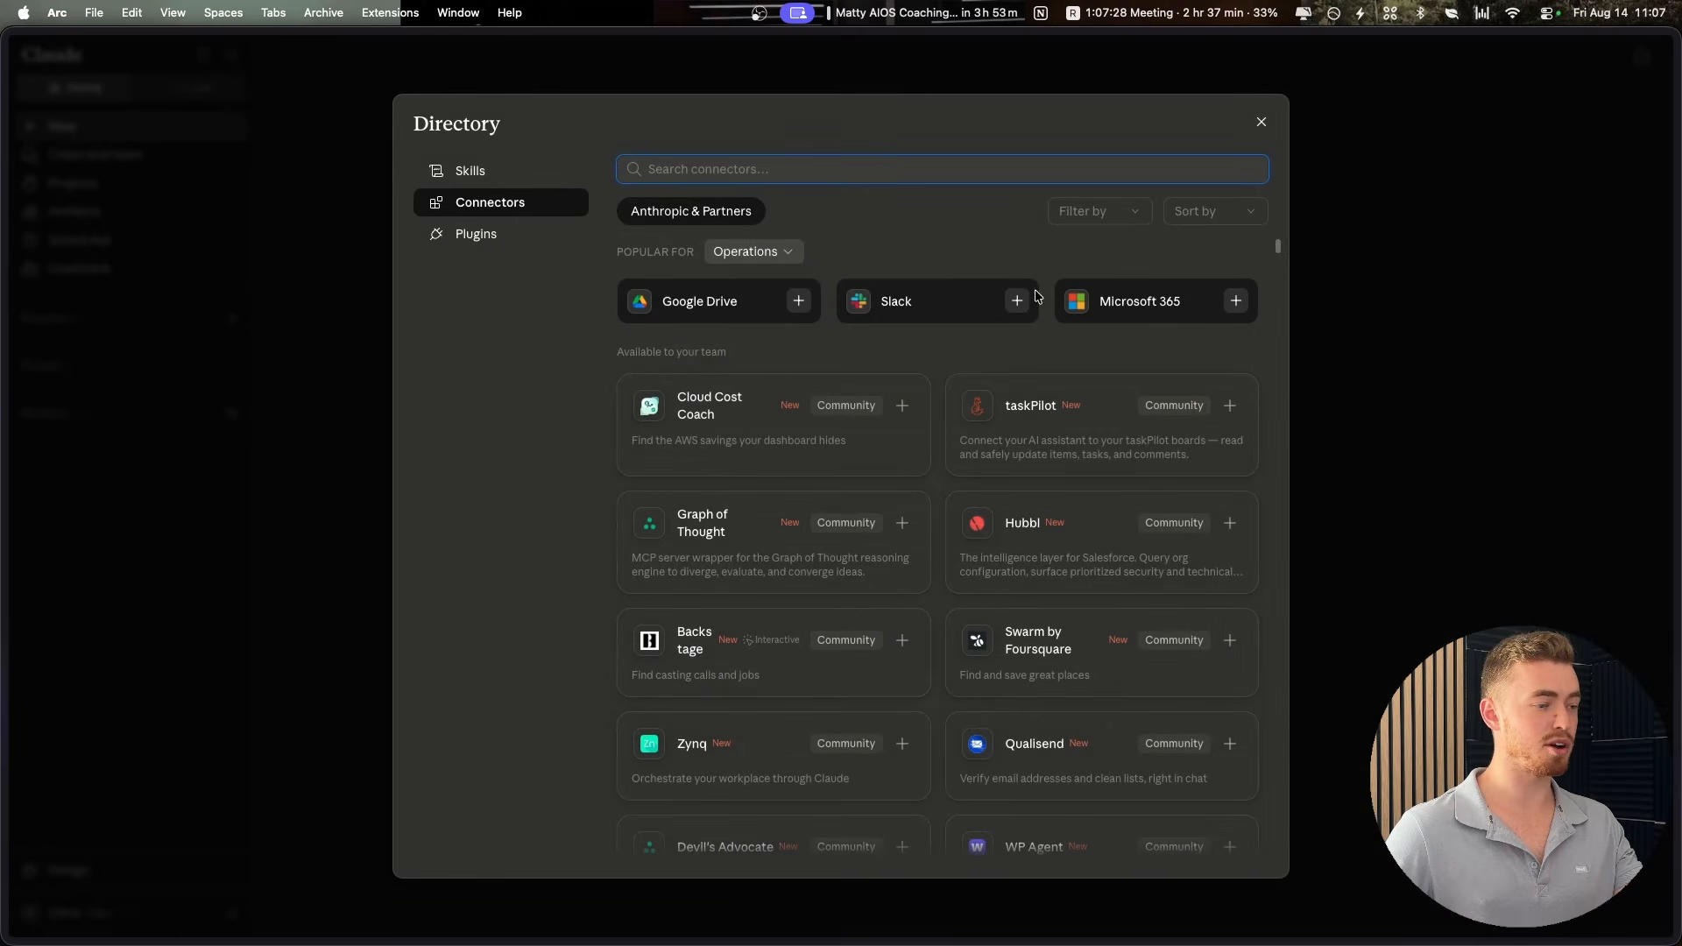
Browse the available connectors in the Directory and close it
scroll(968, 413, "down", 2)
scroll(969, 412, "down", 3)
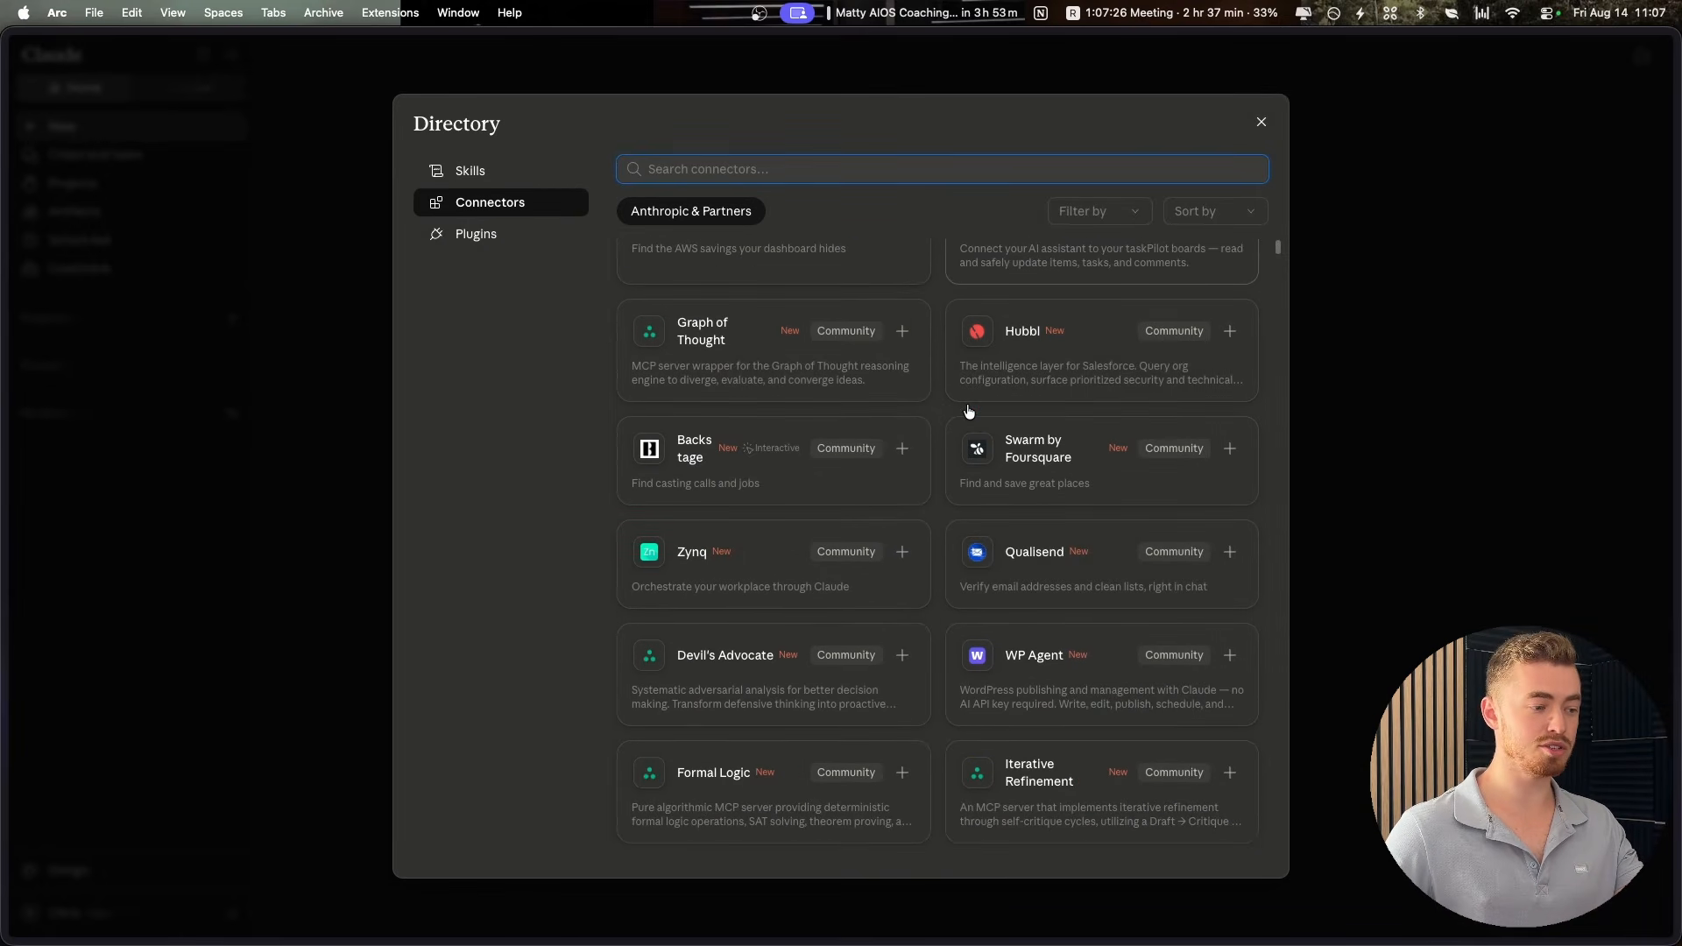
left_click(1261, 123)
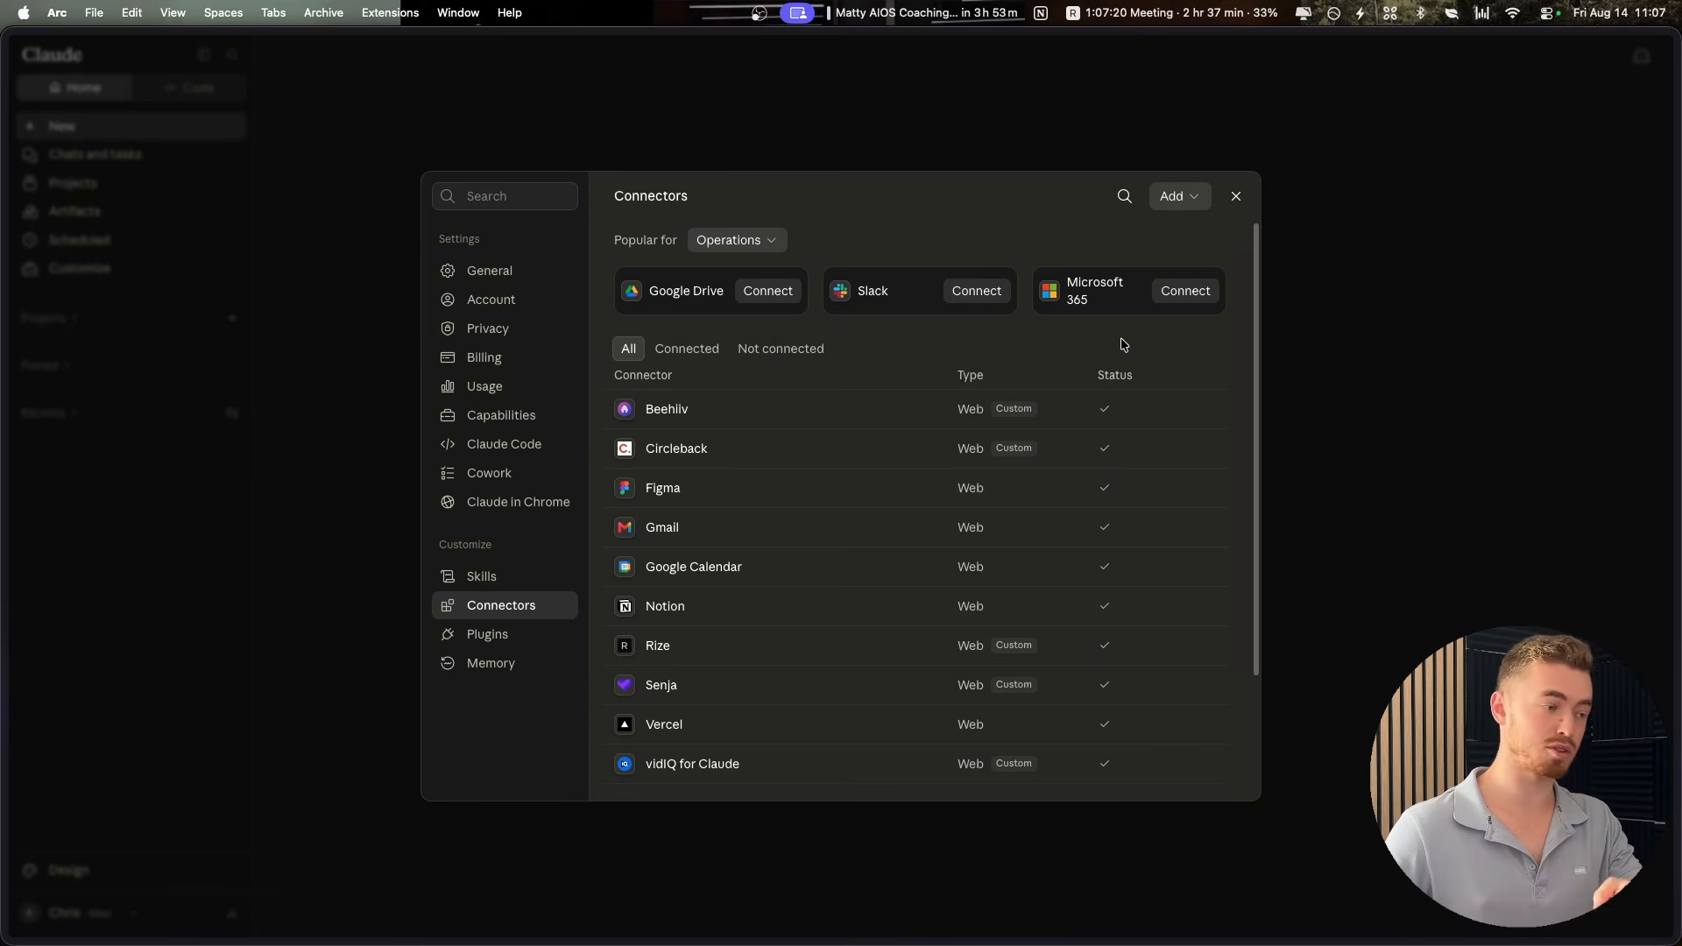
Examine the account's connector list and the connection status of each entry, from Beehiiv down to Google Drive
scroll(1016, 464, "down", 2)
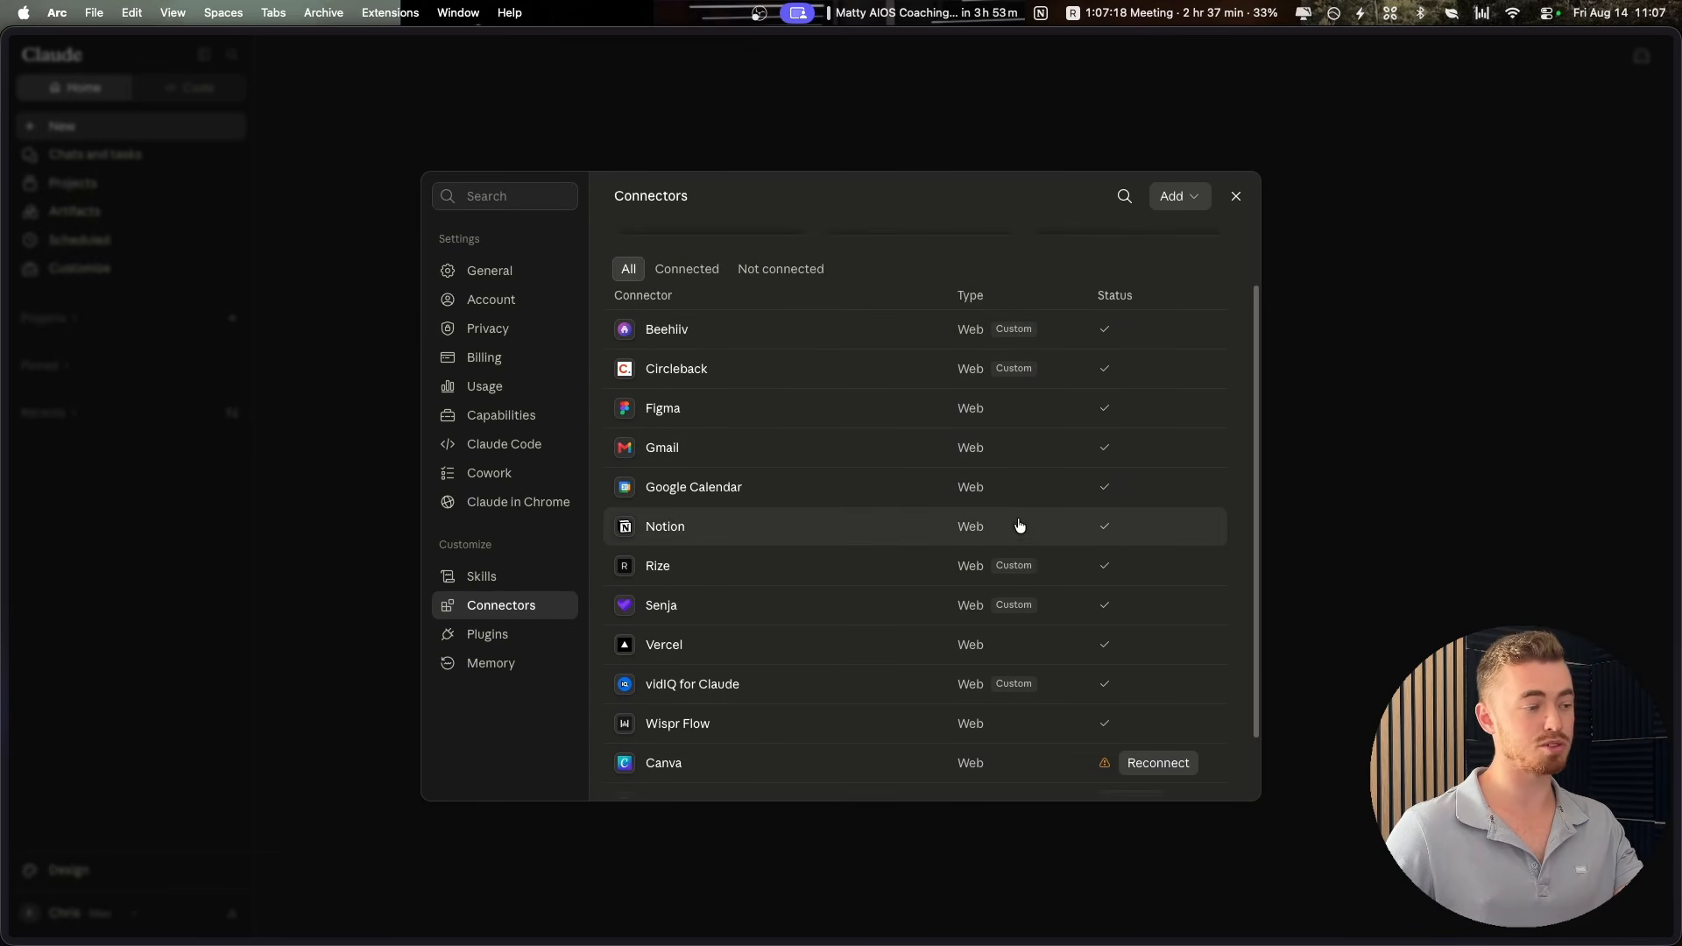
scroll(992, 524, "down", 1)
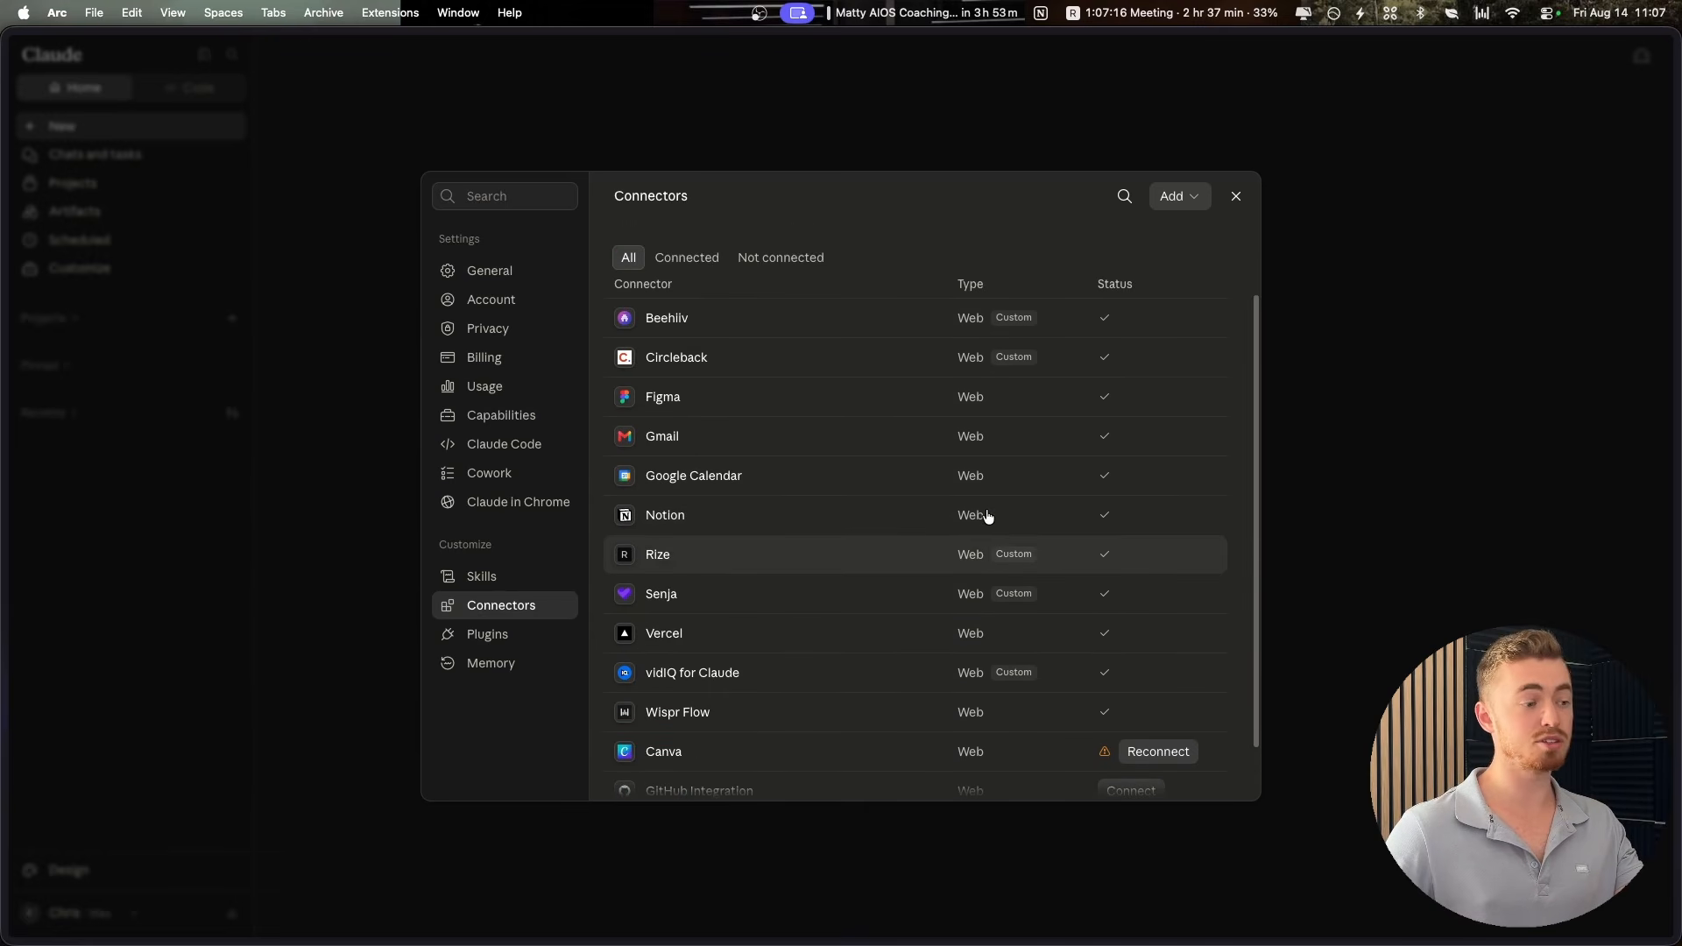
scroll(988, 516, "up", 1)
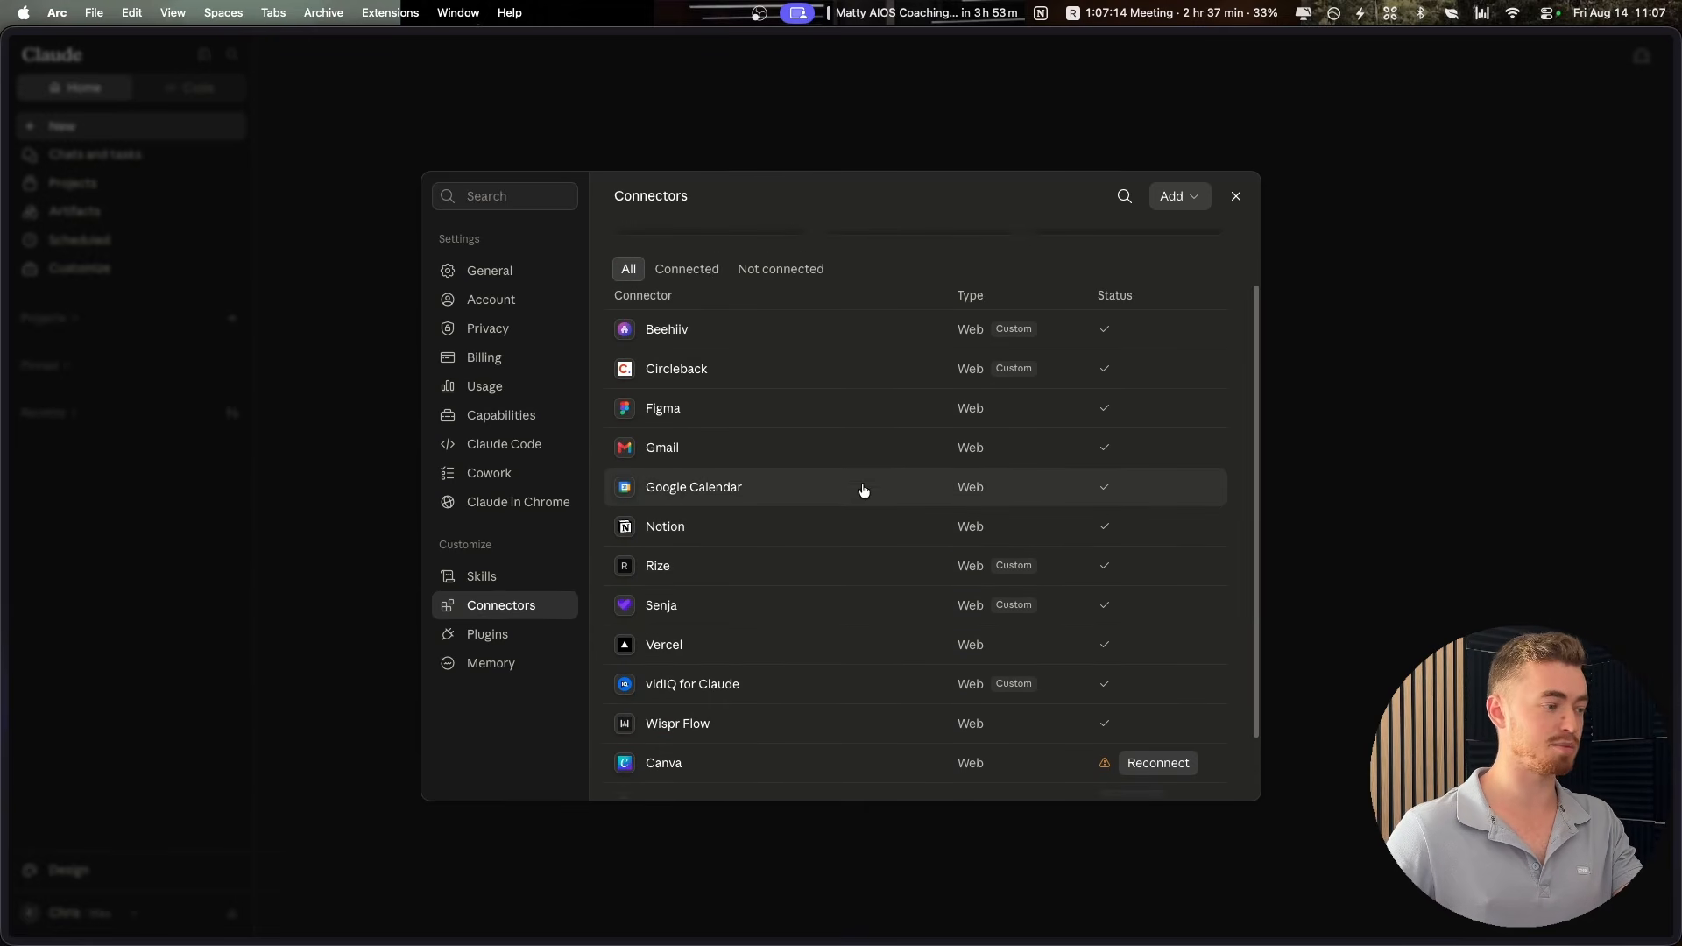
scroll(941, 342, "up", 2)
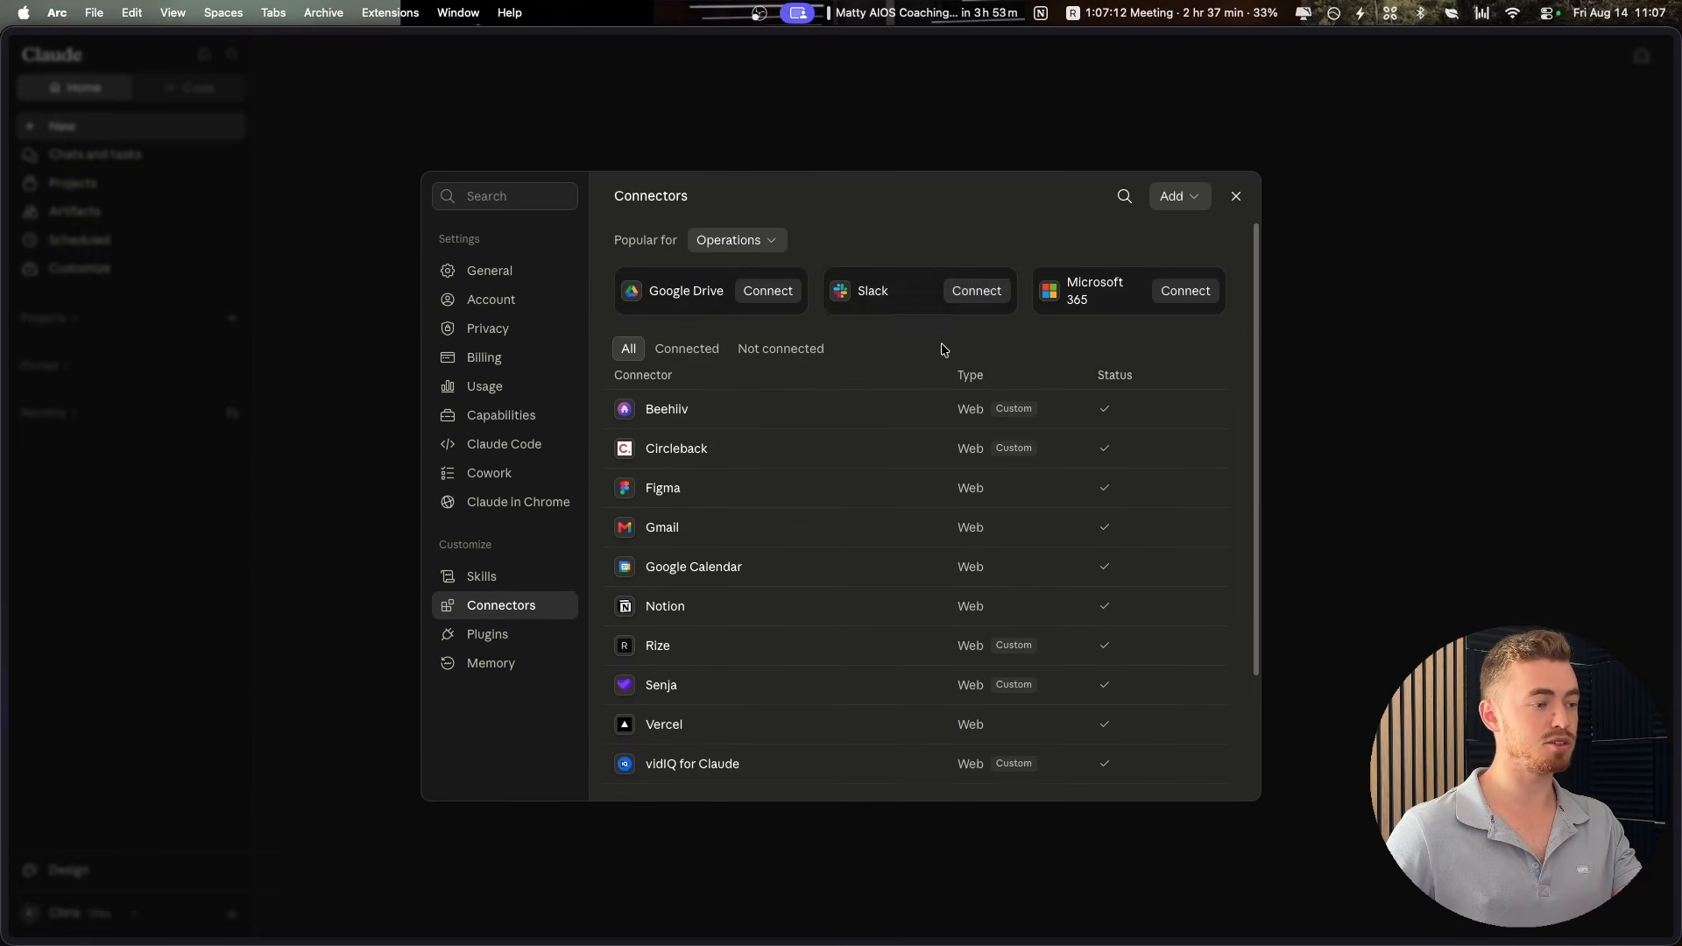
scroll(938, 345, "down", 5)
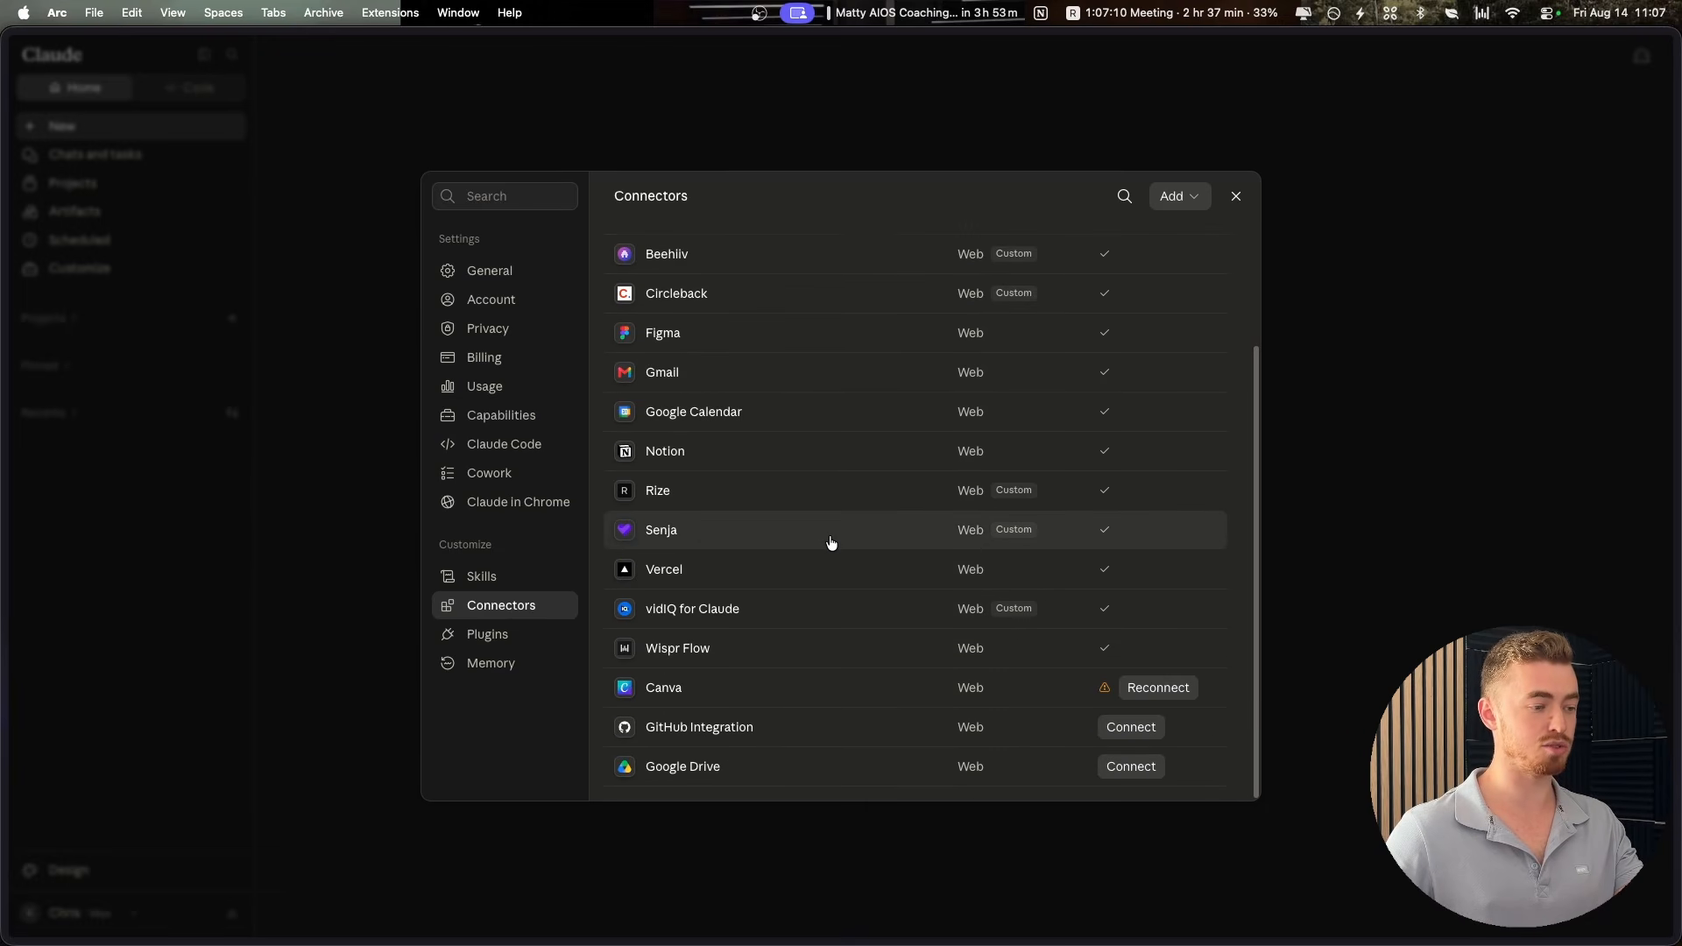
scroll(864, 473, "up", 3)
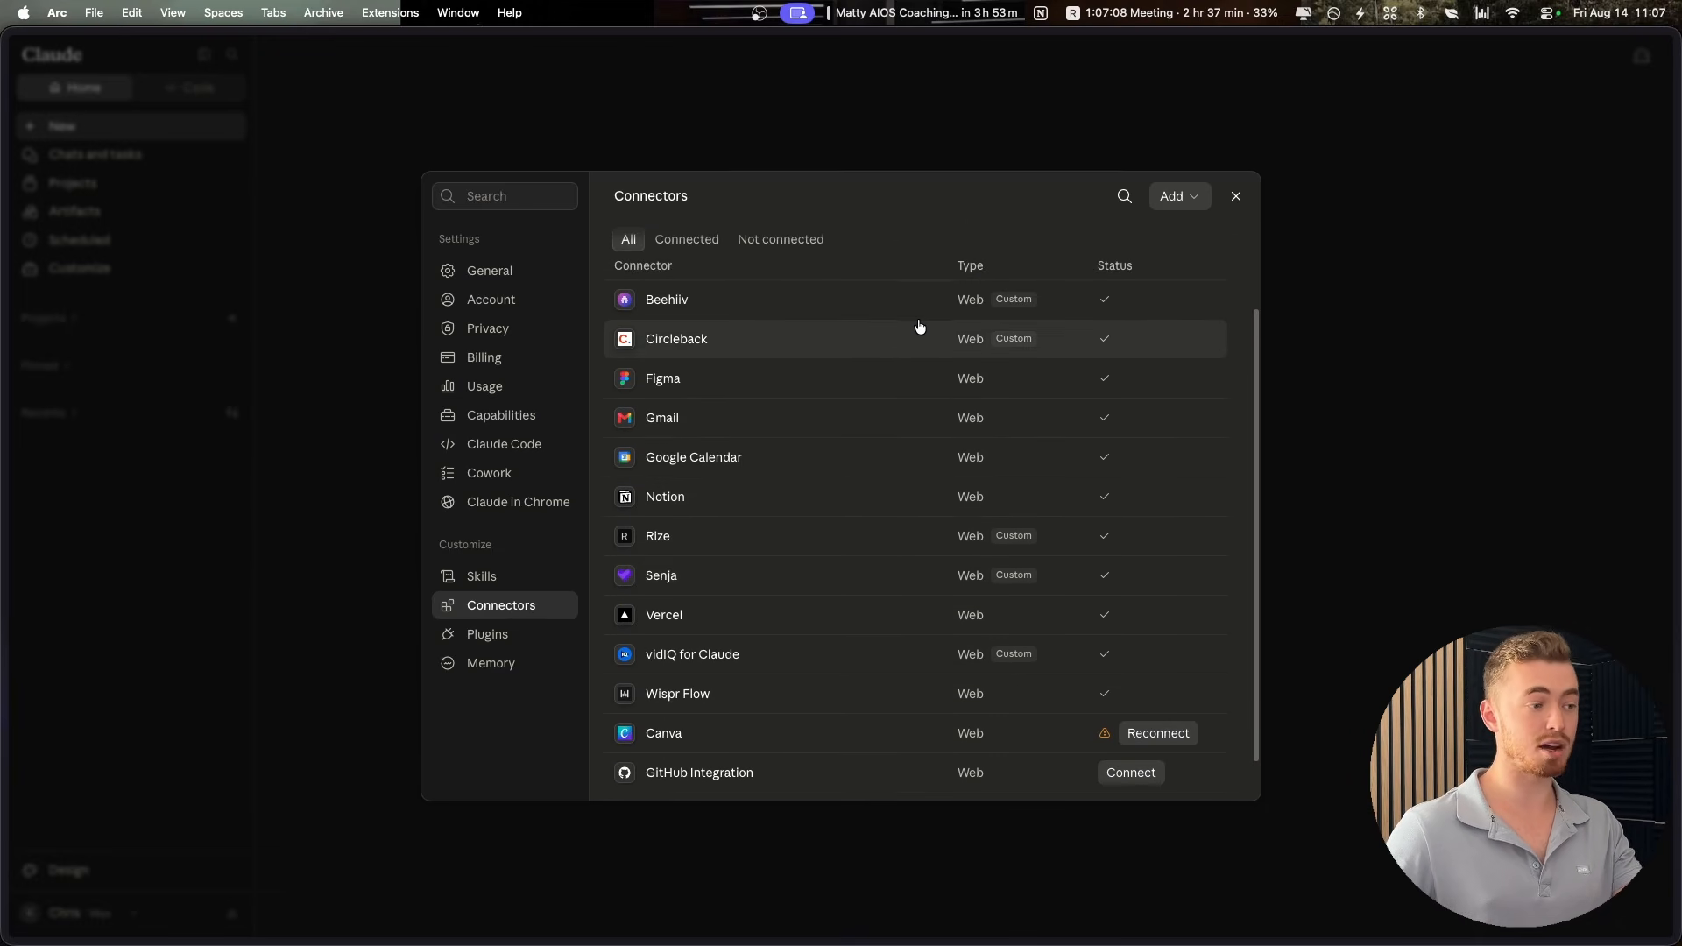
scroll(927, 307, "up", 3)
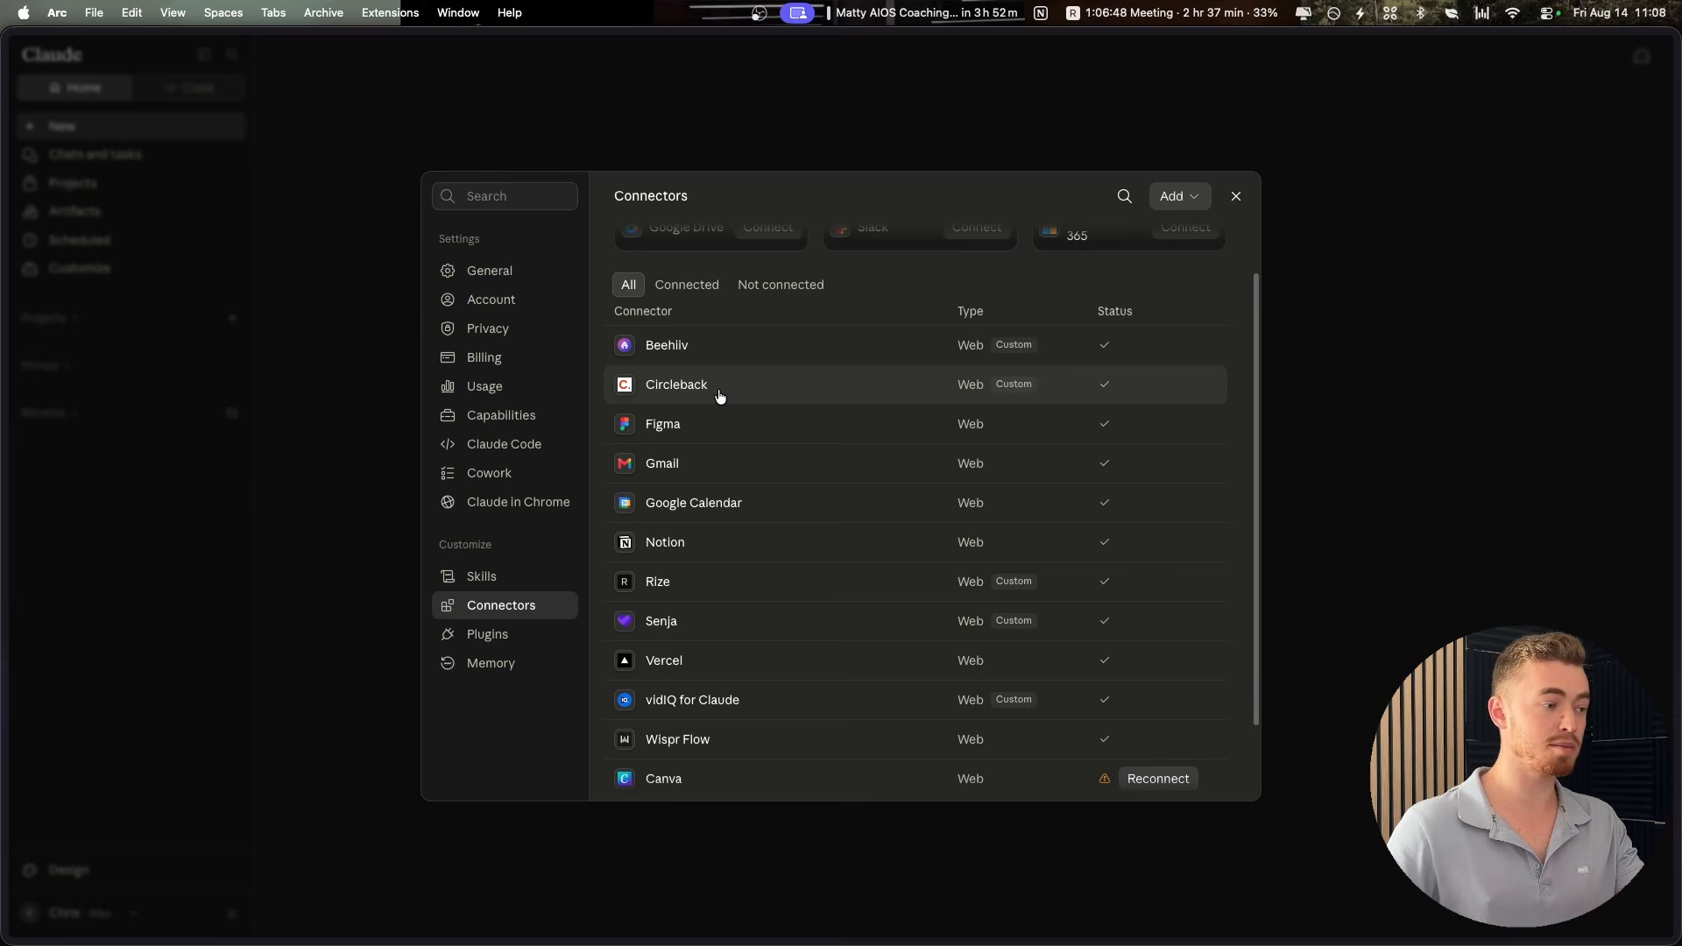
scroll(732, 398, "up", 2)
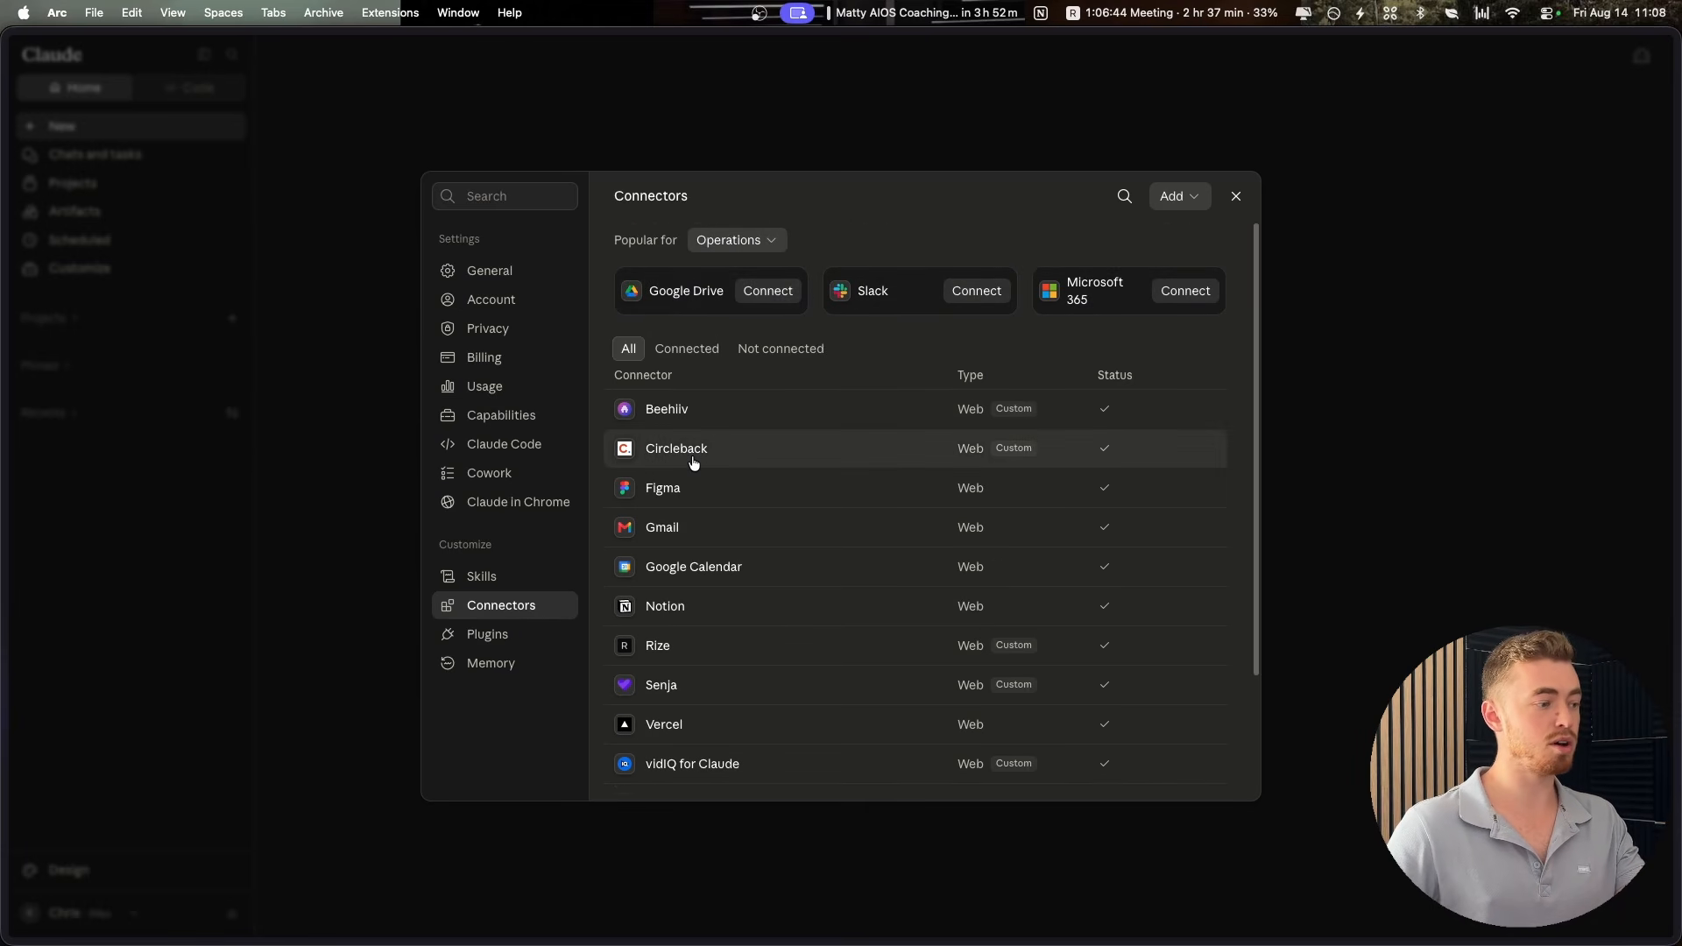
scroll(744, 478, "down", 1)
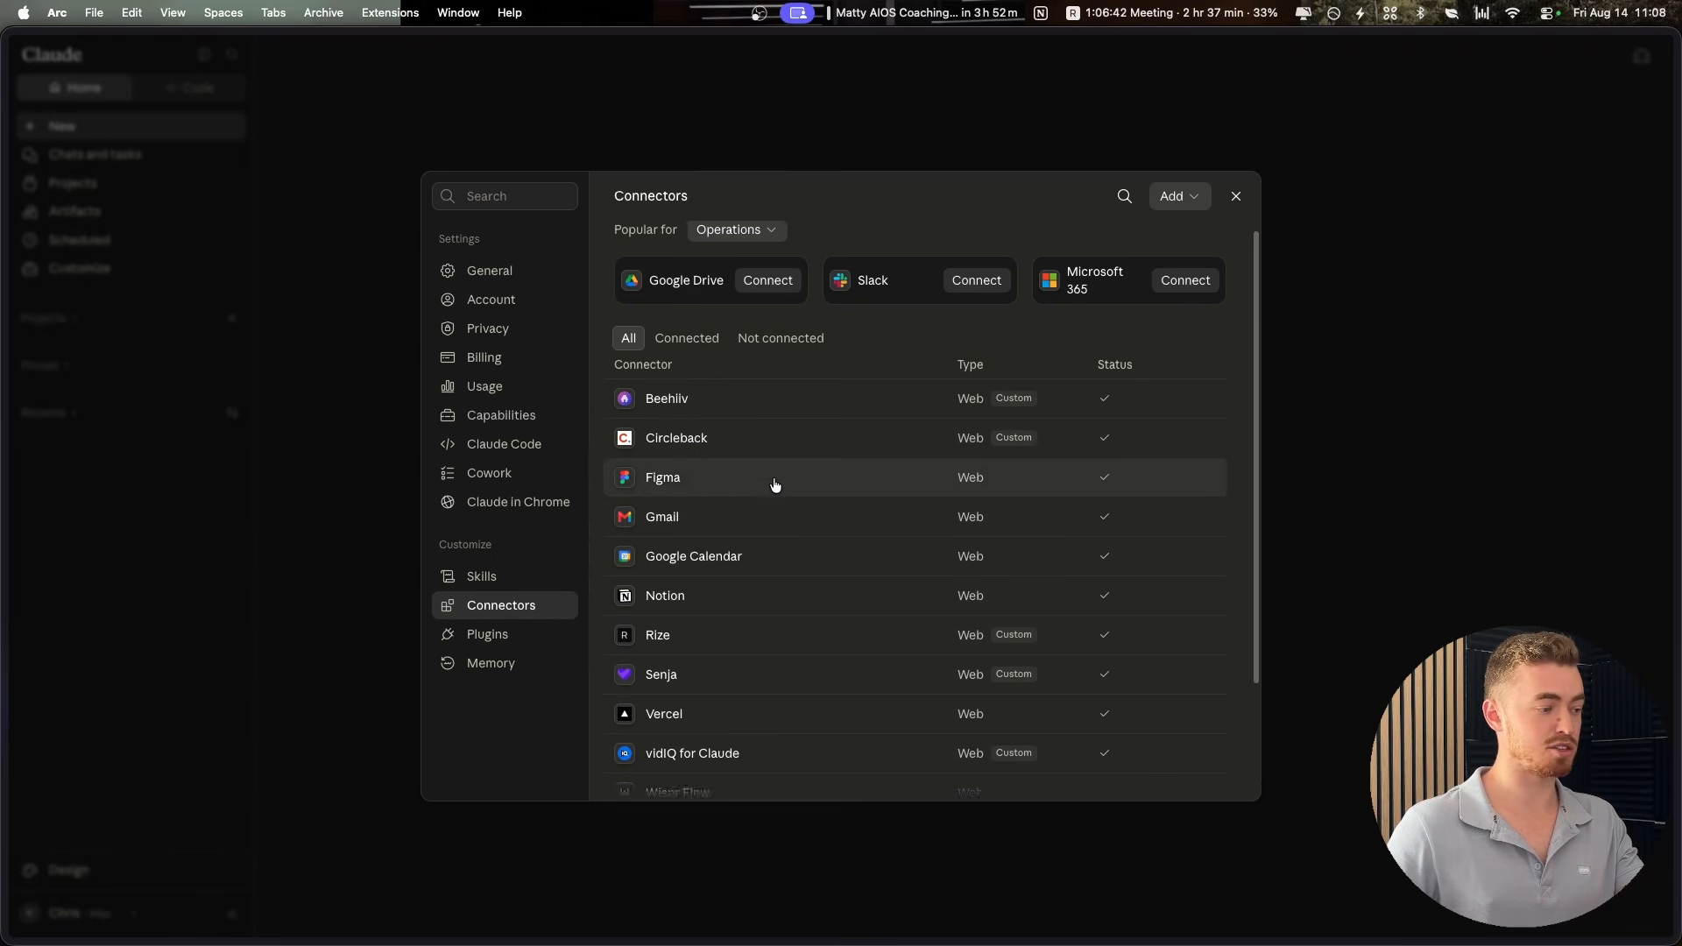
scroll(775, 484, "down", 3)
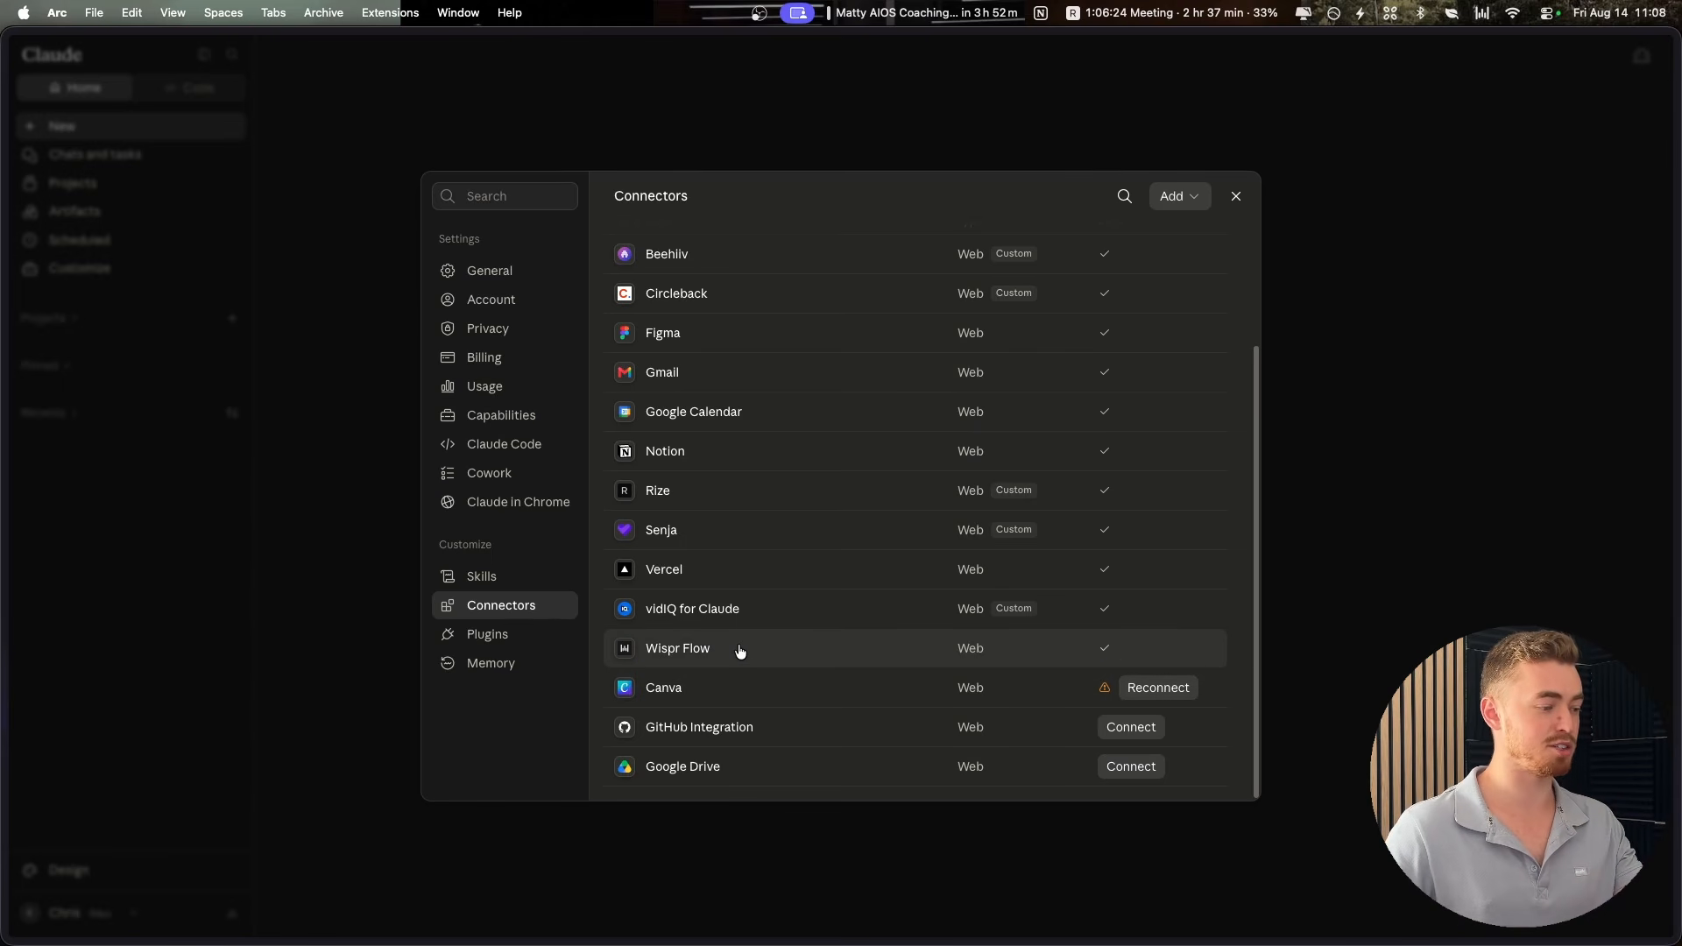
scroll(750, 660, "up", 3)
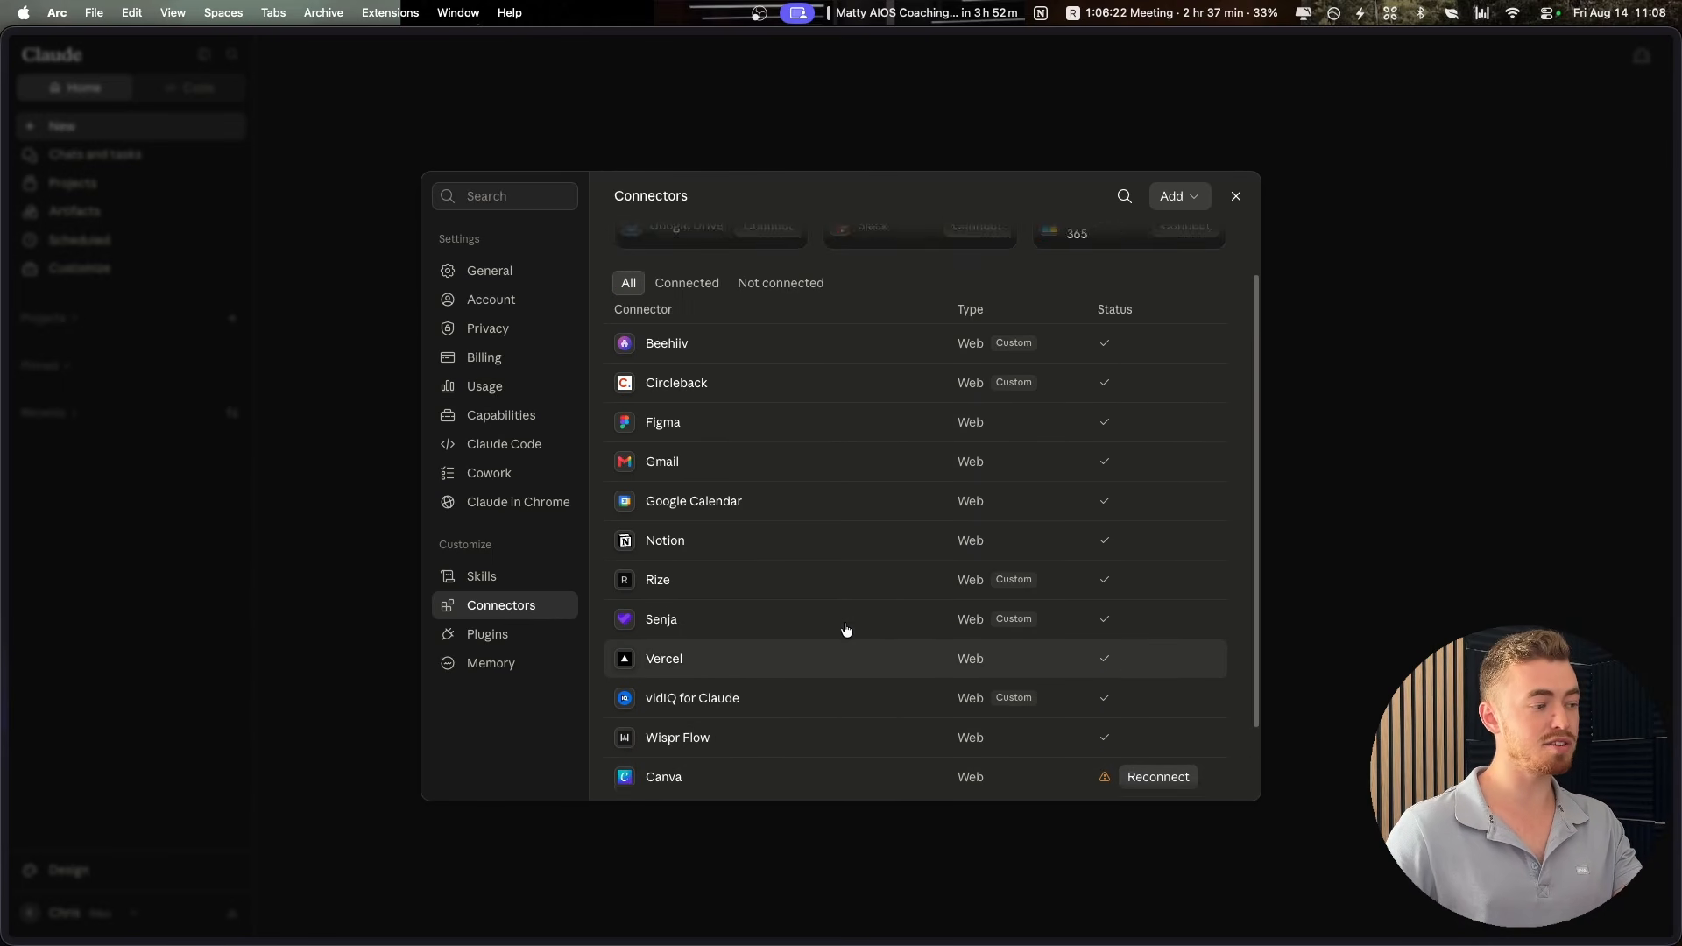
scroll(845, 629, "up", 1)
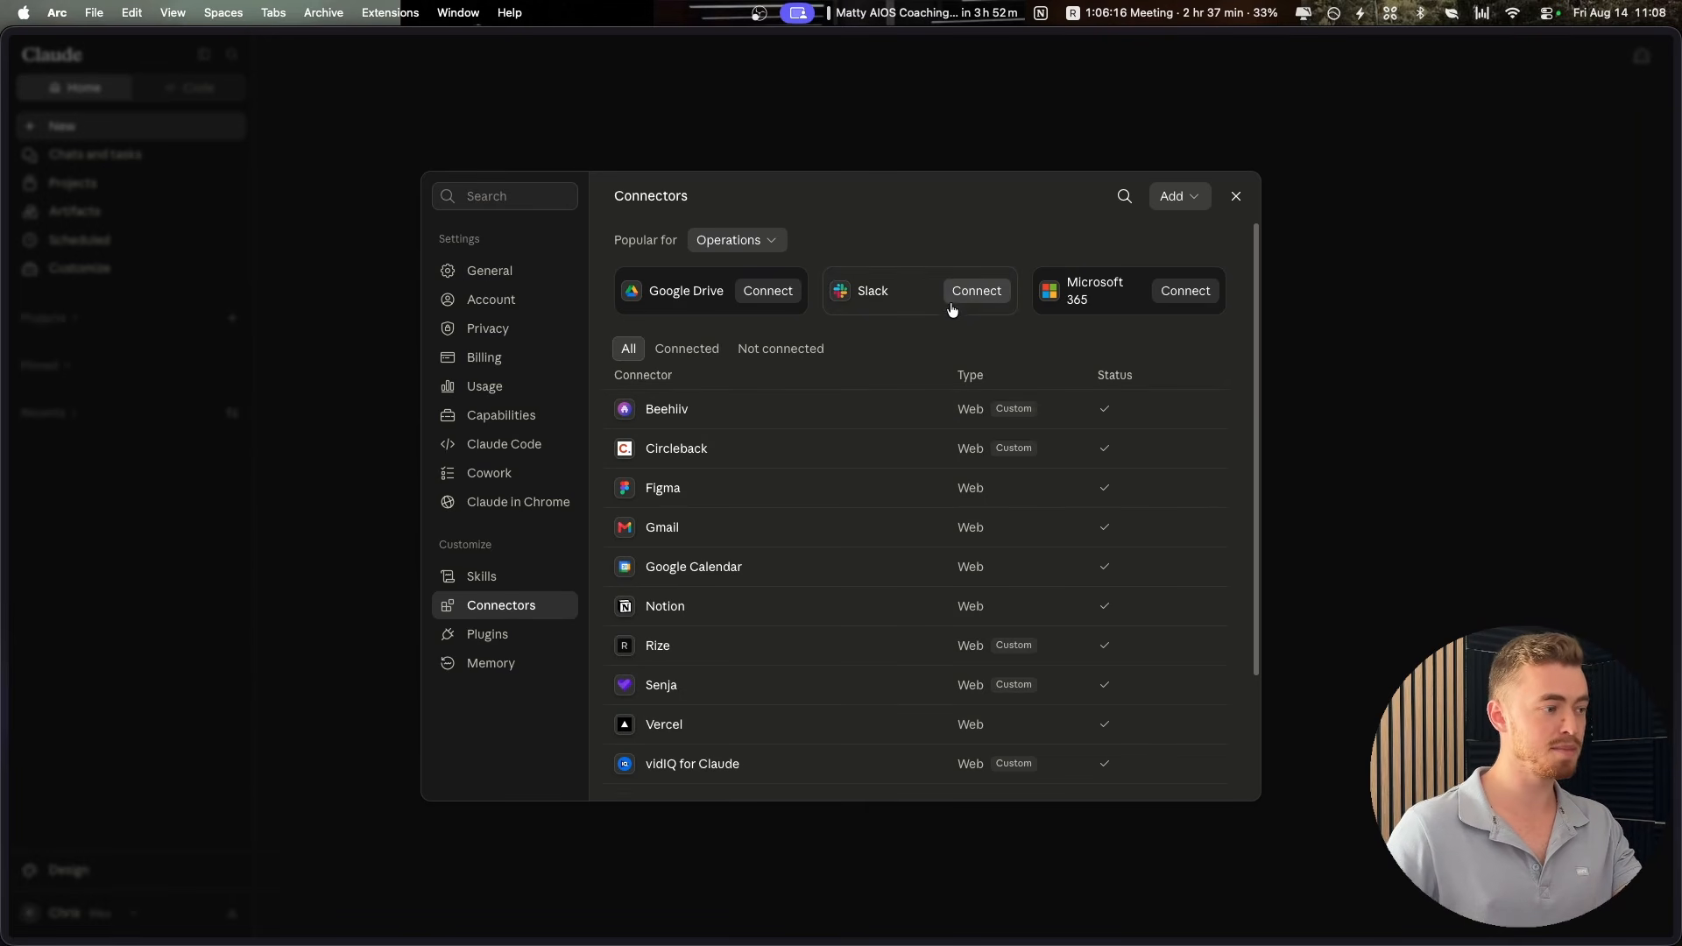
Close the settings and enter a prompt asking Claude to extract business SOPs into the Notion Company Brain with correct properties and the output database link
left_click(1236, 196)
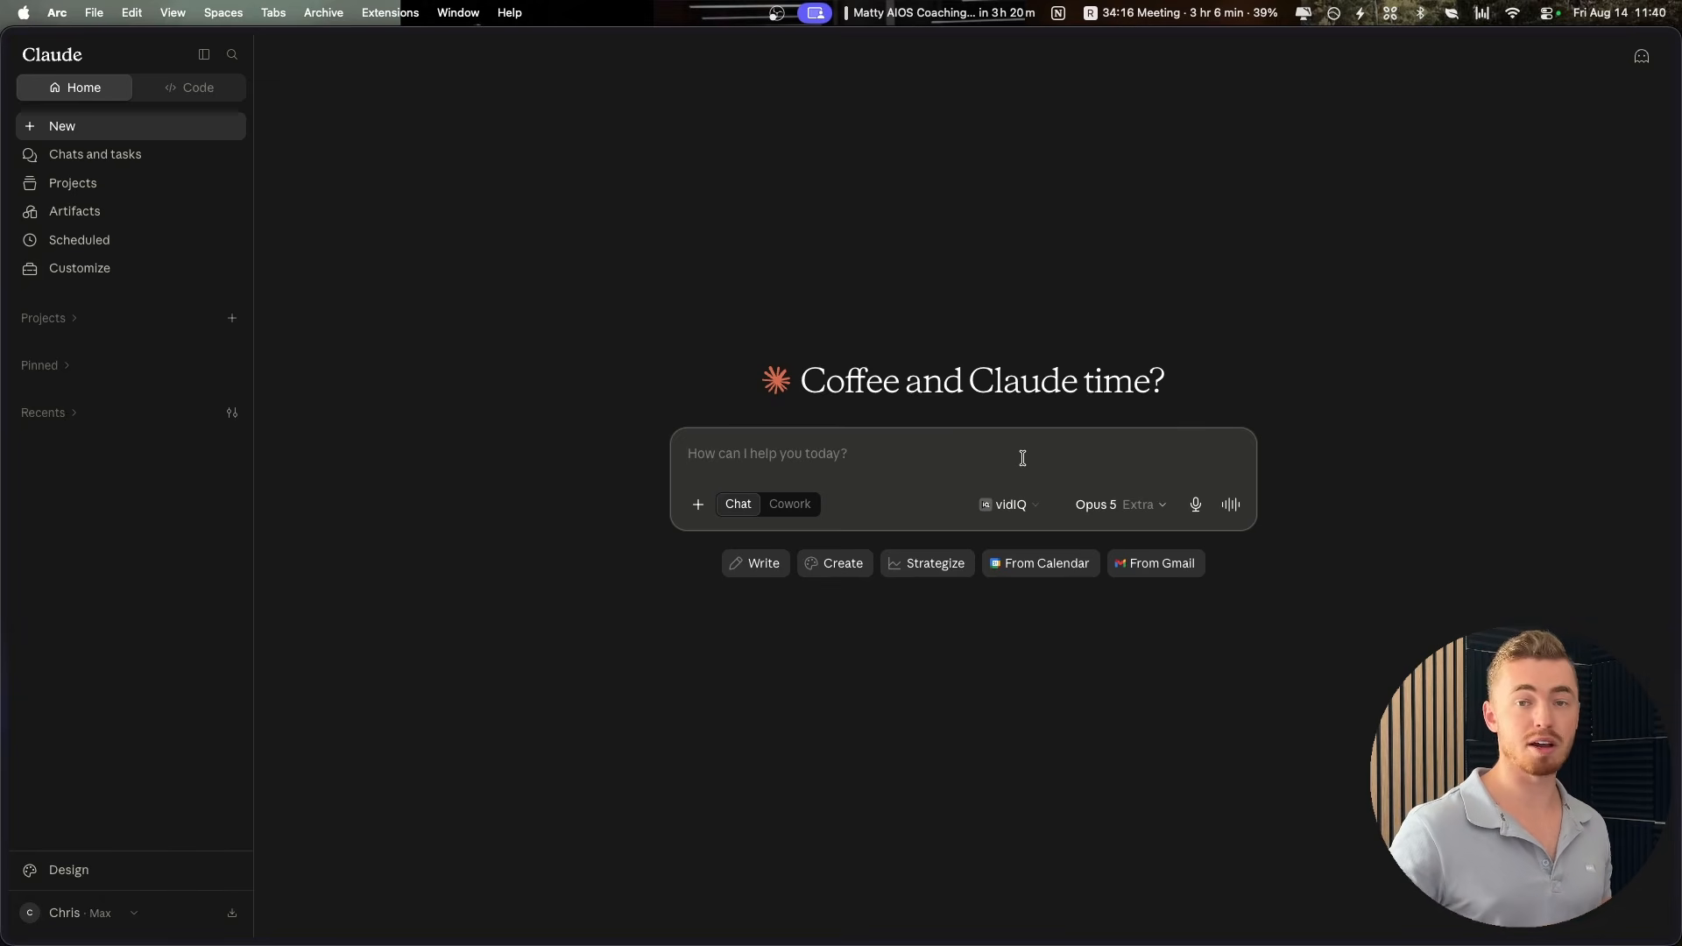
key("fn+space")
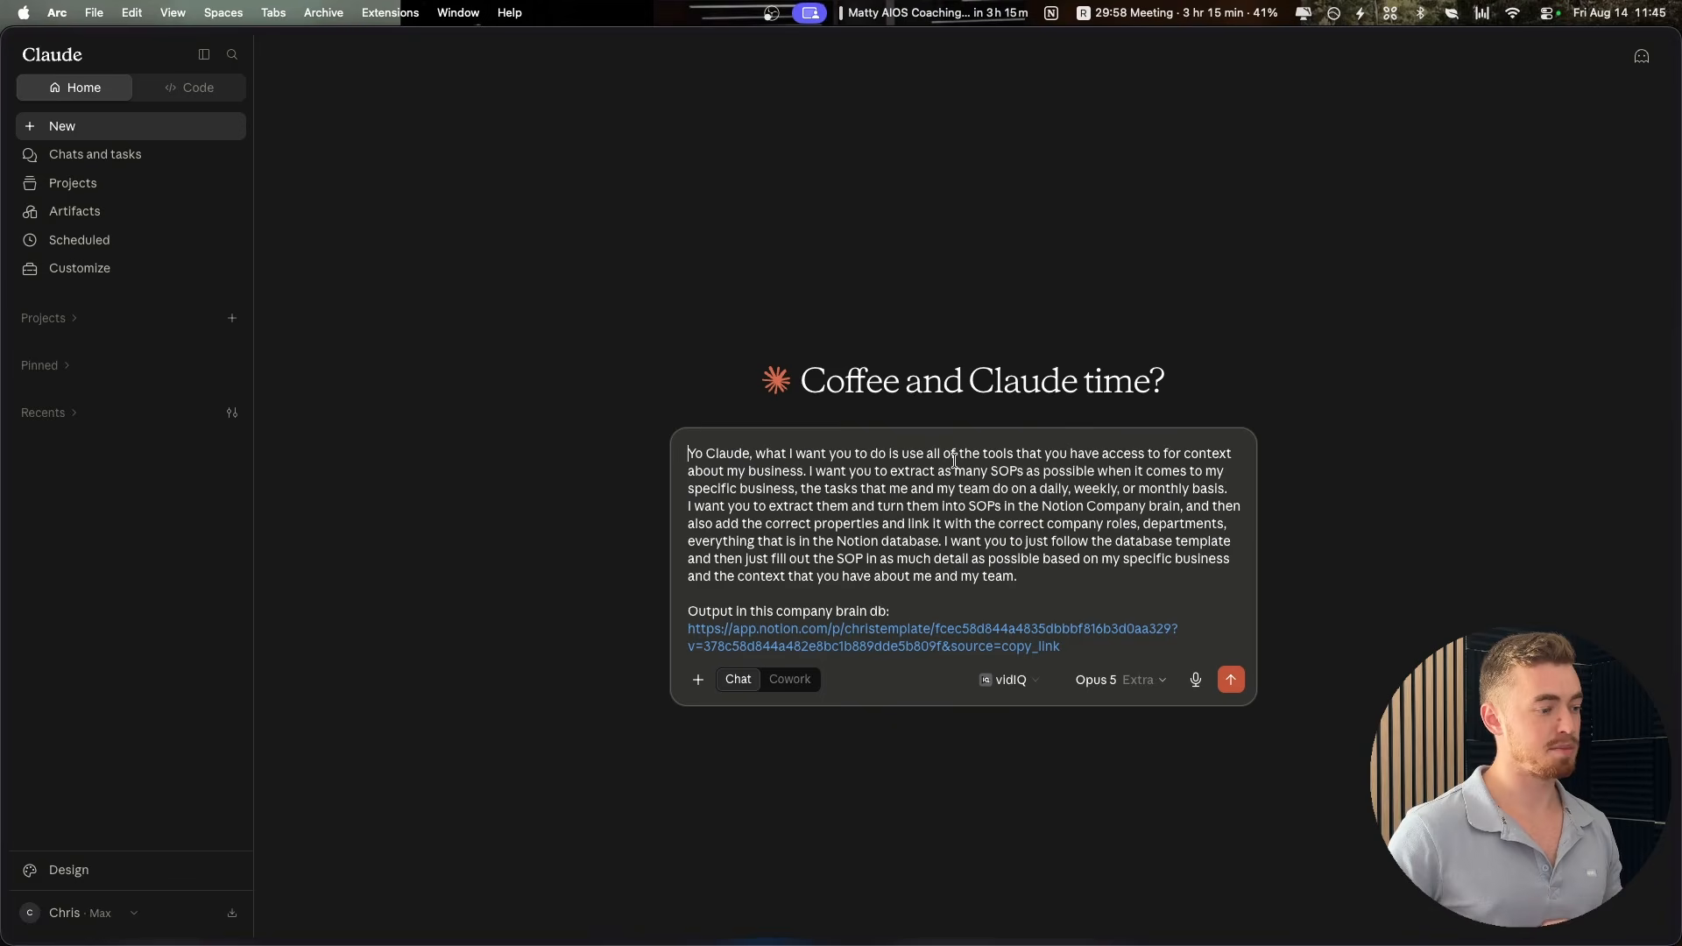
Switch to Notion, copy the link of the SOPs database on the Company Brain page, and return to Claude
key("super+Tab")
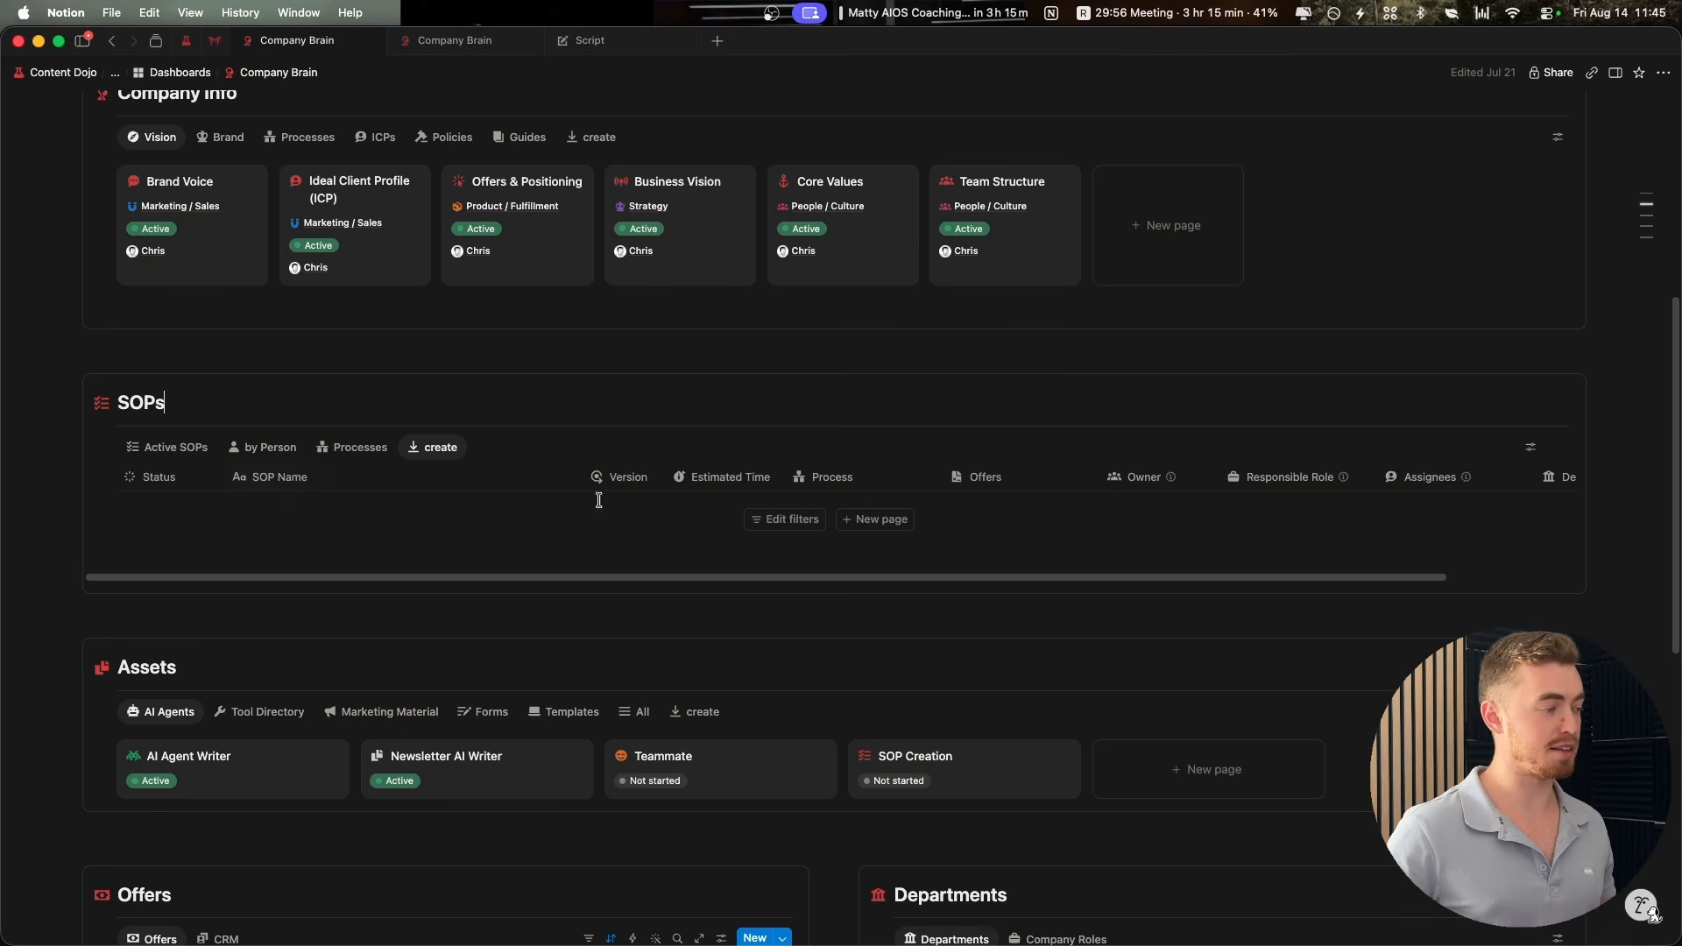
left_click(92, 451)
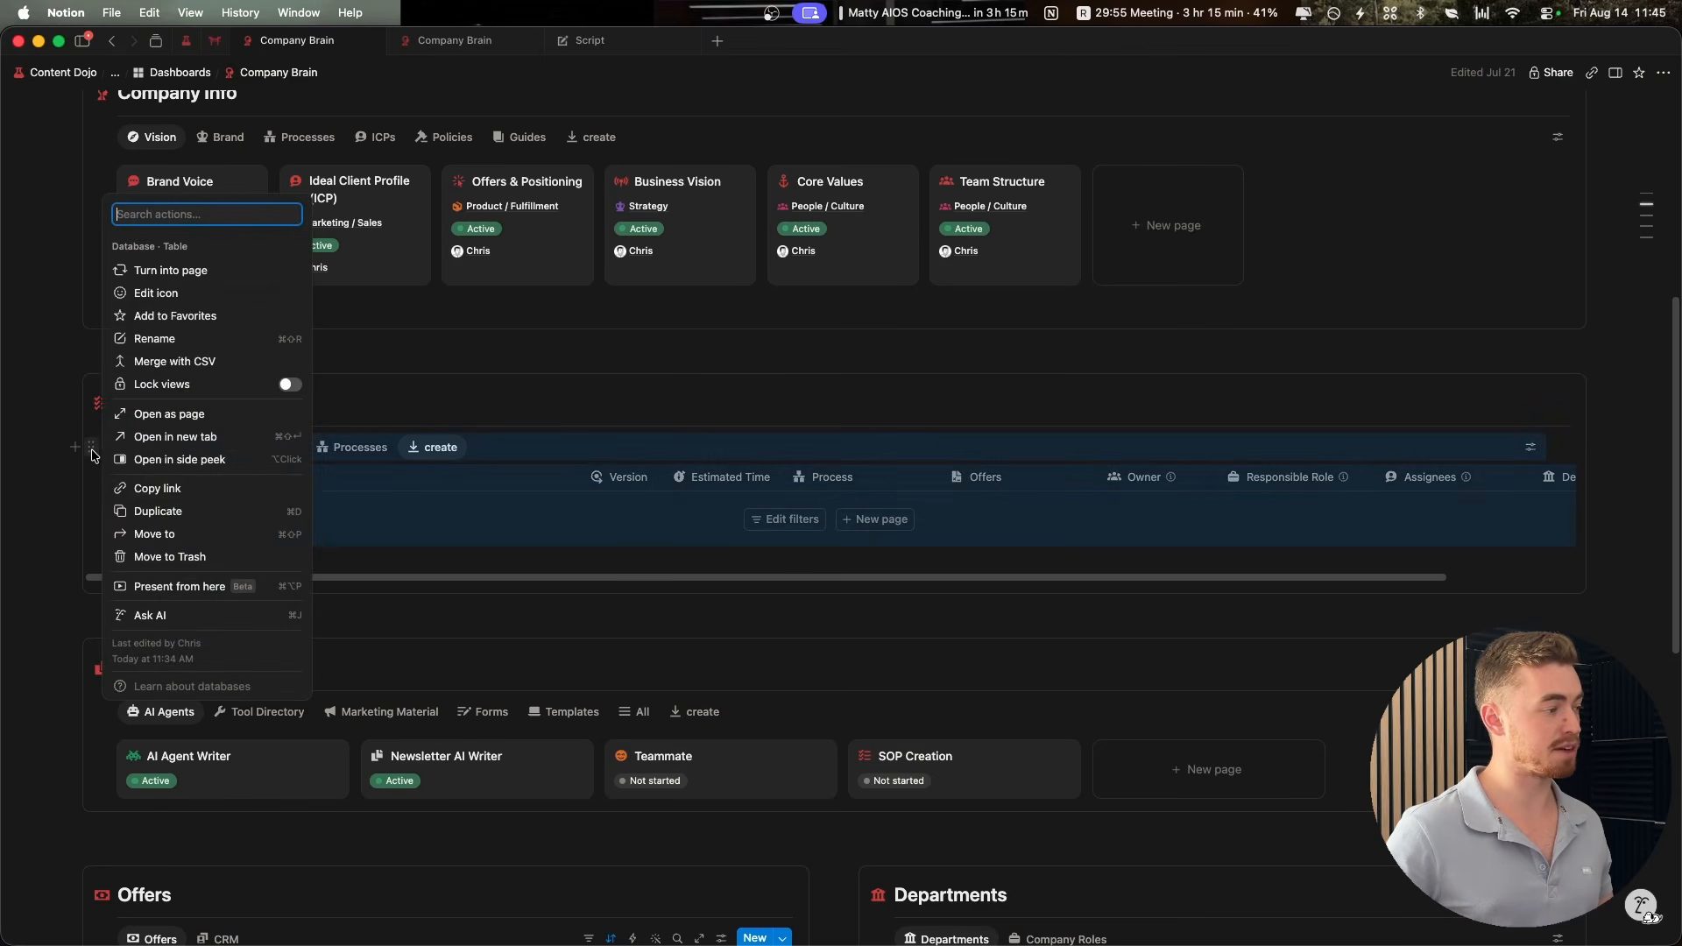
left_click(145, 488)
key("super+Tab")
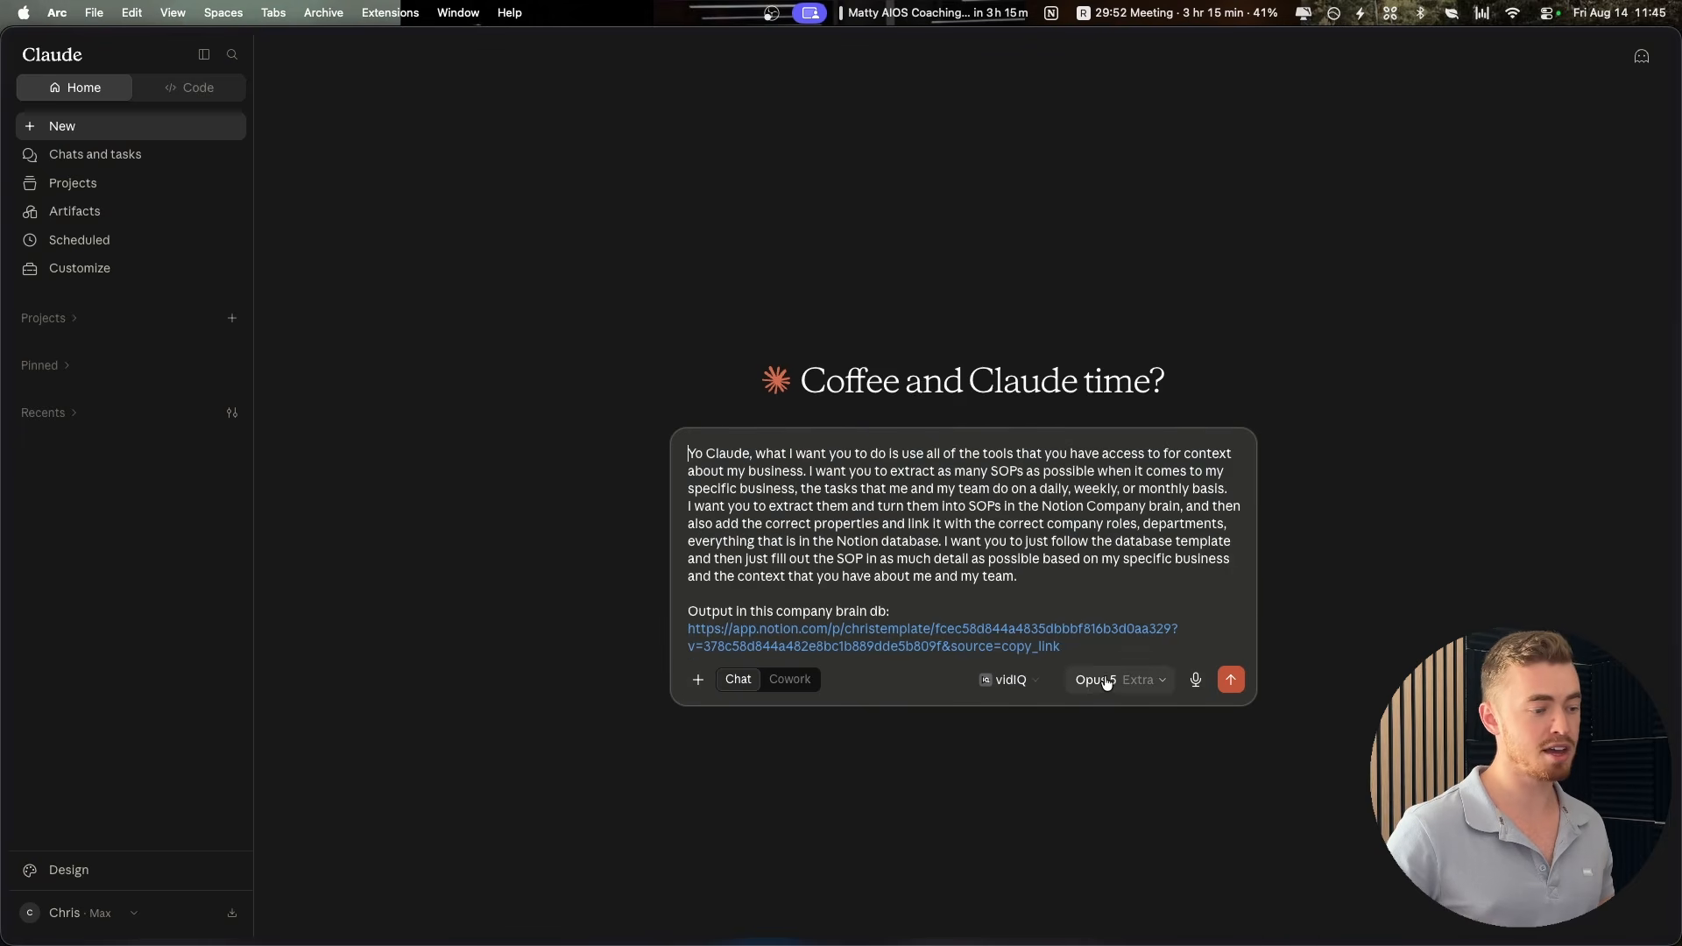
Check the model choice, keep Opus 5 Extra, and send the SOP extraction prompt
left_click(1105, 681)
left_click(1105, 681)
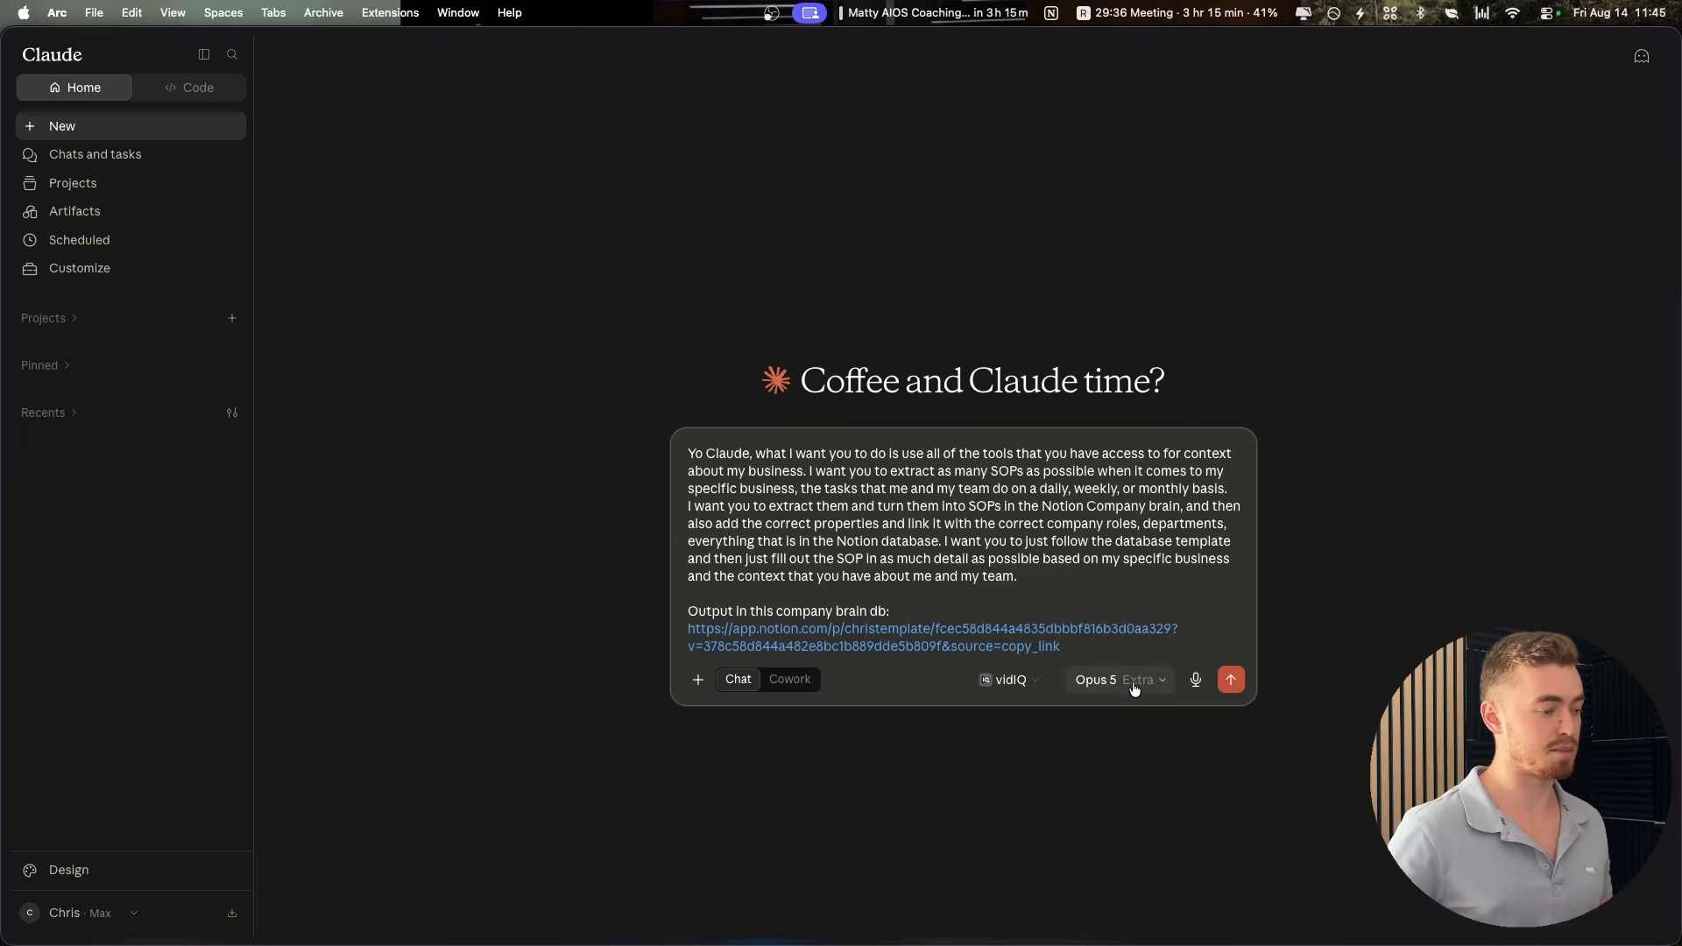
left_click(1115, 577)
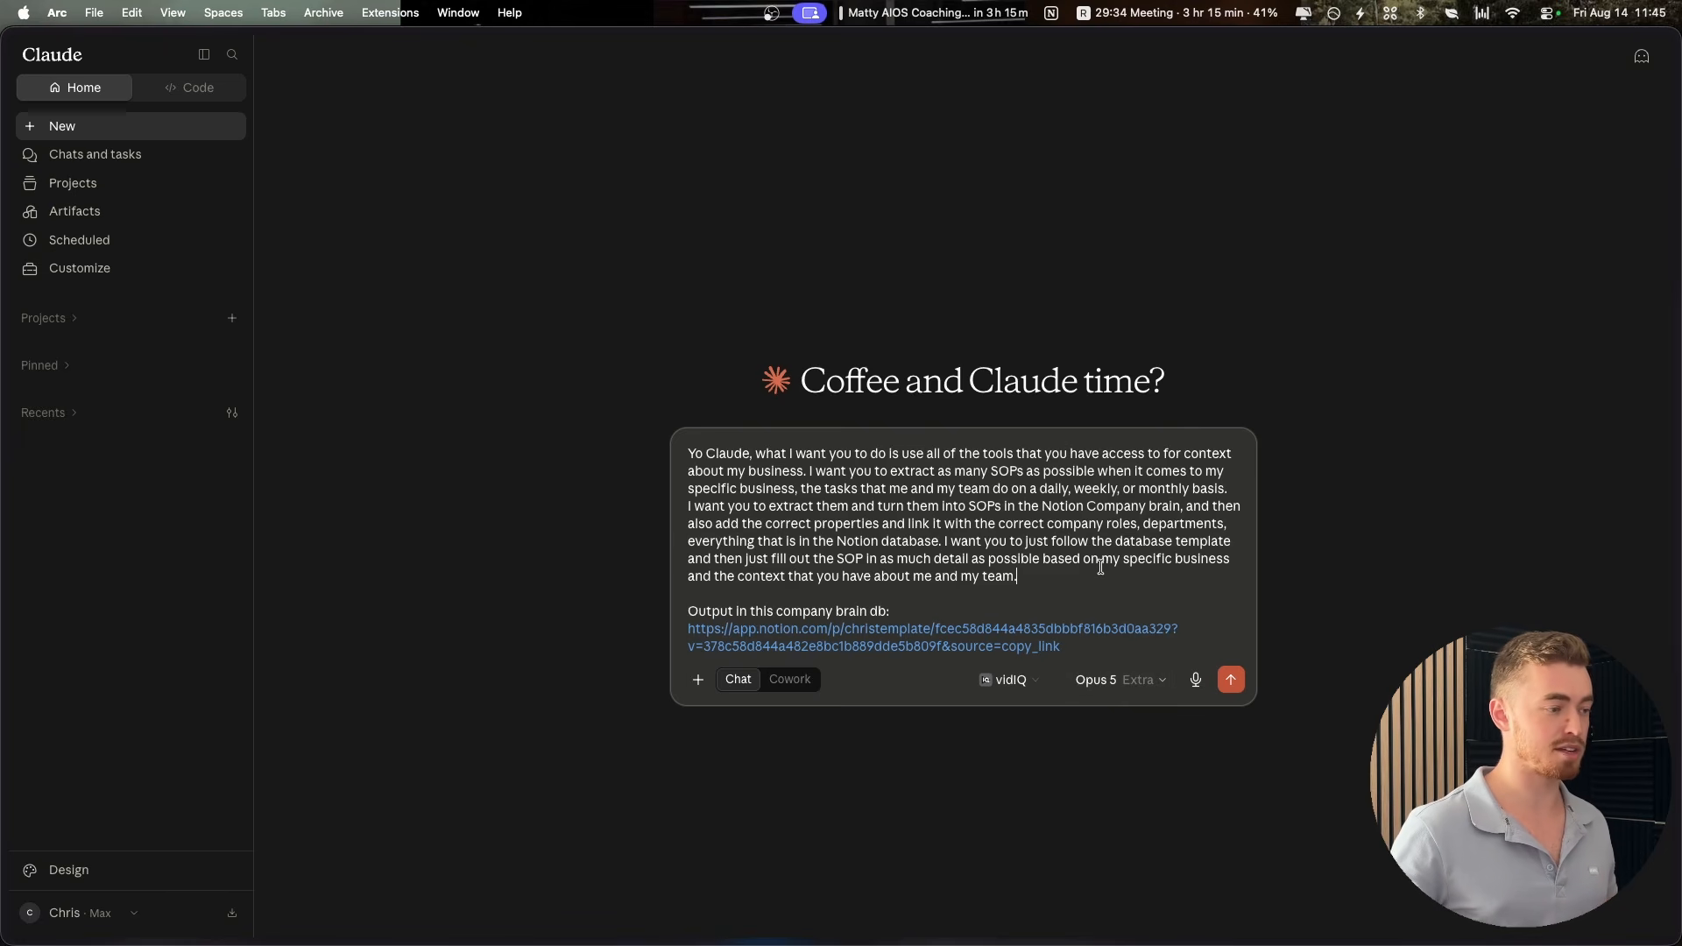
key("Return")
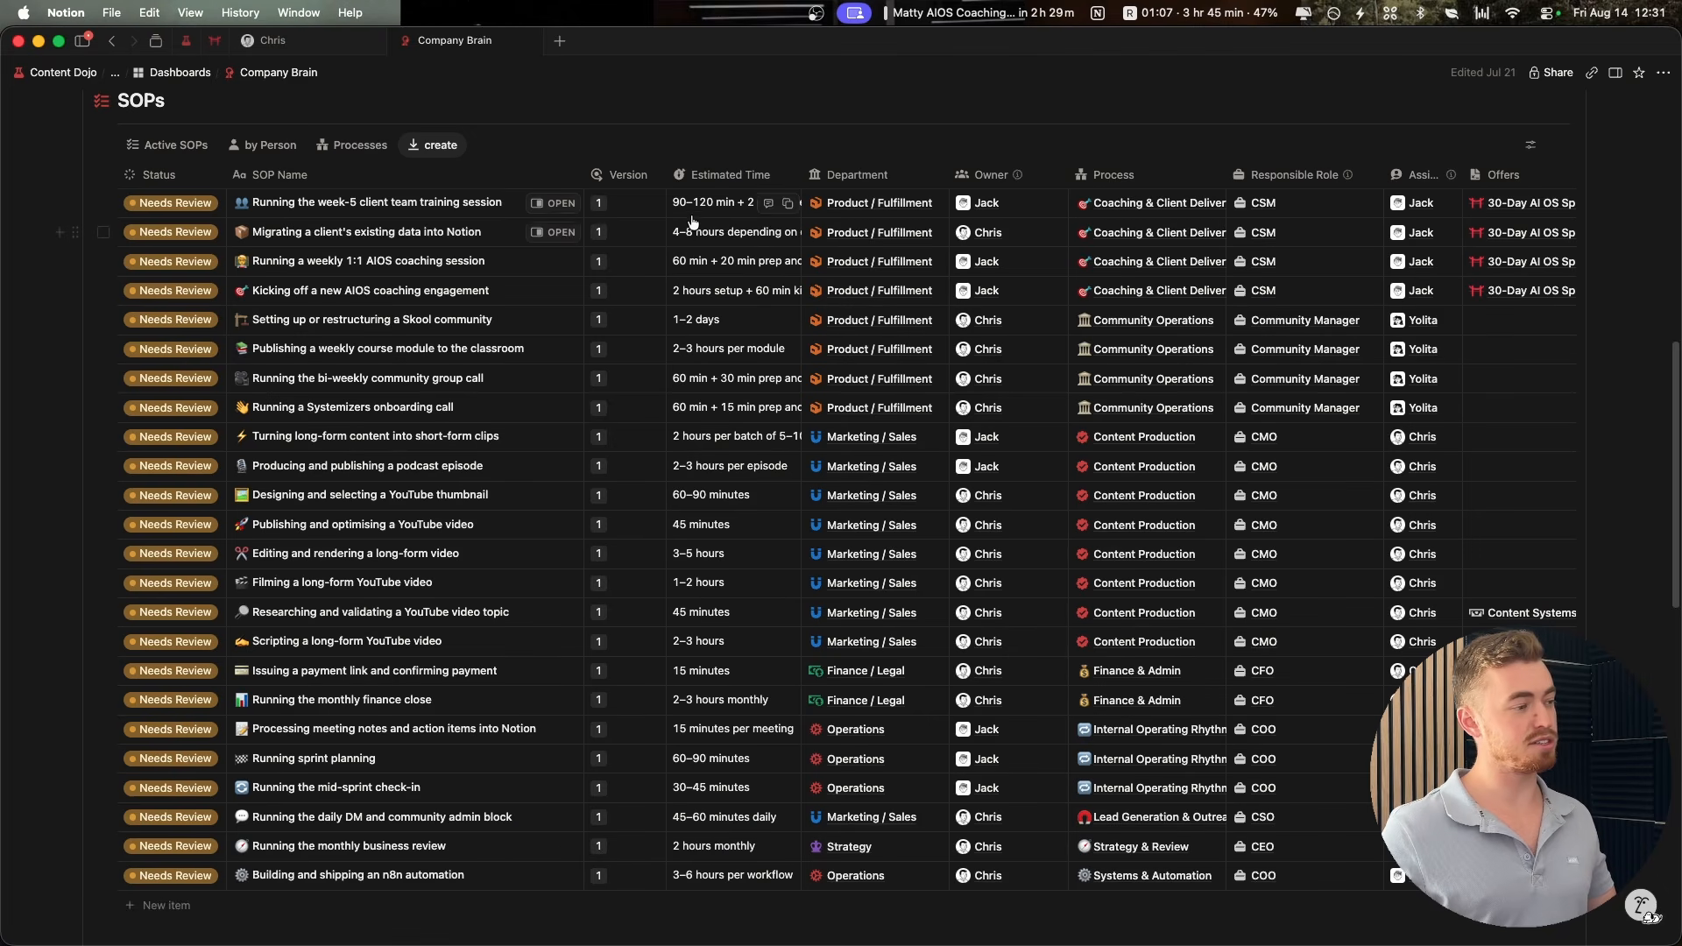
Review the generated SOPs and their properties in the SOPs database on Notion's Company Brain page
scroll(698, 347, "up", 5)
scroll(698, 348, "up", 11)
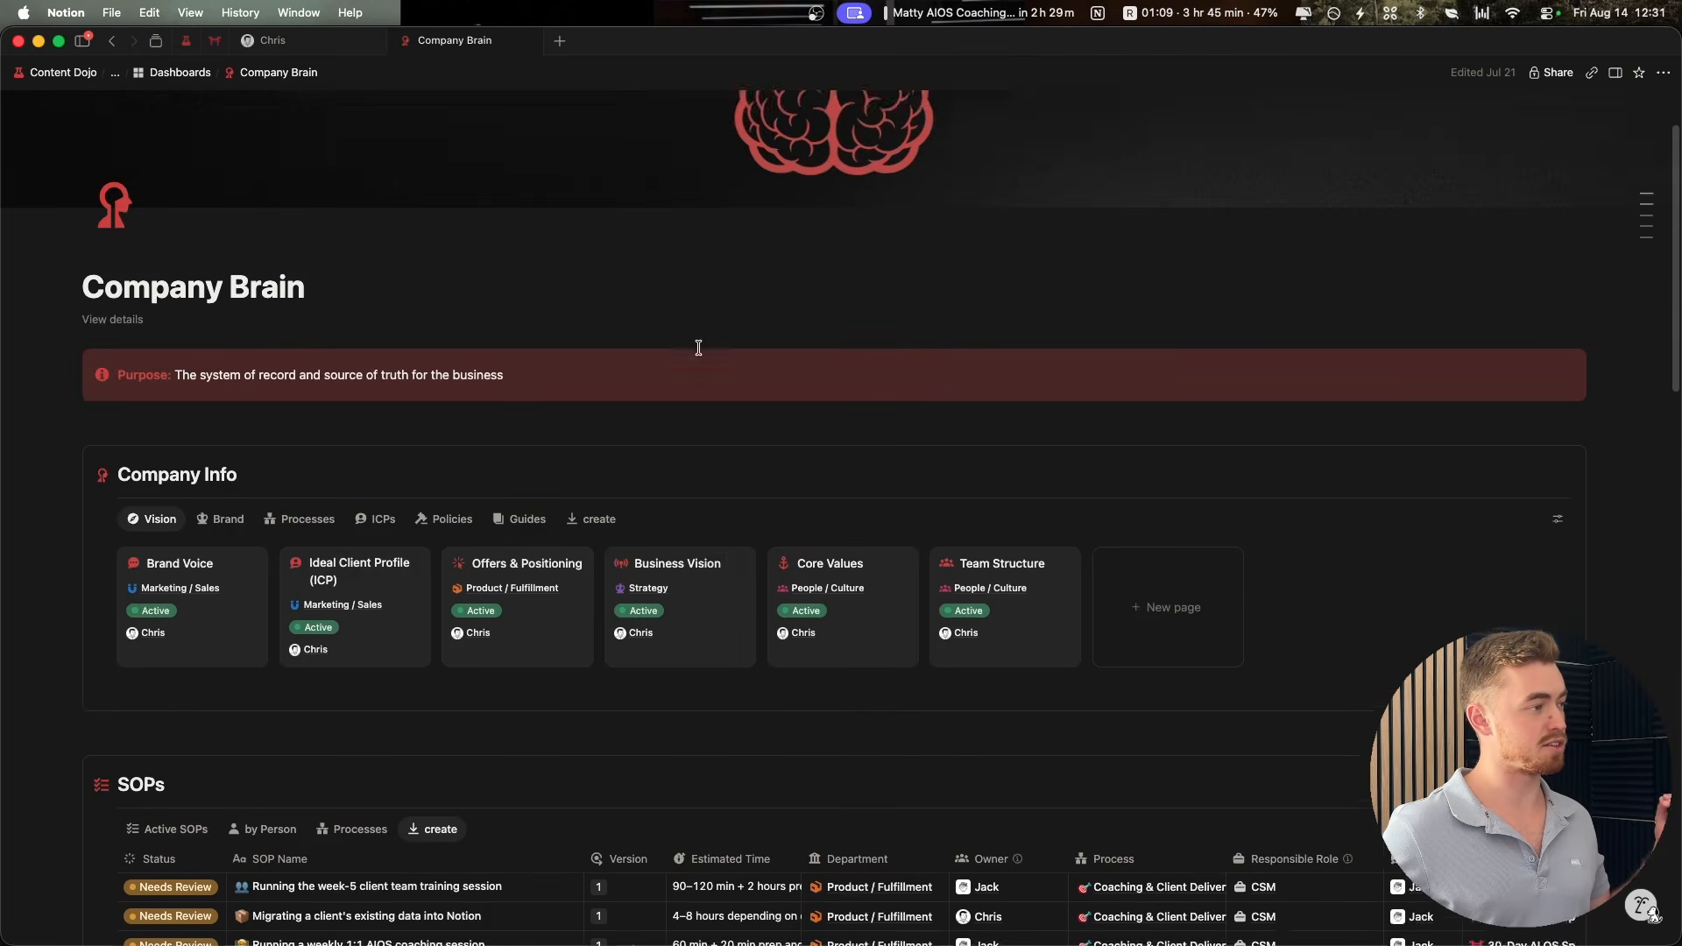
scroll(695, 345, "down", 15)
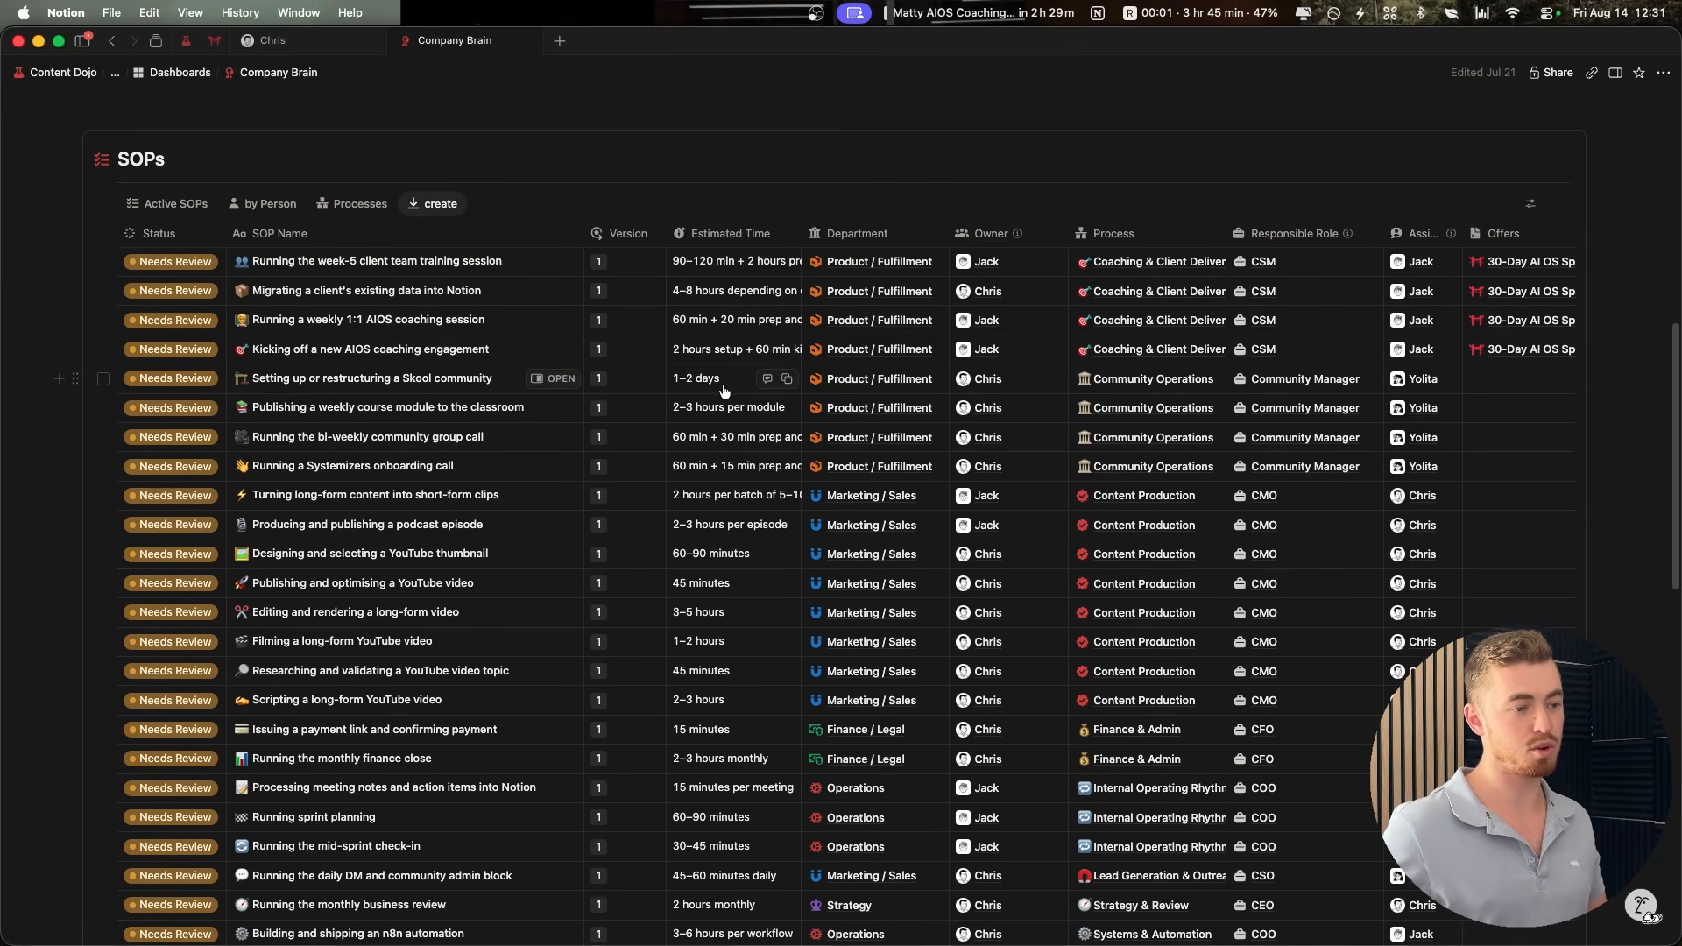
scroll(876, 385, "right", 3)
scroll(668, 434, "left", 3)
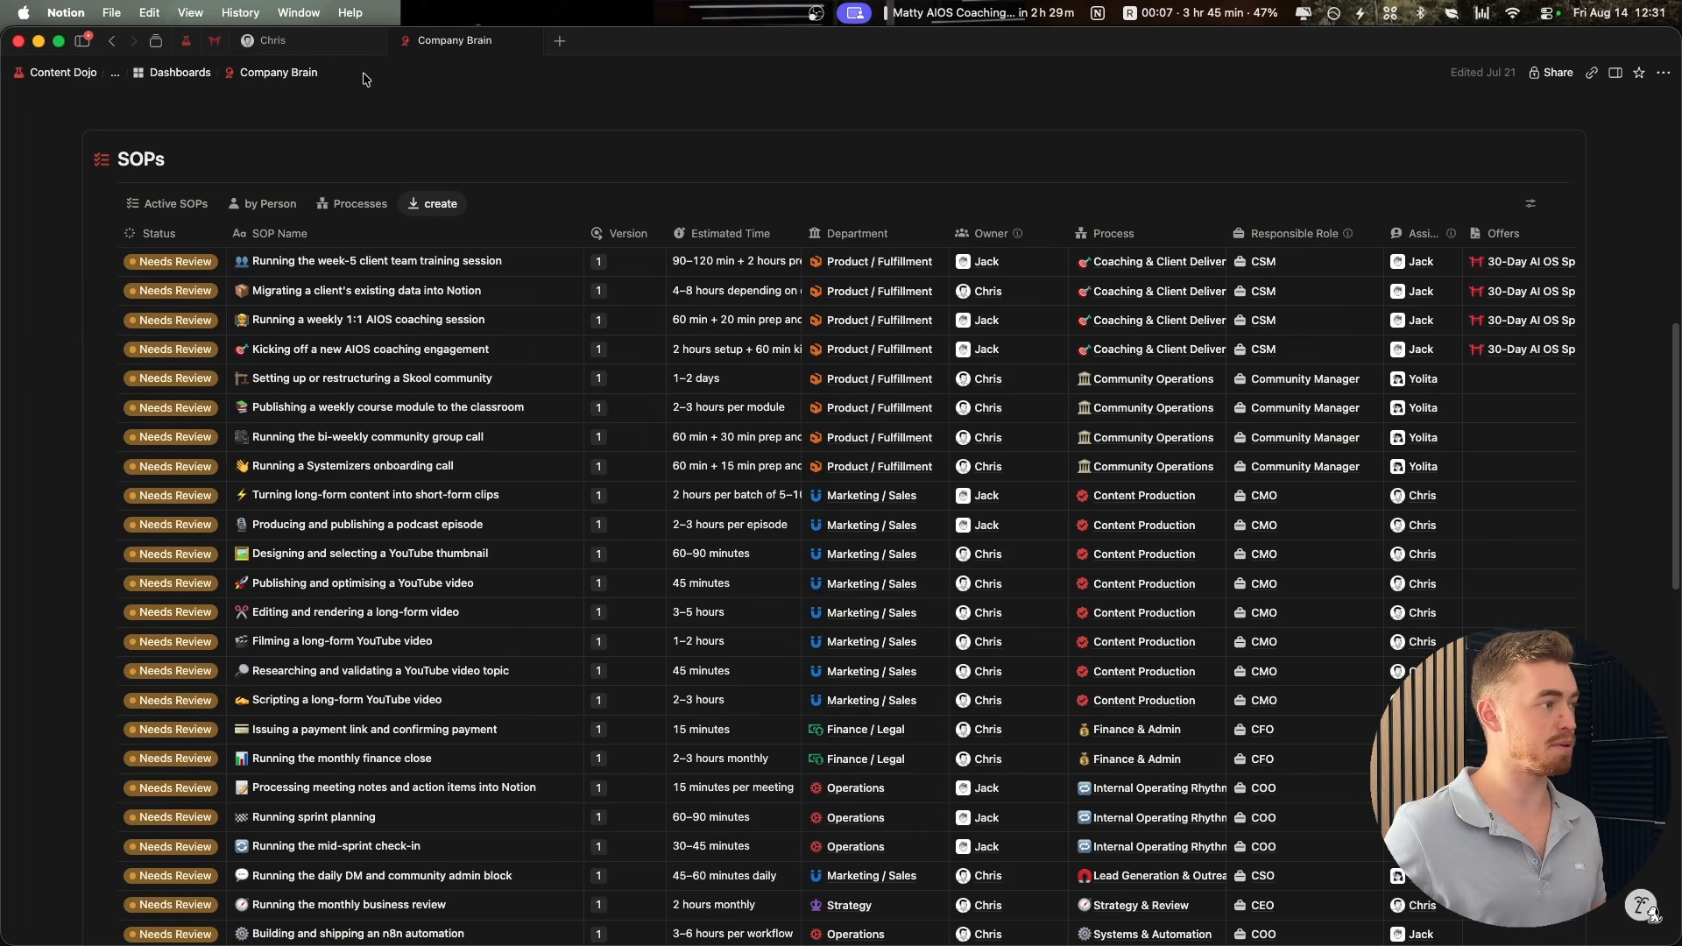
Open the CEO / CFO / CMO team dashboard from Business AIOS and look through its SOPs grouped by department
left_click(214, 40)
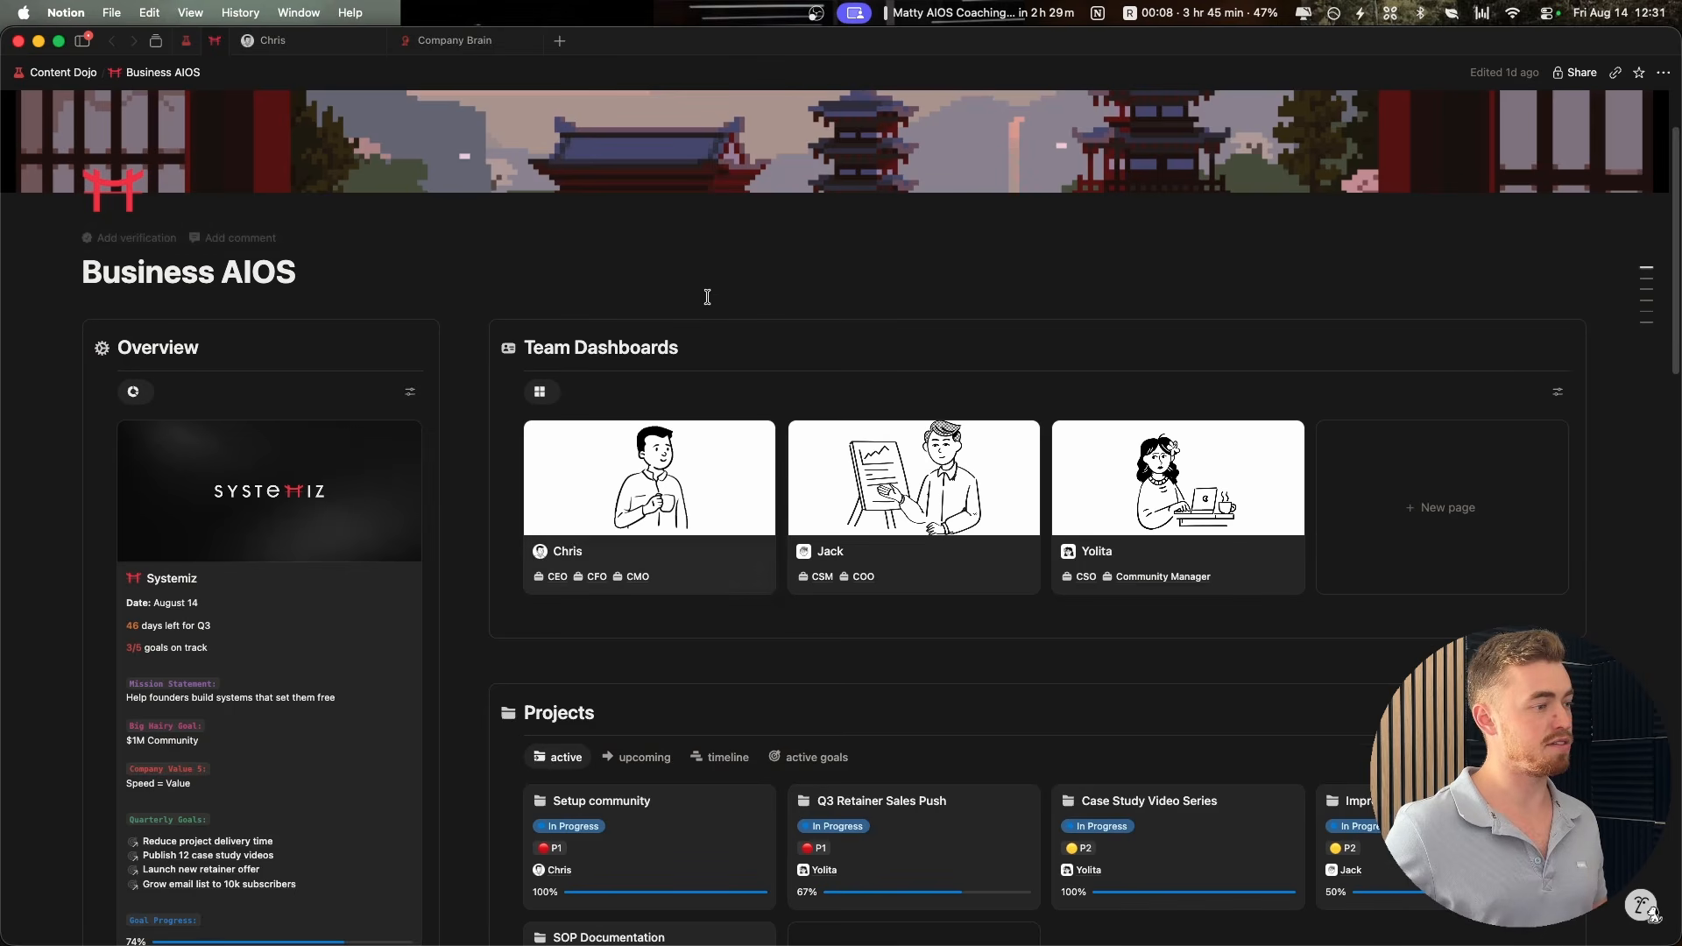
left_click(674, 560)
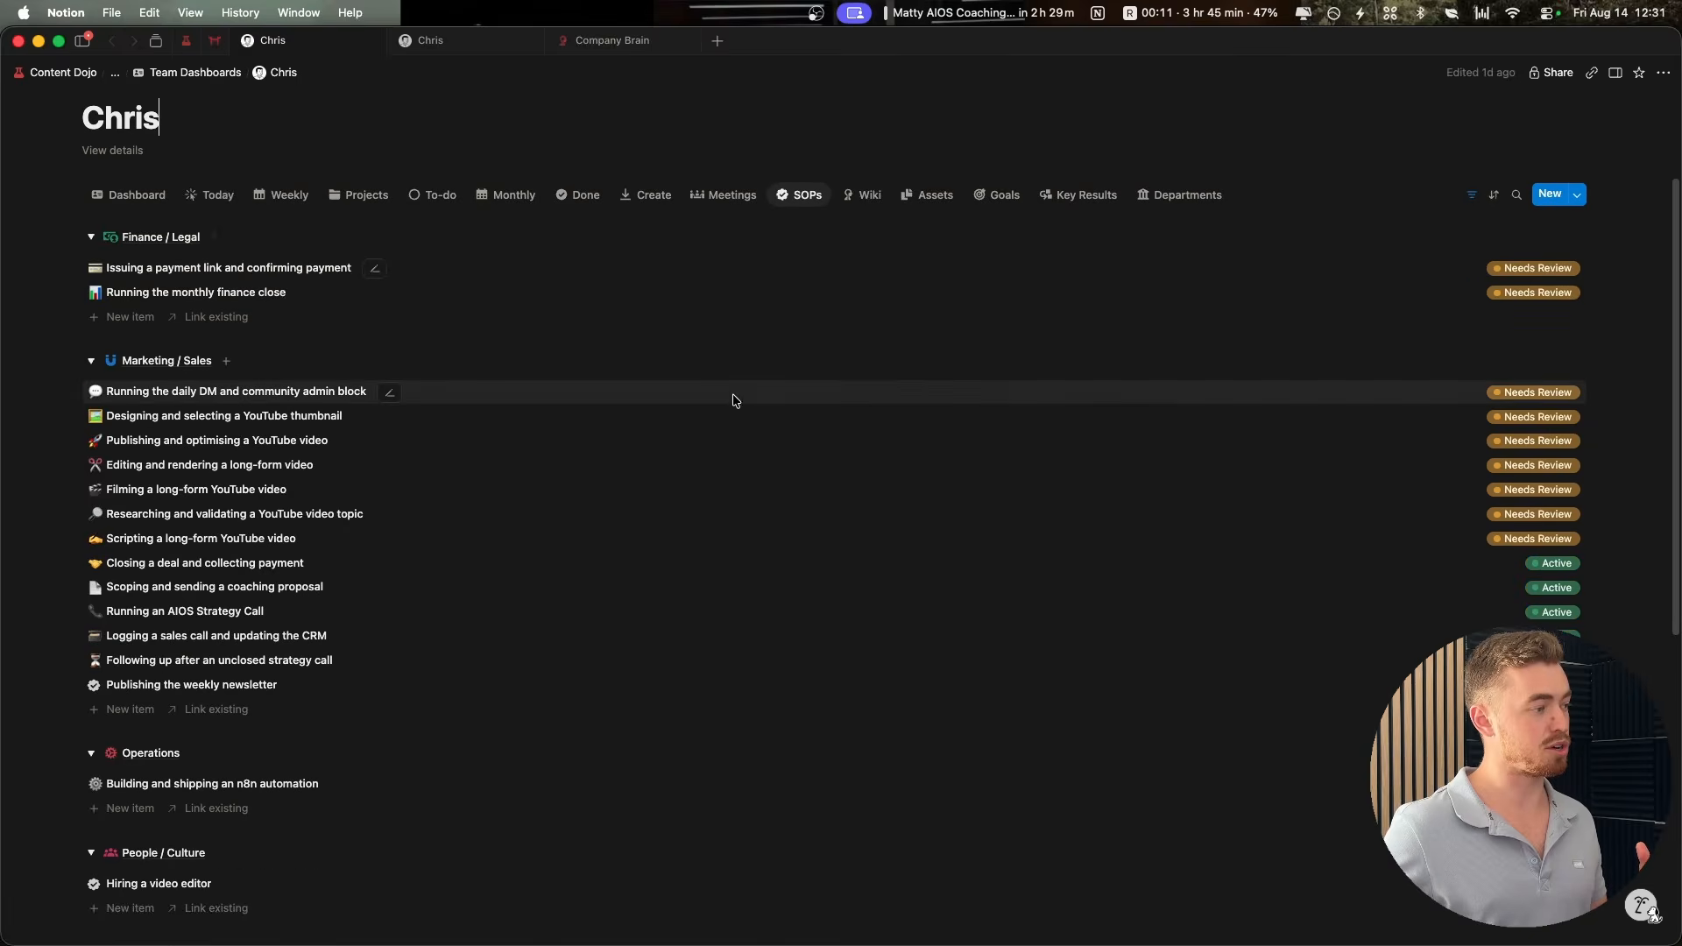
scroll(627, 368, "down", 5)
scroll(630, 426, "down", 3)
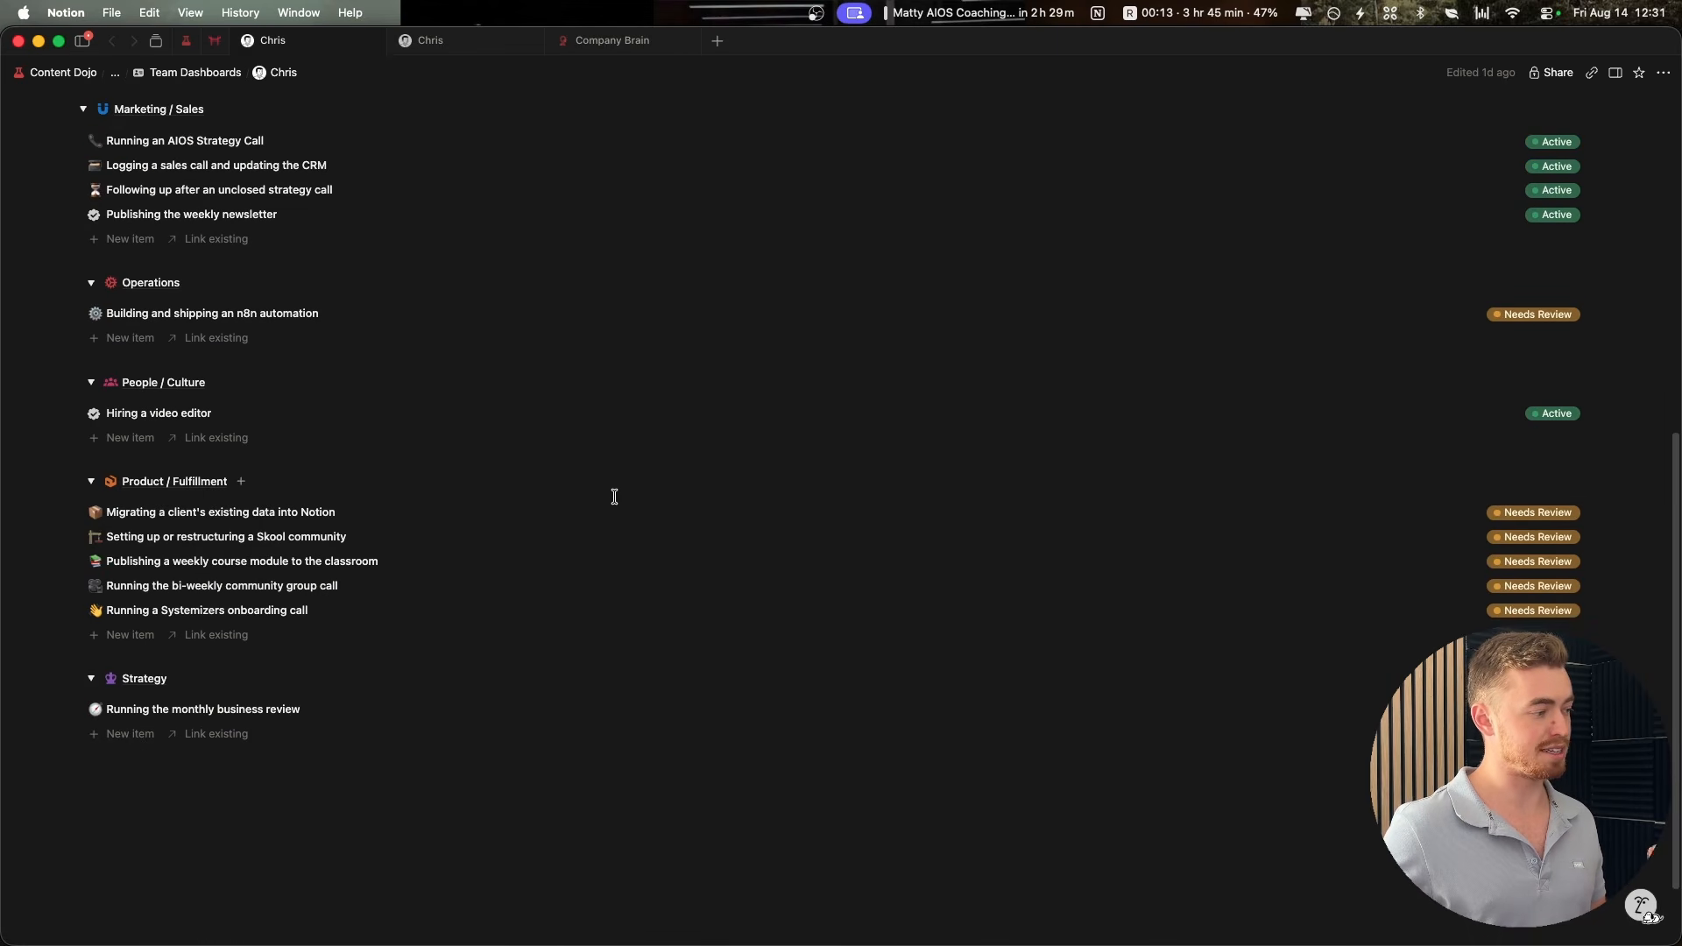
scroll(612, 496, "up", 10)
Return to Business AIOS, open the Marketing / Sales department, and review its SOPs grouped by process
left_click(215, 41)
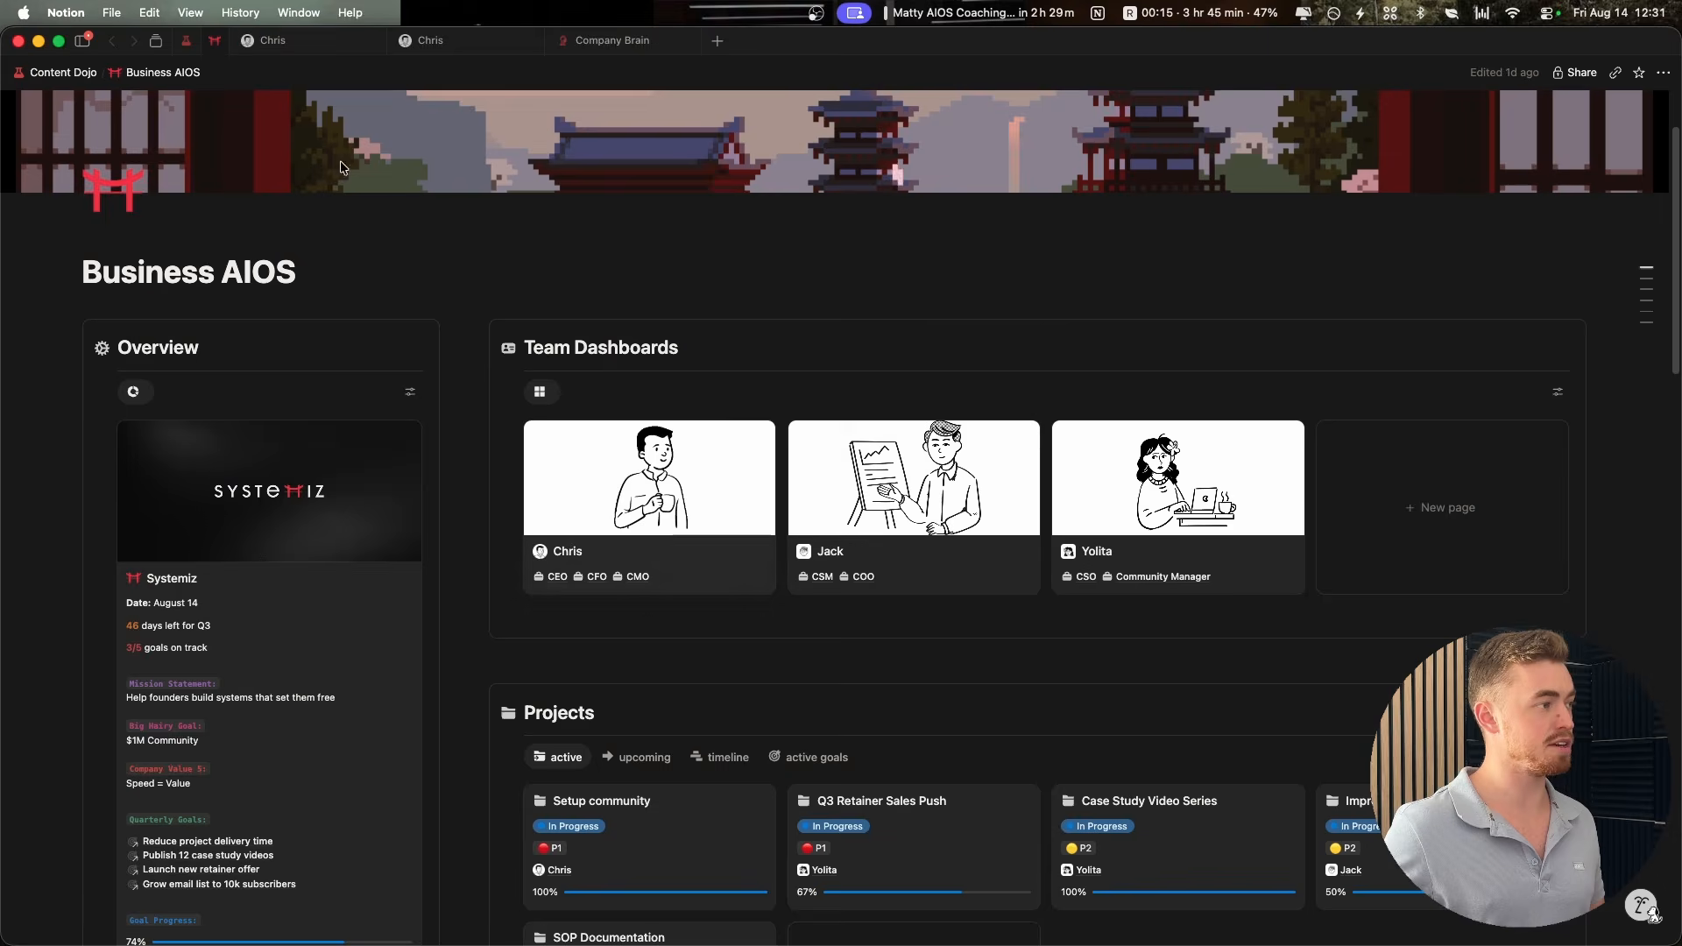
scroll(551, 407, "down", 10)
scroll(551, 407, "down", 5)
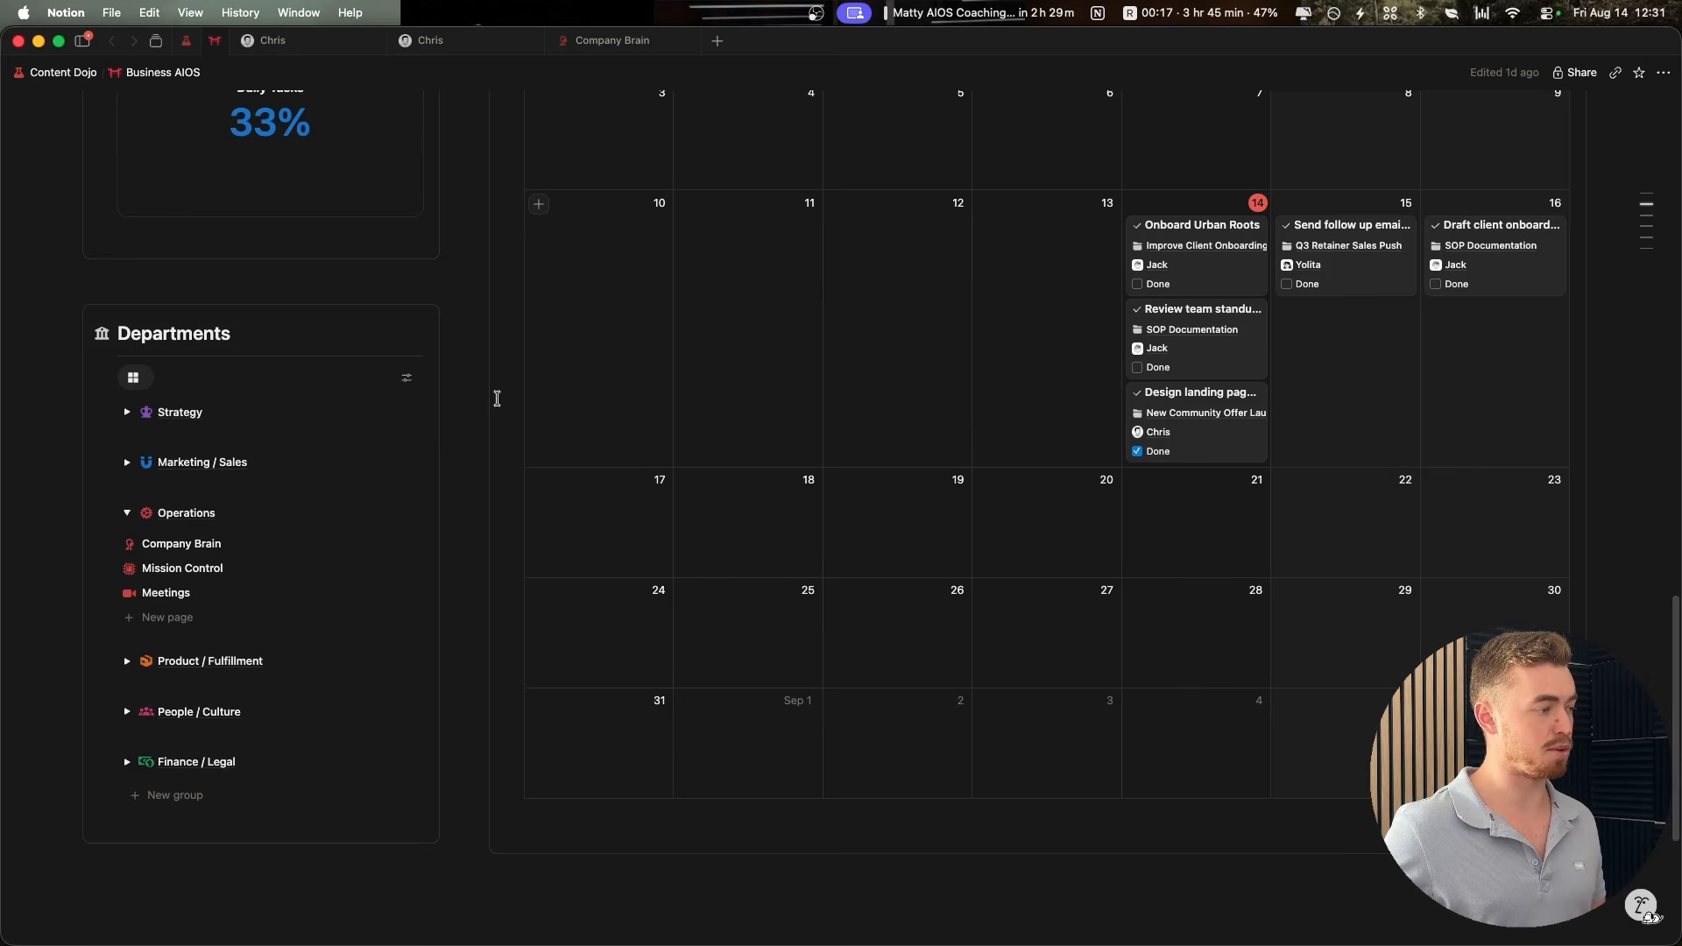
left_click(254, 465)
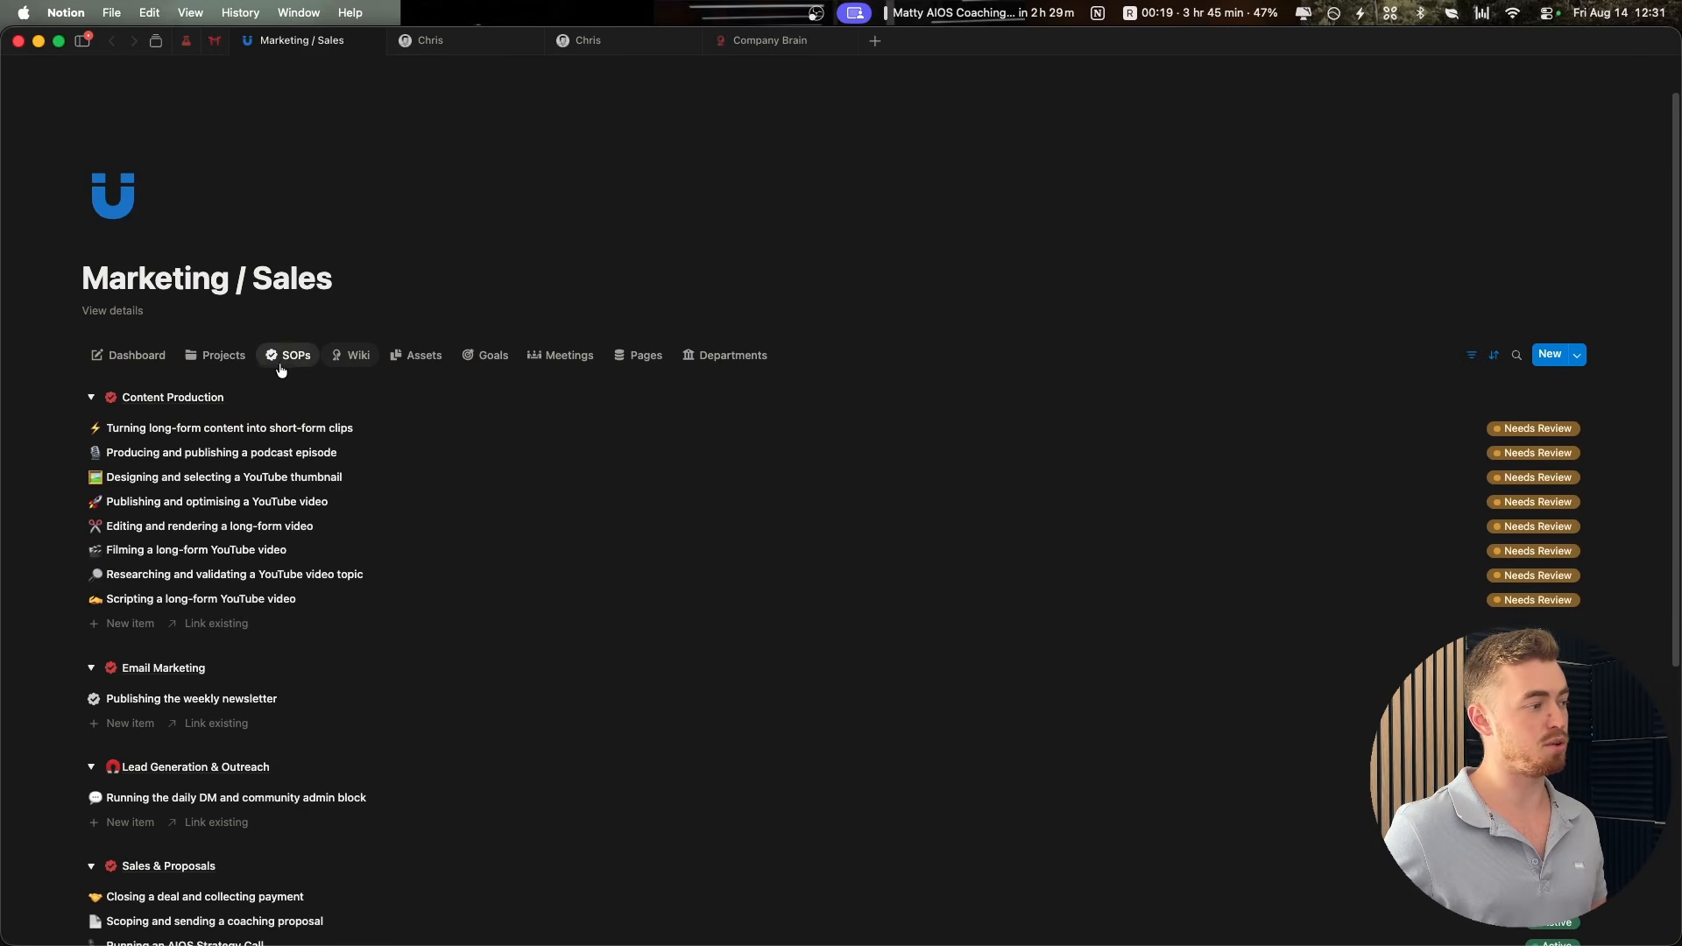
scroll(345, 323, "down", 1)
scroll(346, 323, "down", 1)
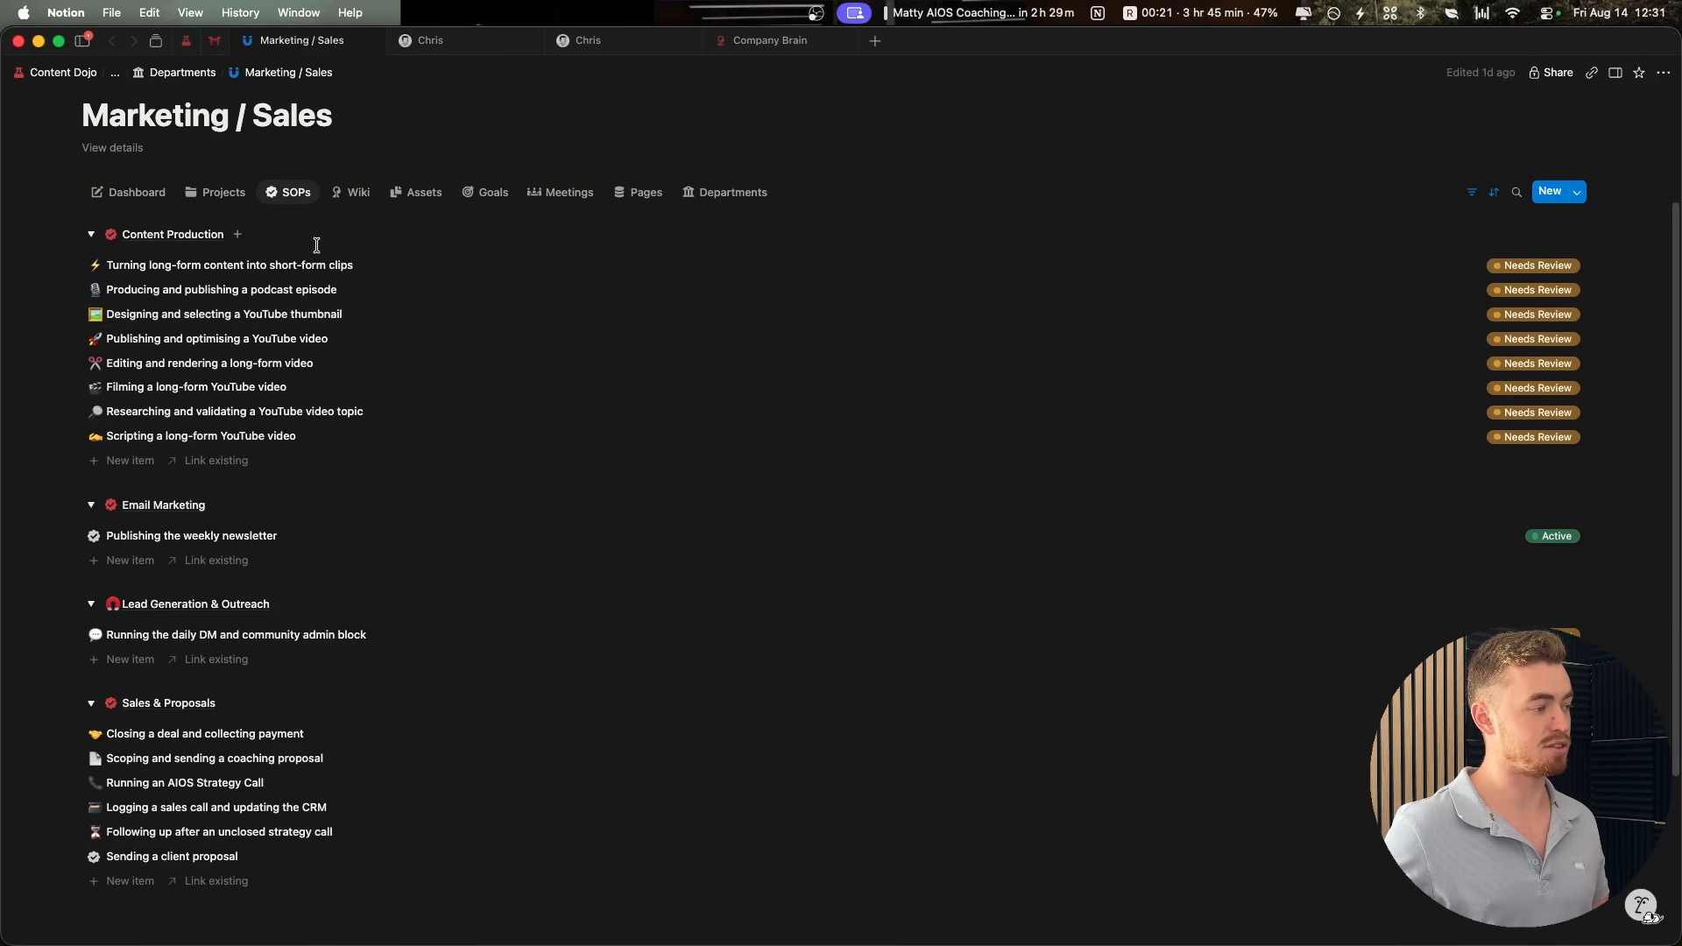
Open the "Turning long-form content into short-form clips" SOP and read its properties, Purpose, When To Use, Tools Needed and Process sections
left_click(254, 270)
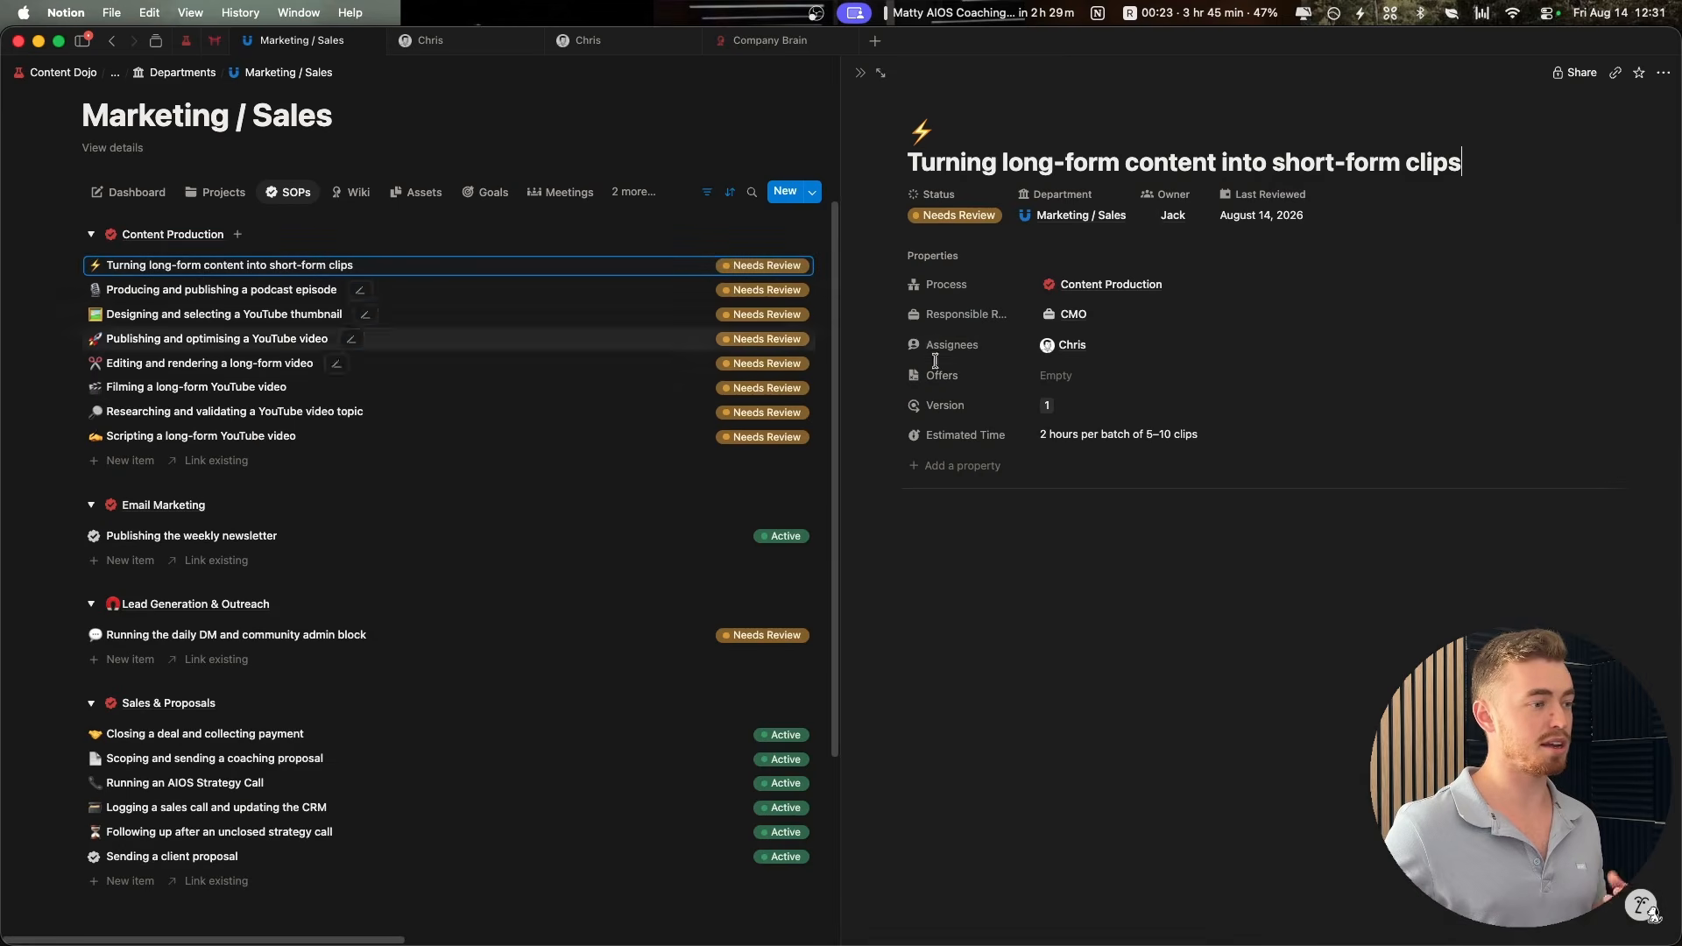
scroll(1120, 411, "down", 4)
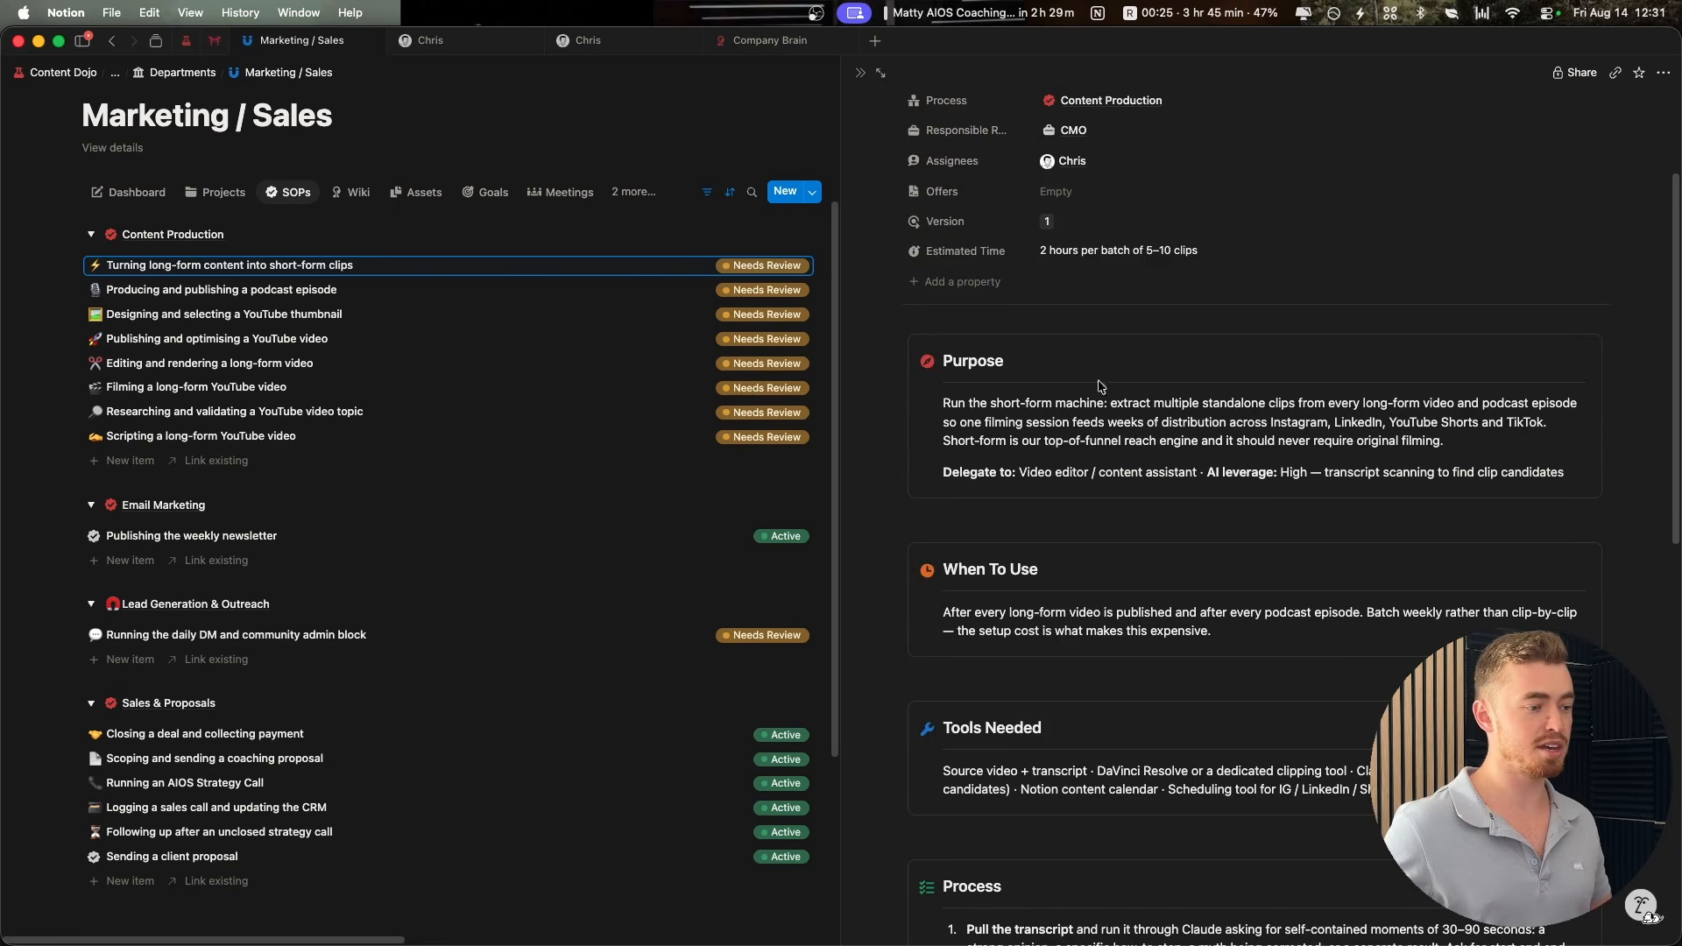
scroll(1038, 364, "down", 5)
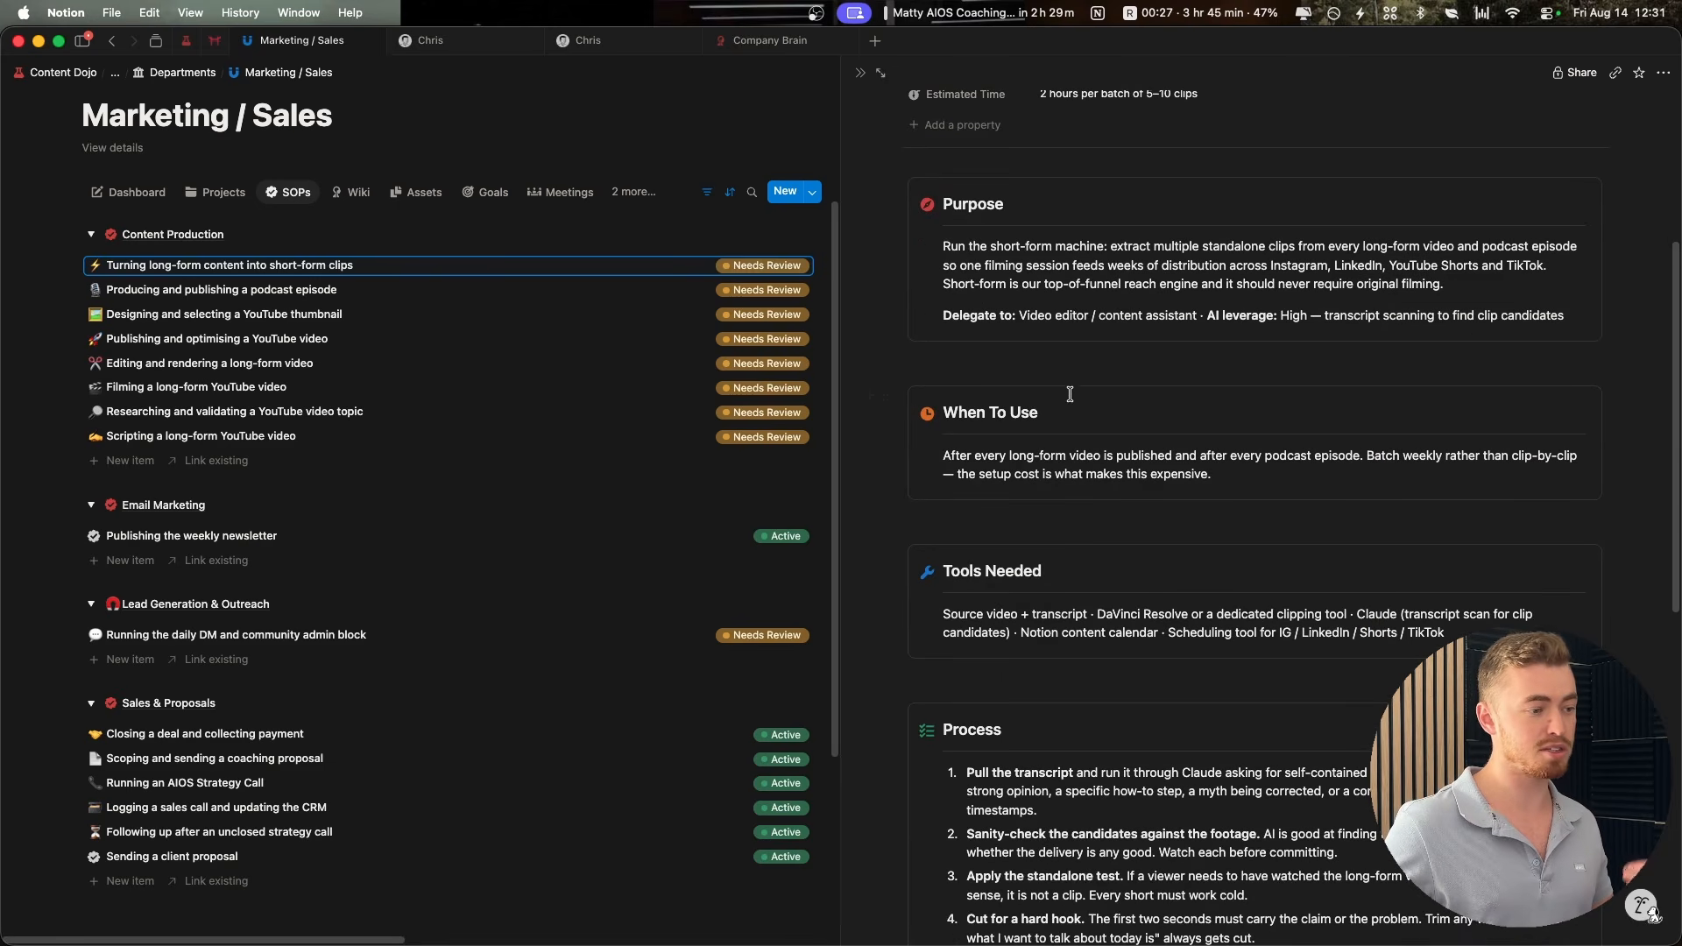
Read the clips SOP's remaining Process steps, Common Mistakes and Version History, close it and return to Business AIOS
scroll(1075, 390, "down", 5)
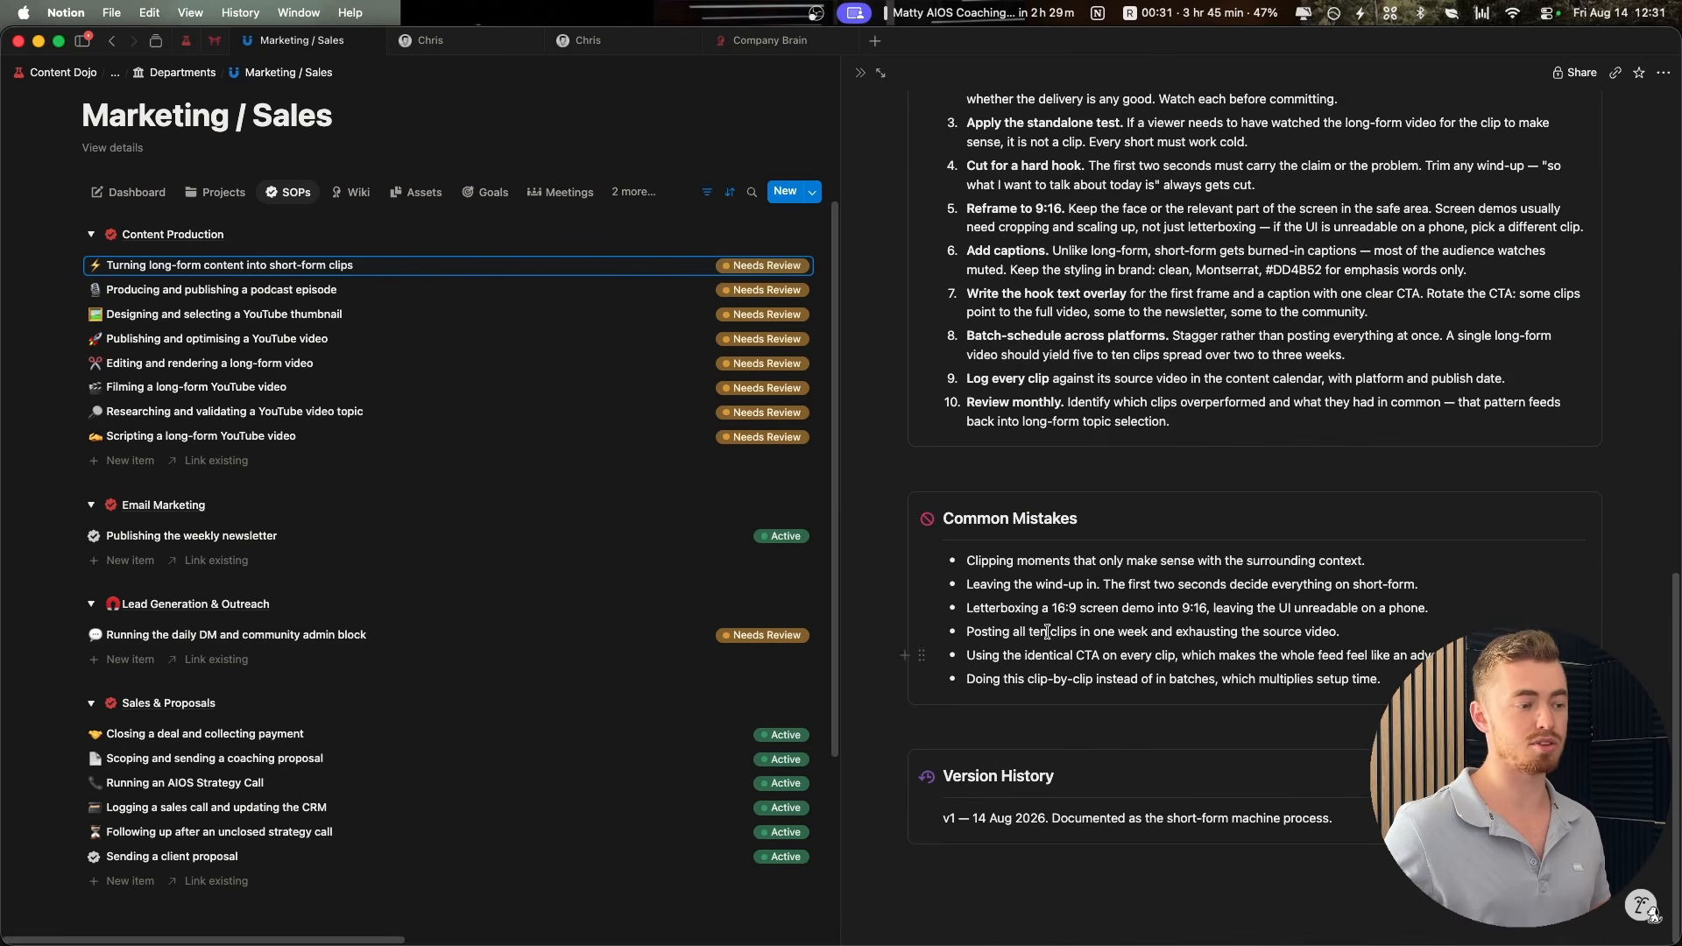
left_click(859, 73)
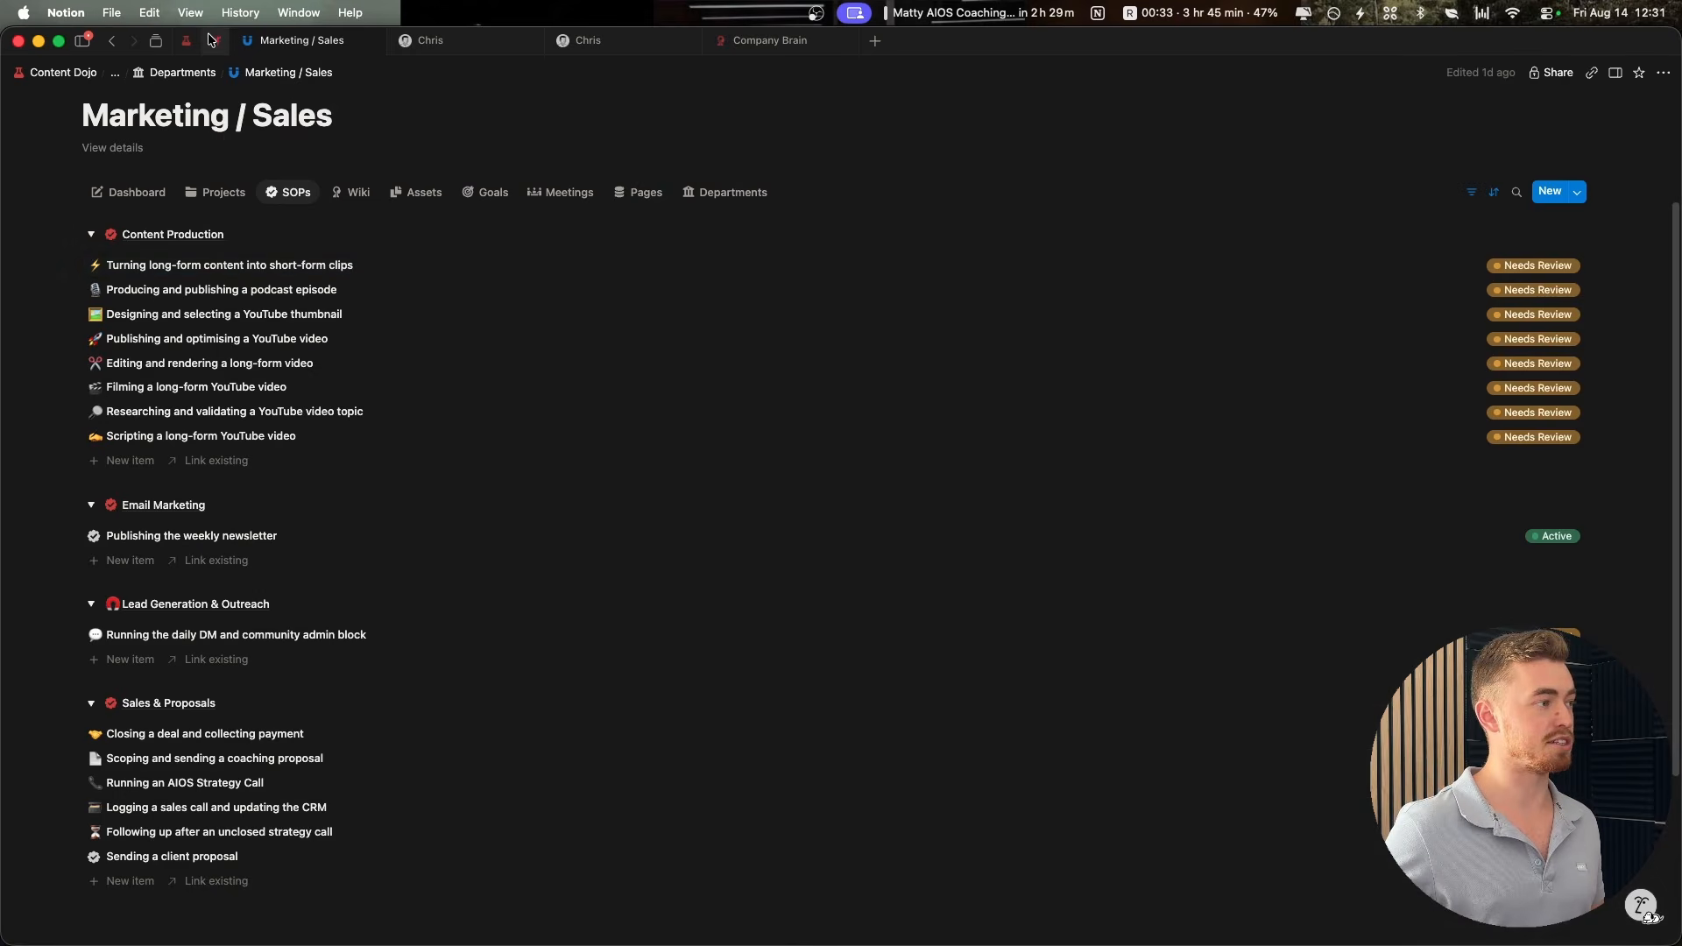
left_click(198, 70)
Open the Company Brain page and review the SOPs database columns for department, owner, process and responsible role
left_click(771, 40)
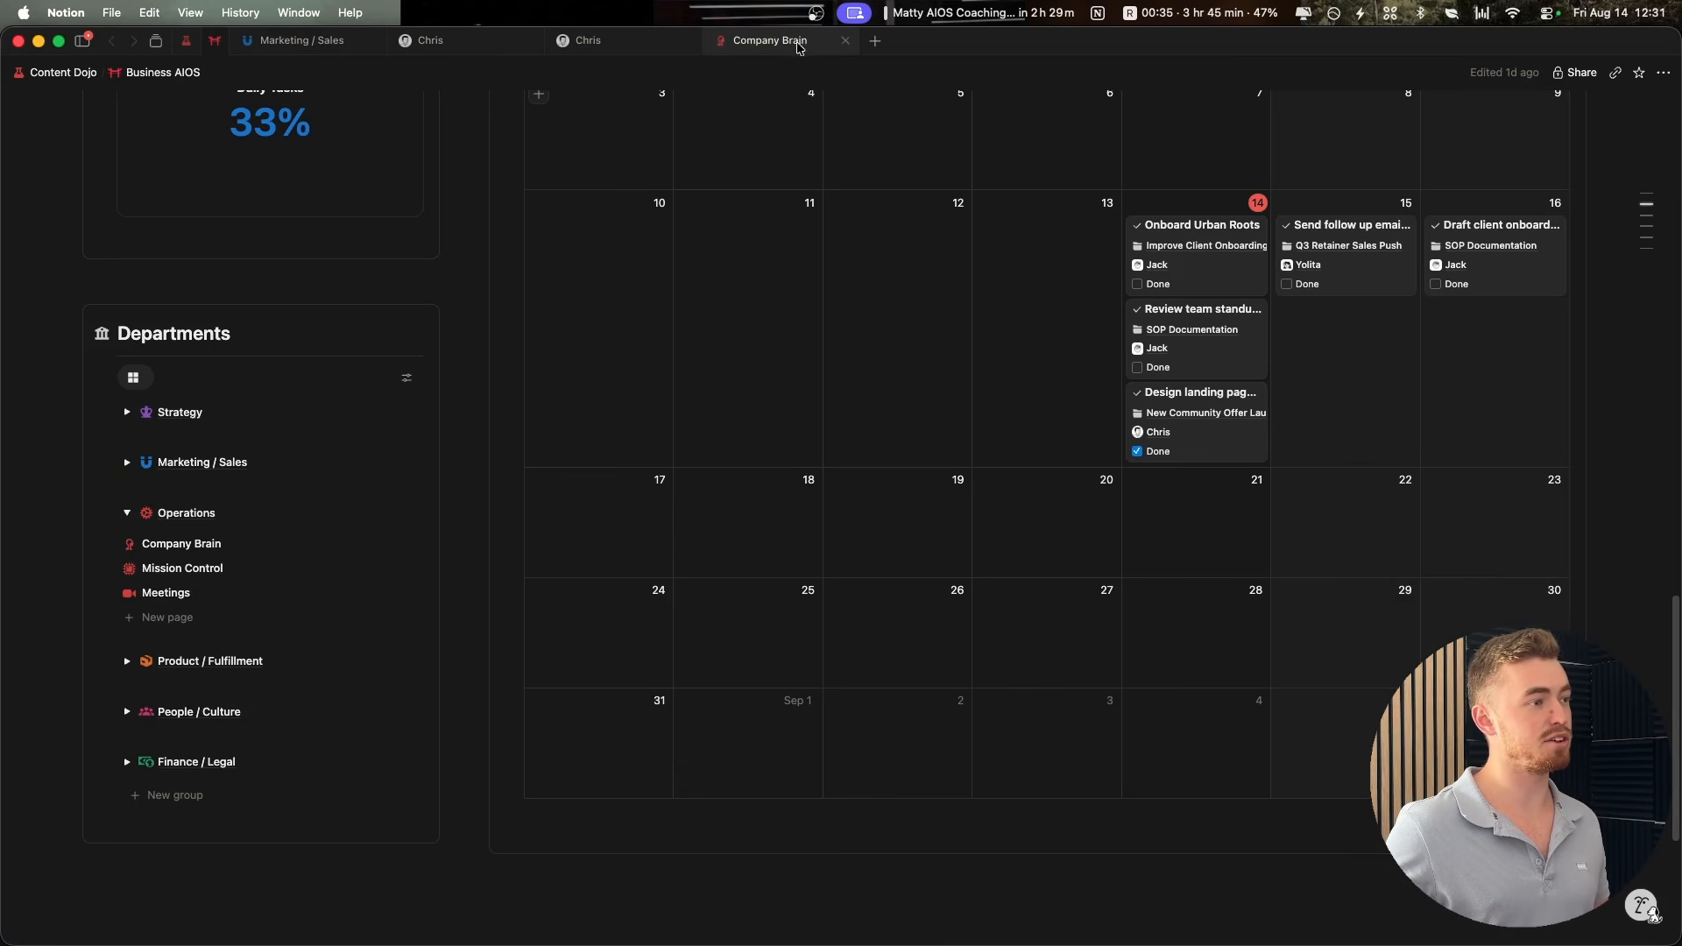
scroll(888, 361, "down", 1)
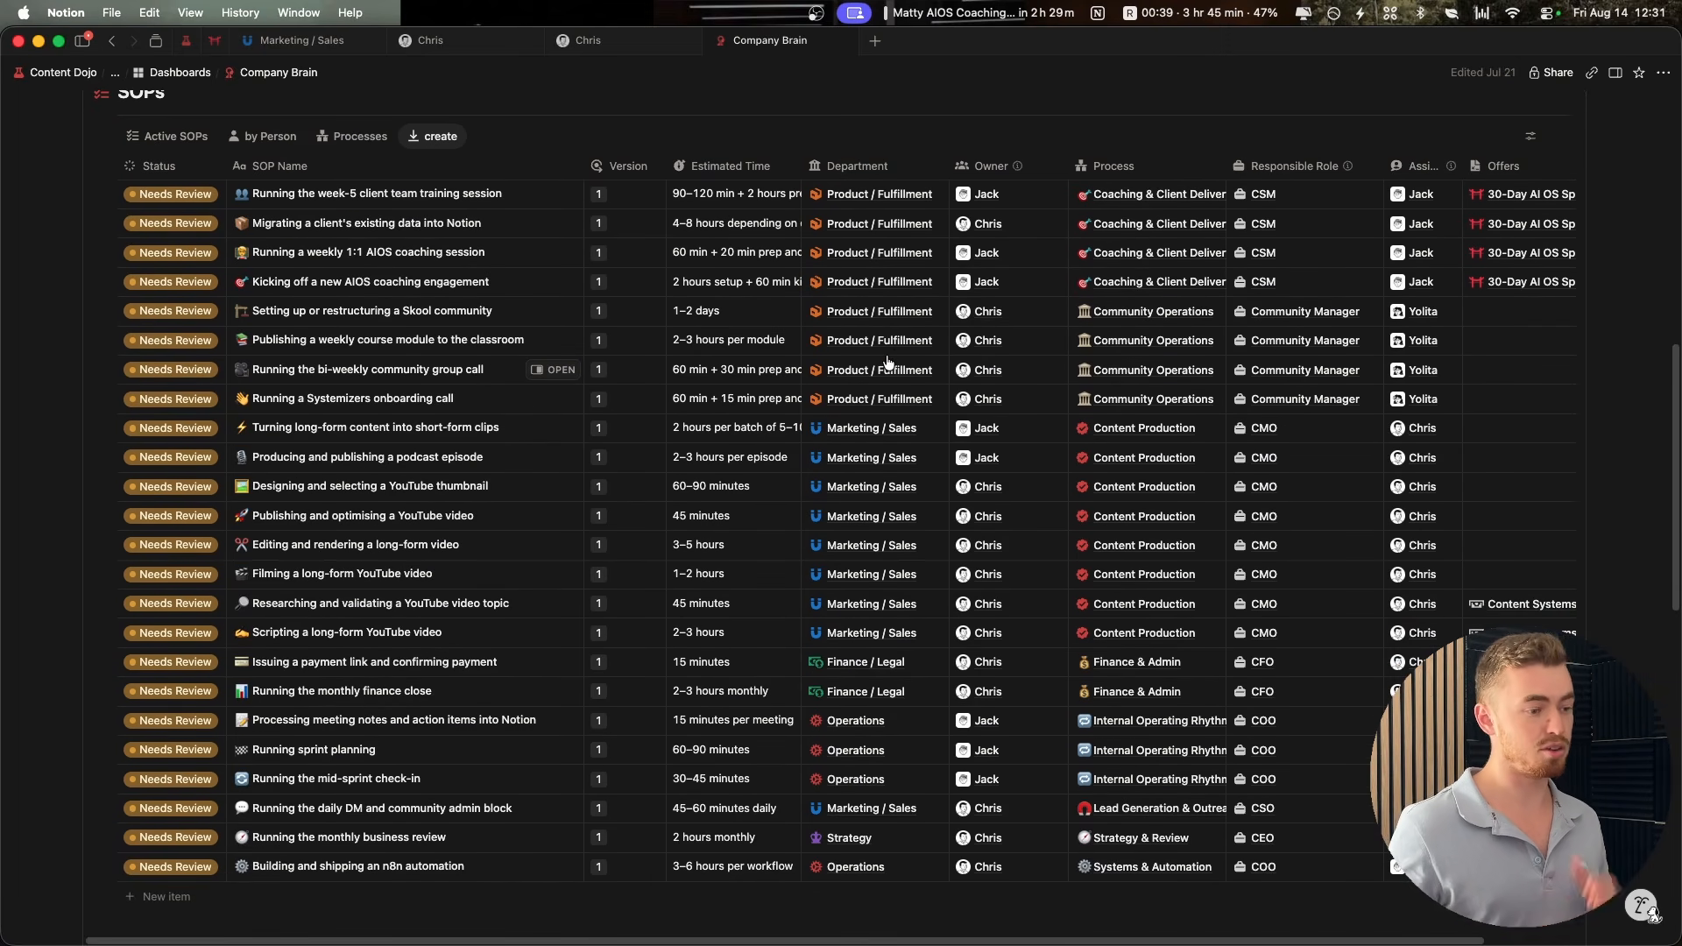
scroll(888, 361, "up", 3)
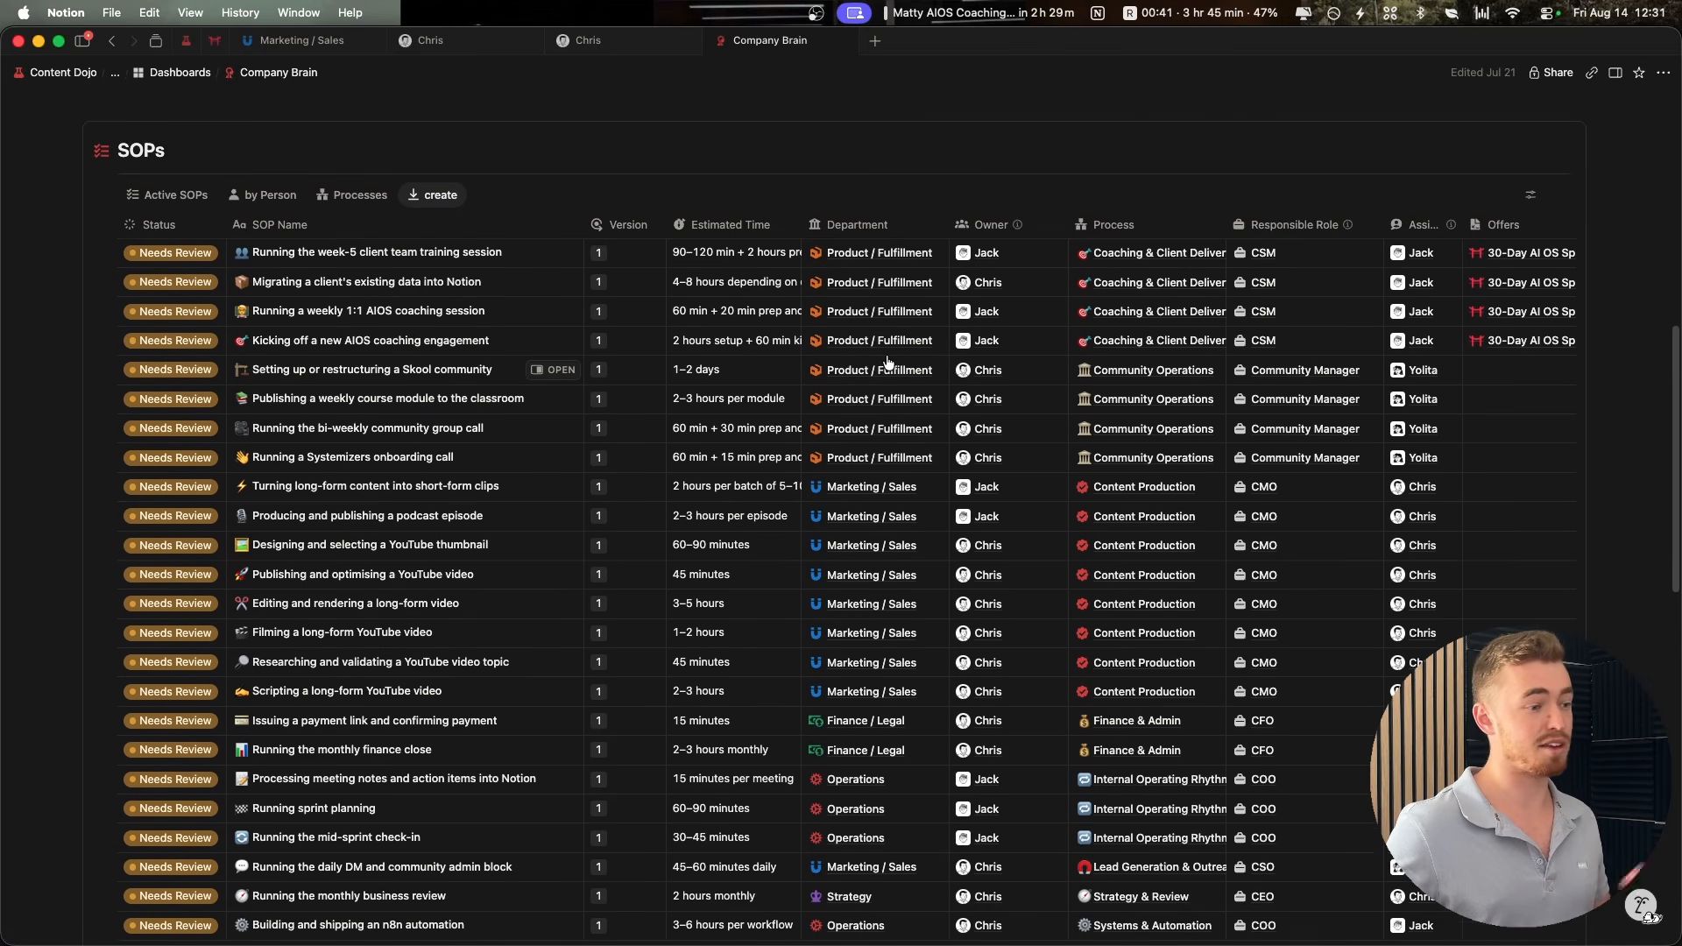
scroll(888, 361, "up", 2)
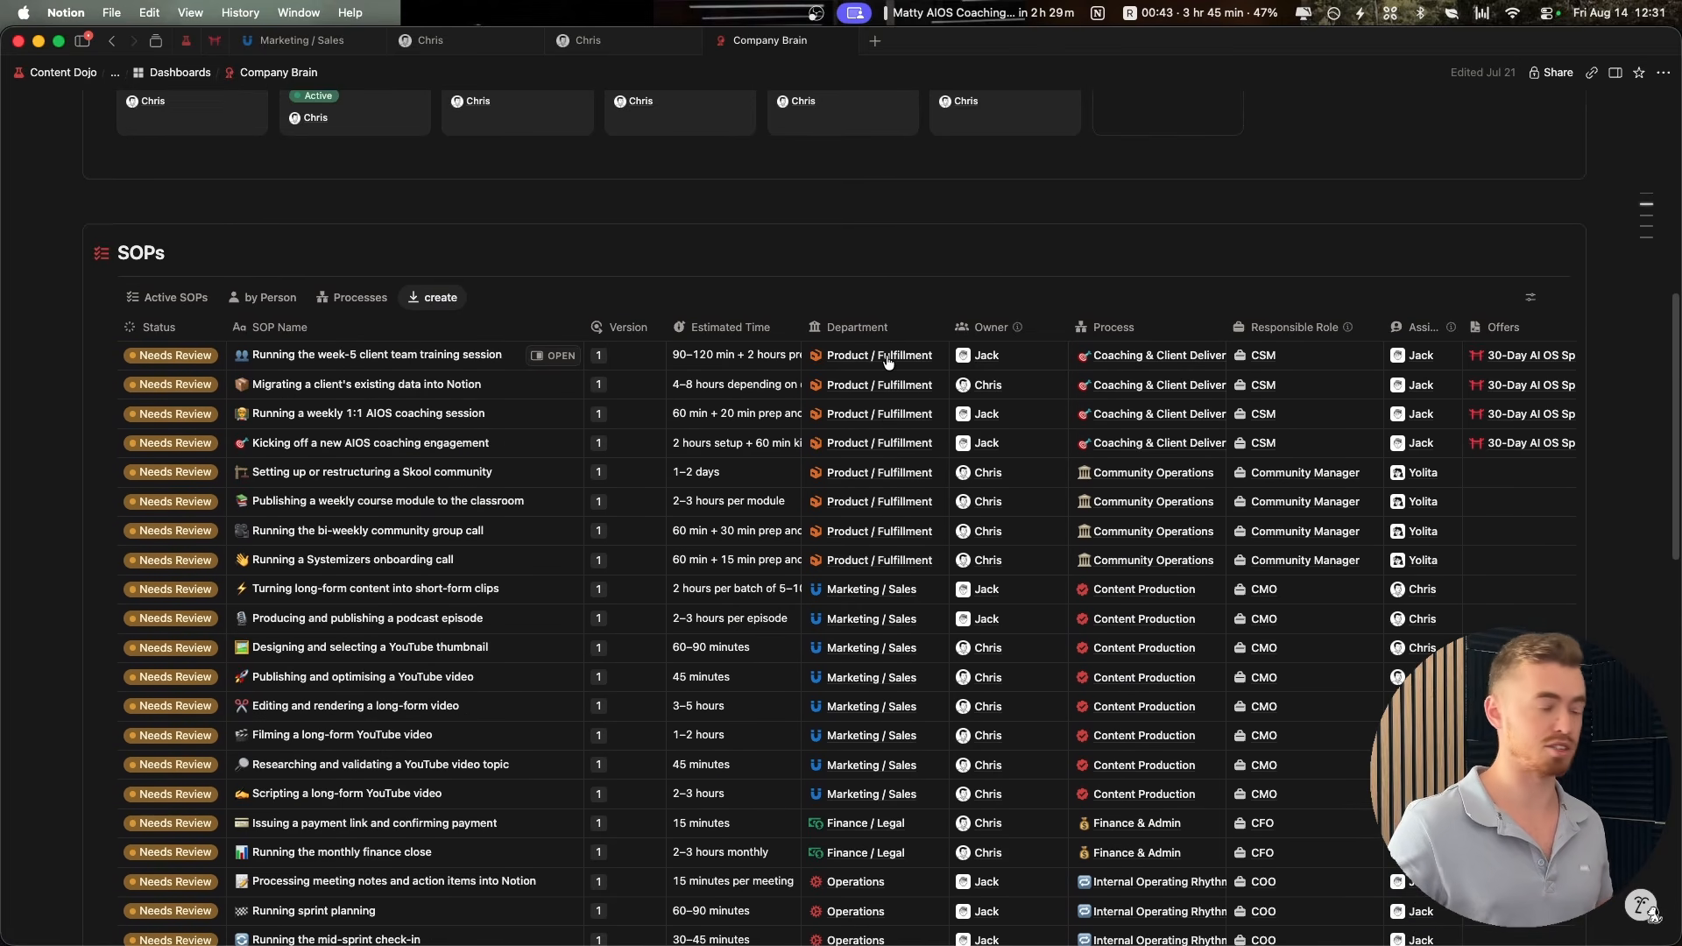
scroll(759, 343, "down", 3)
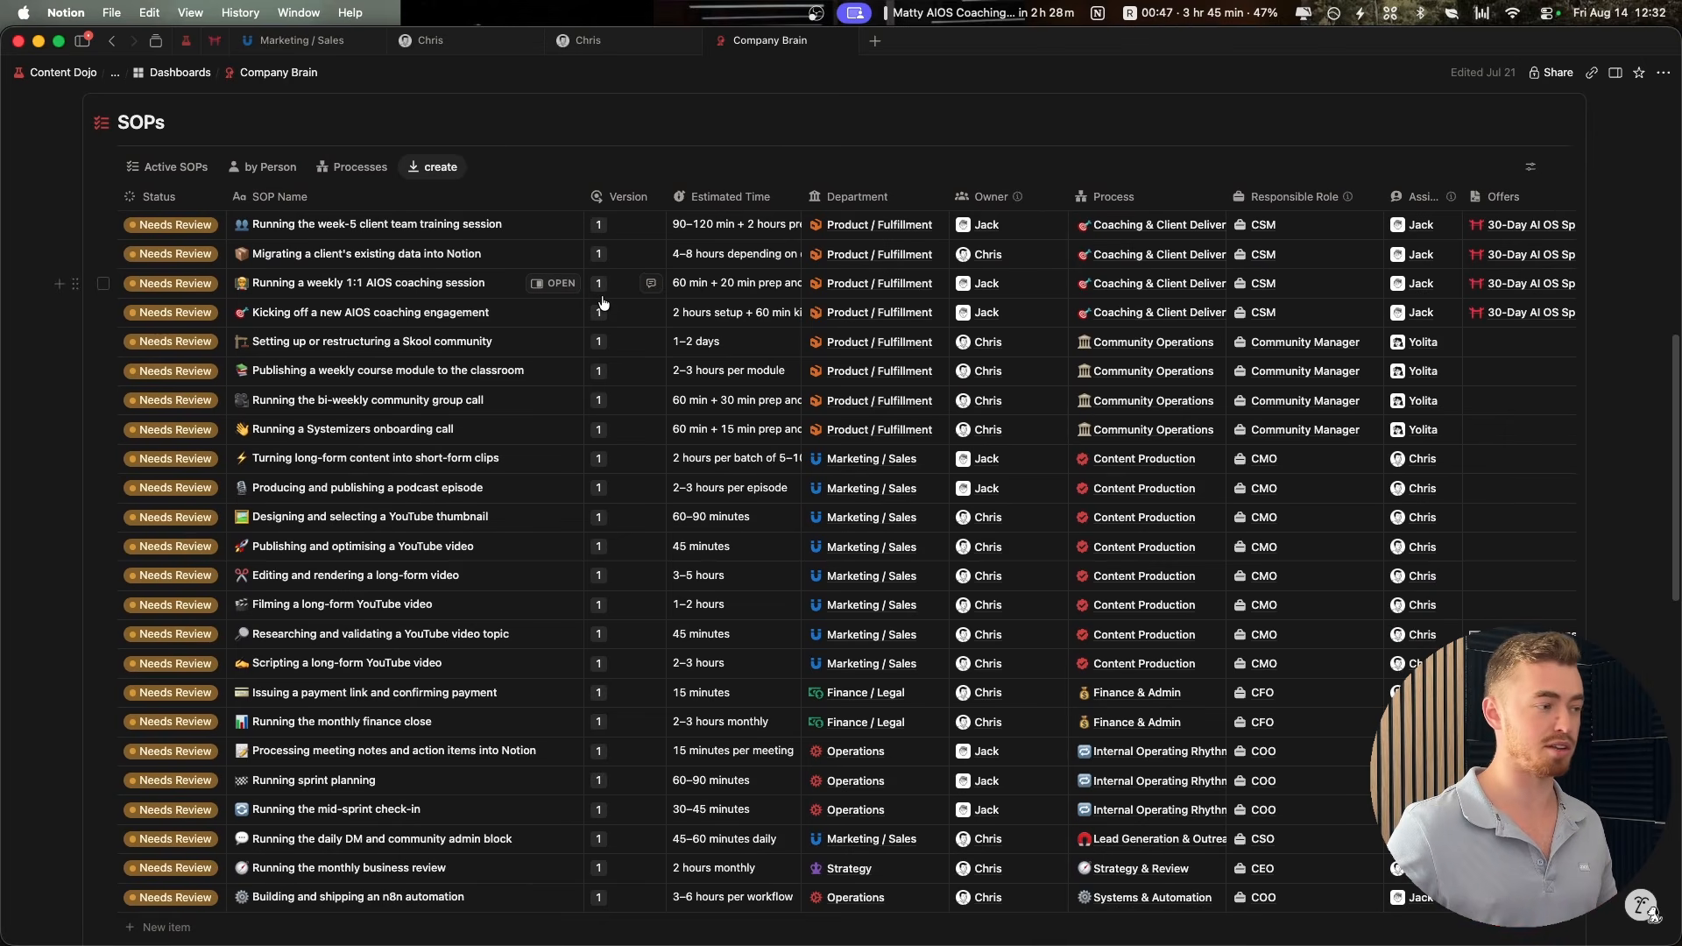
scroll(674, 361, "down", 1)
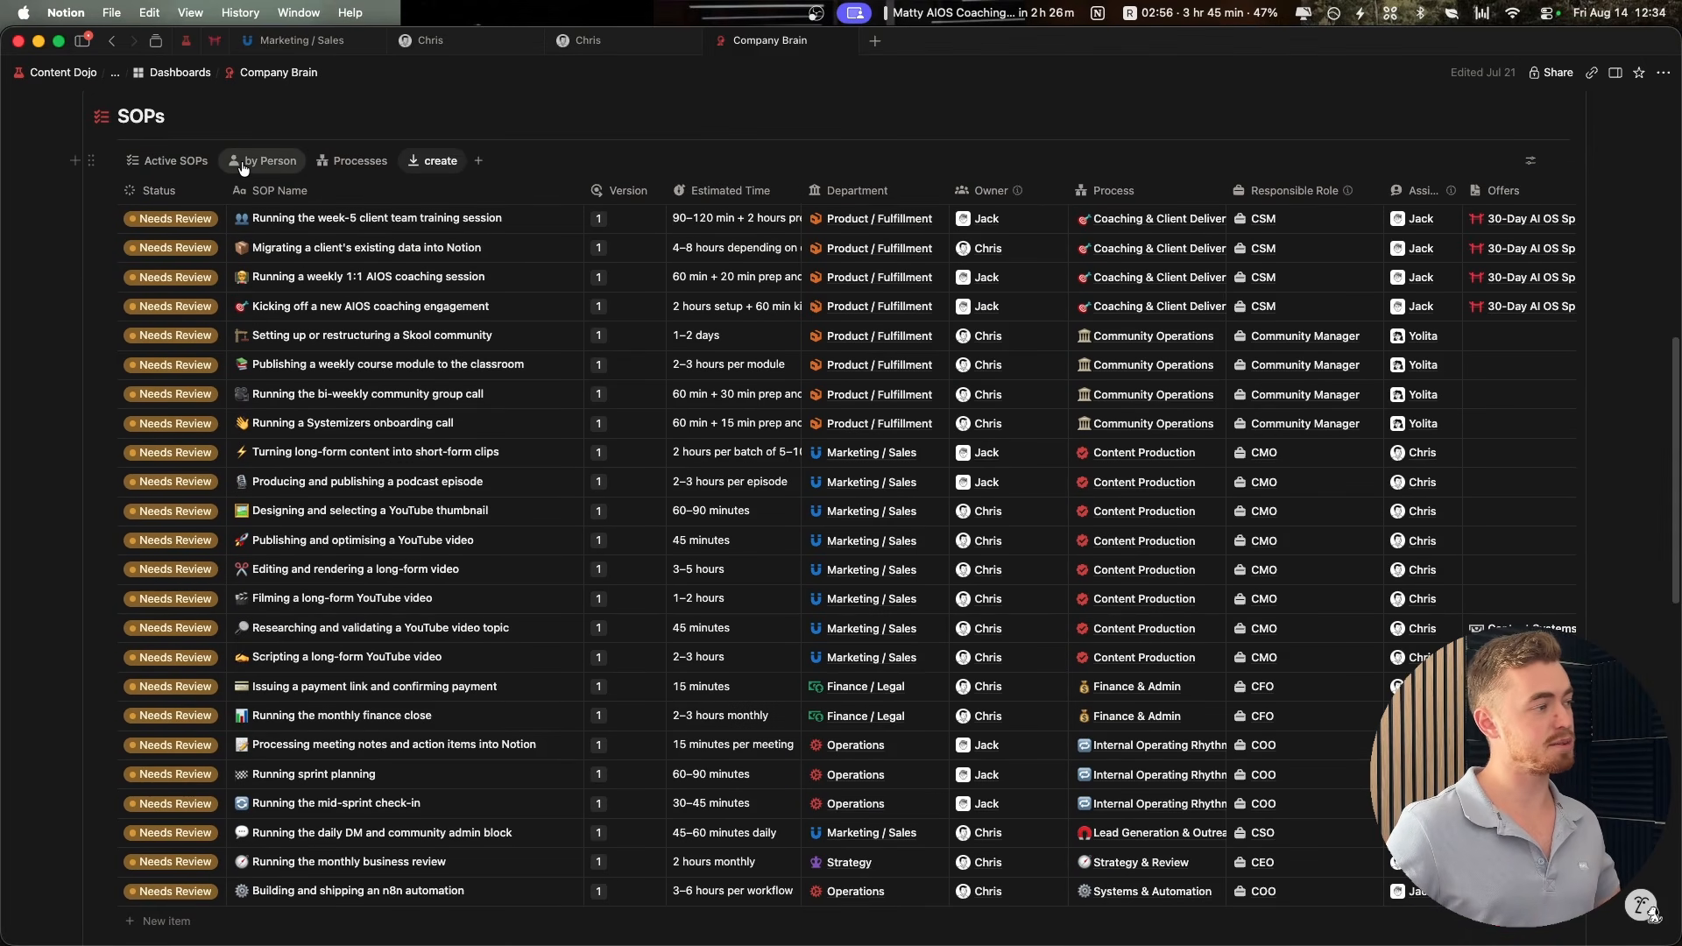
Show the SOPs database in the Active SOPs view and collapse its Finance / Legal and Marketing / Sales groups
left_click(243, 163)
left_click(169, 161)
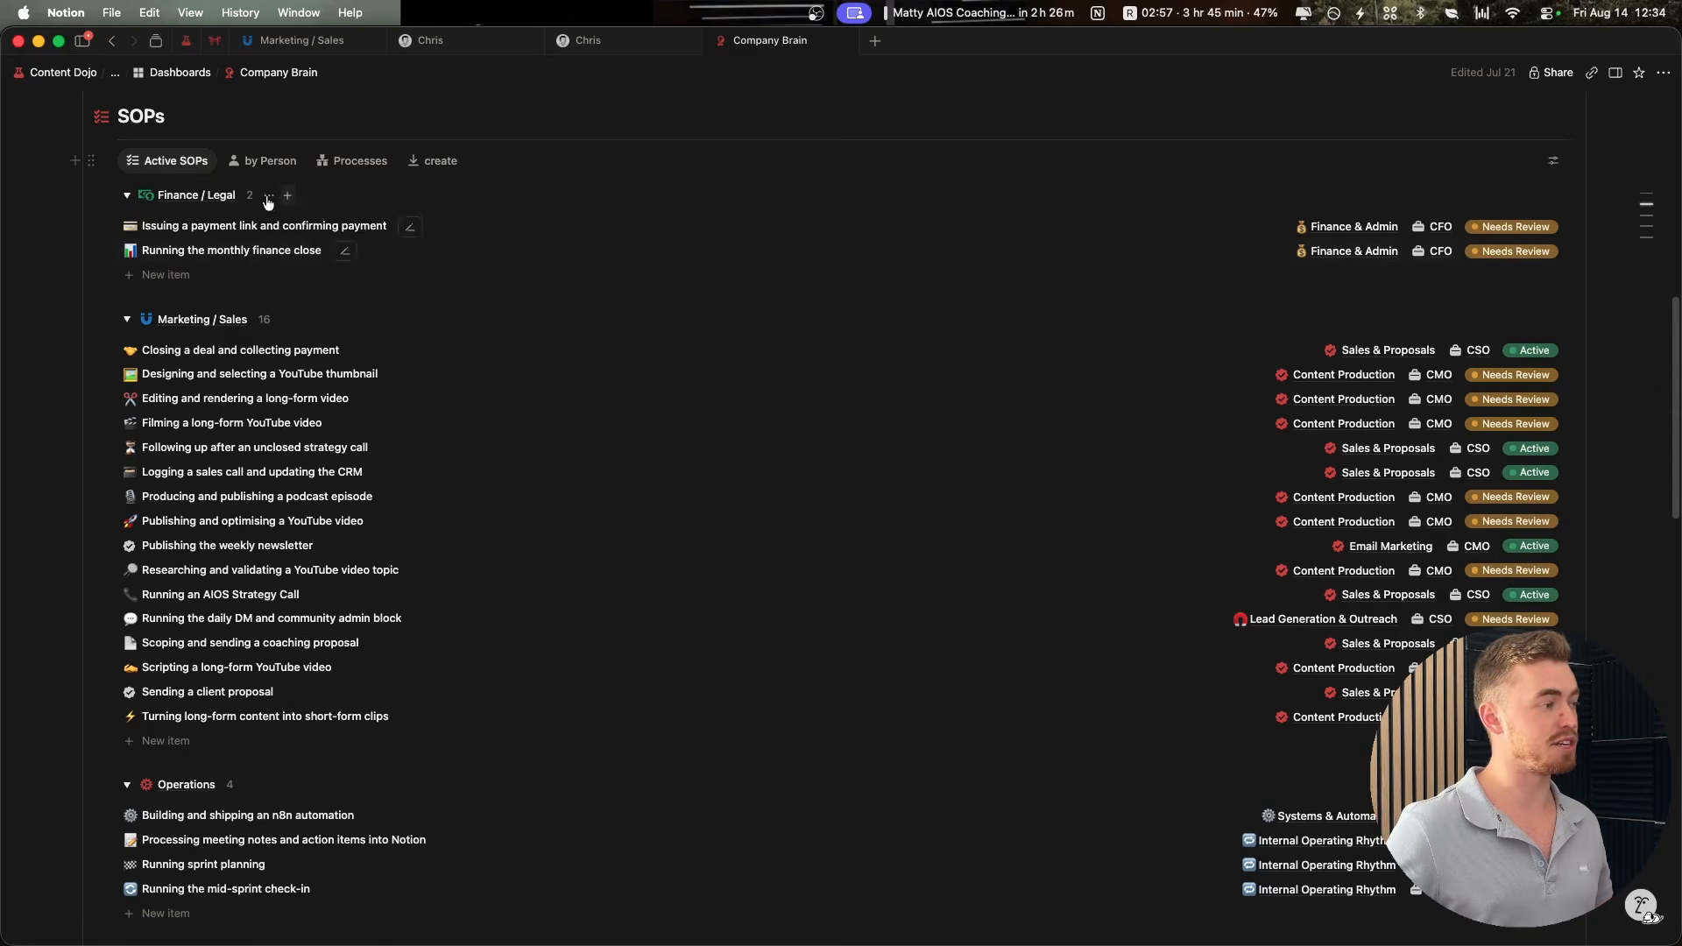
left_click(127, 195)
left_click(127, 240)
scroll(263, 254, "up", 10)
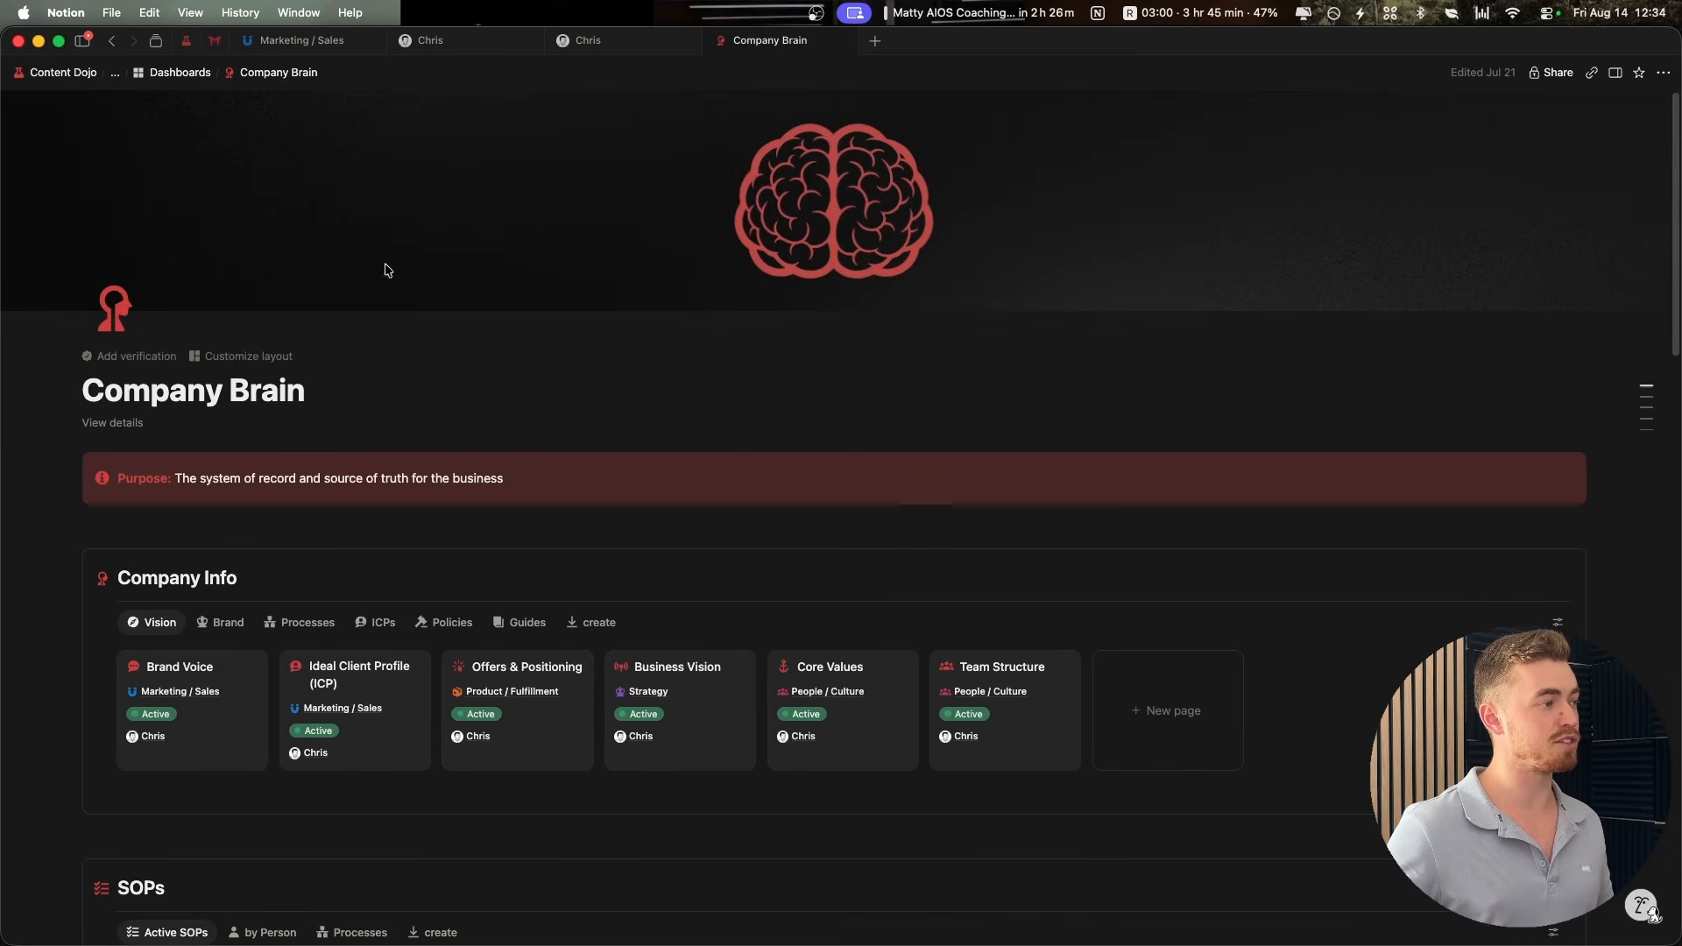
left_click(214, 40)
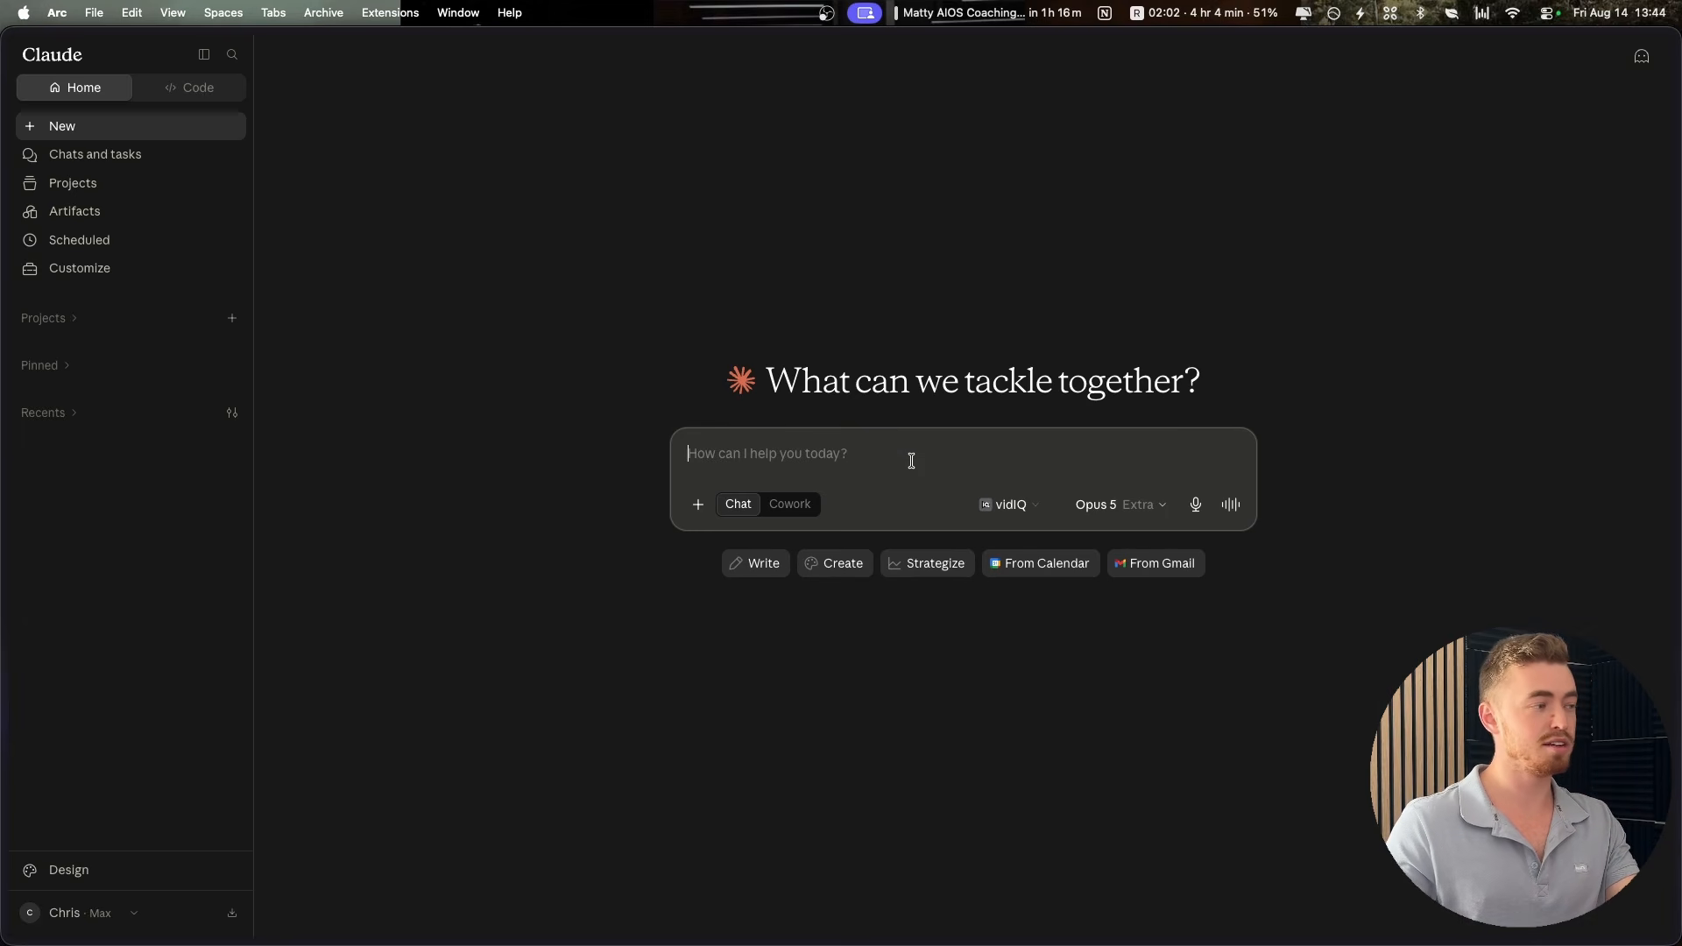
Switch to the Arc browser and compare the Loom and Supercut screen recorder websites
mouse_move(49, 580)
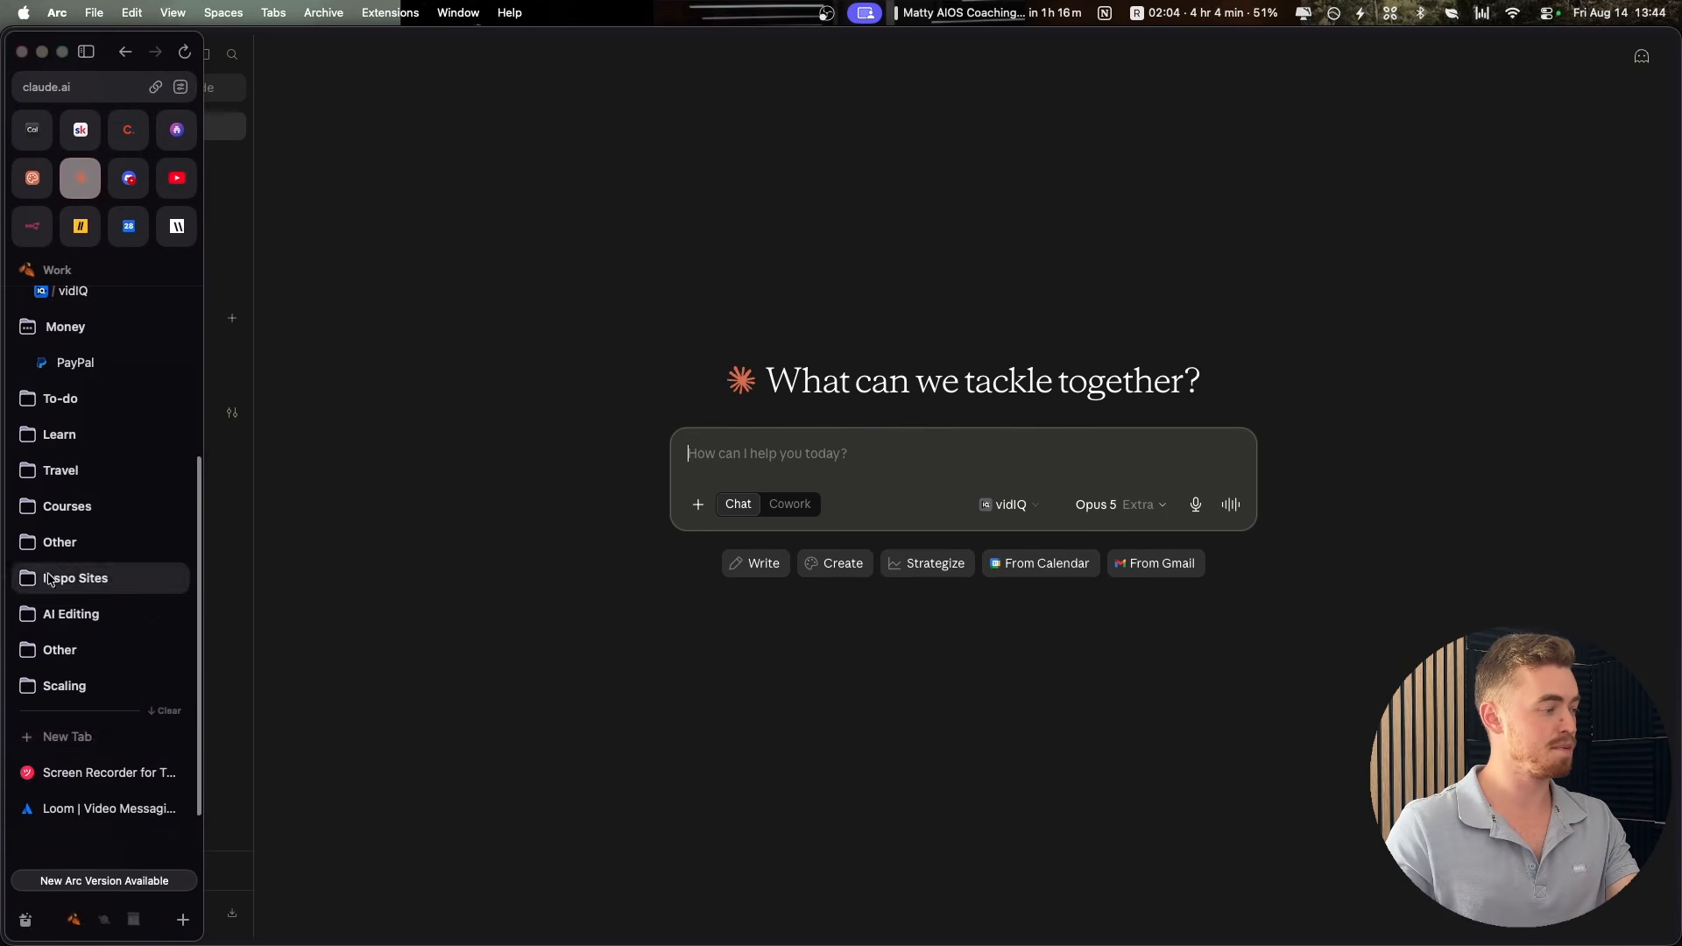
left_click(111, 810)
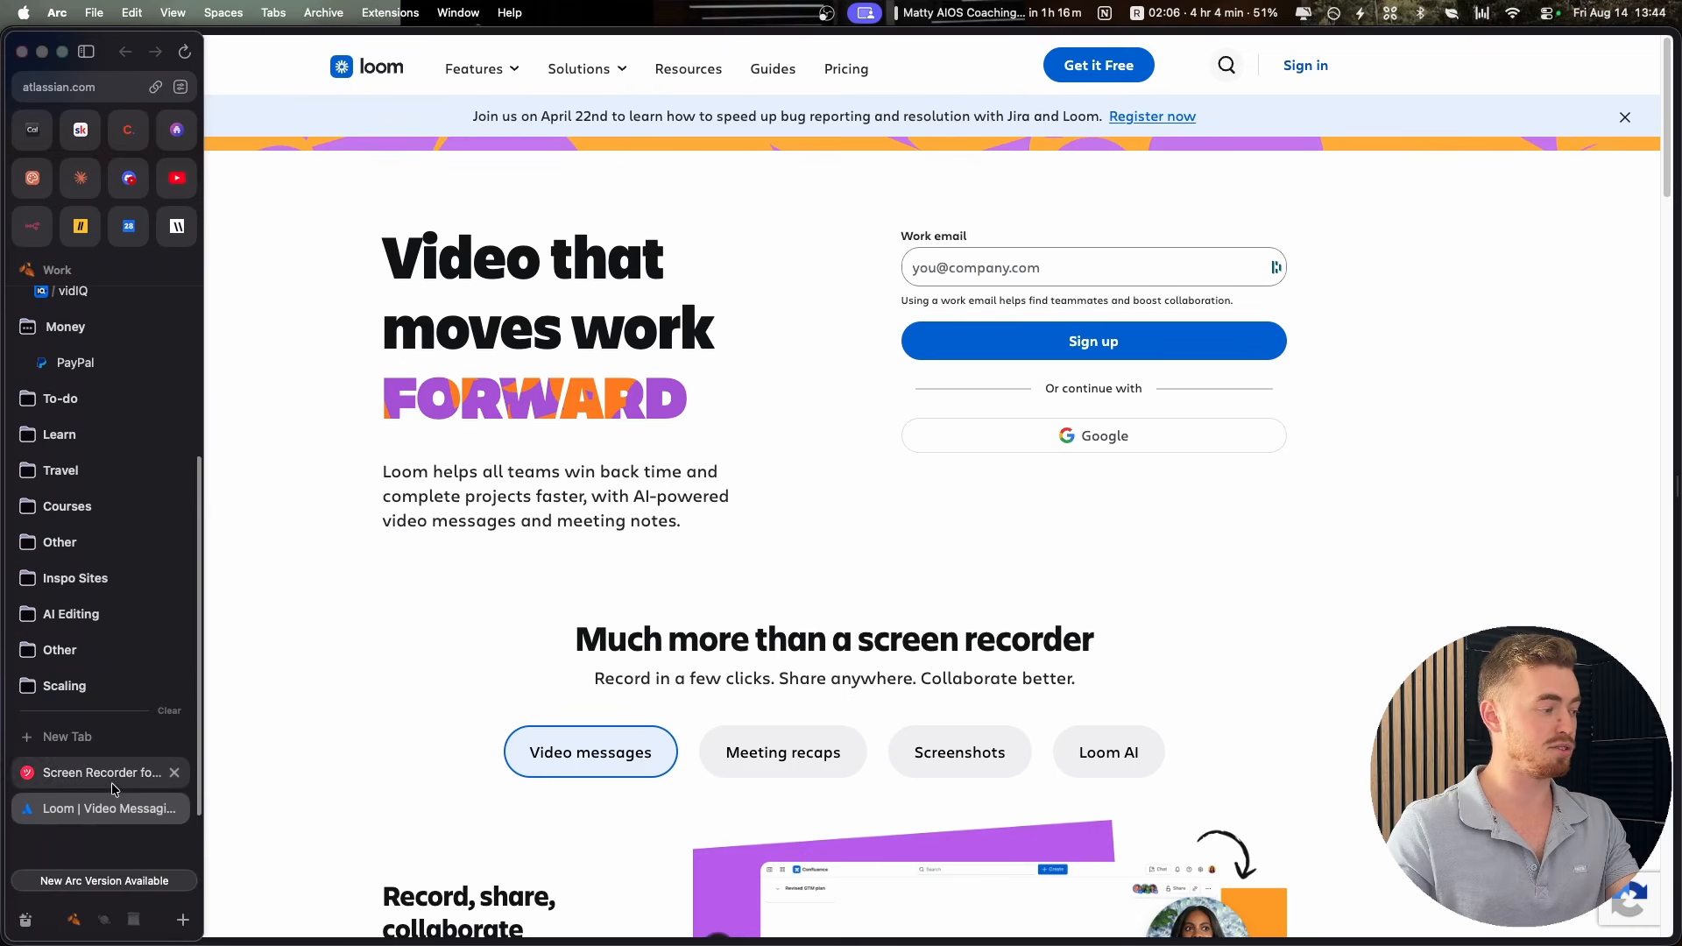
left_click(53, 772)
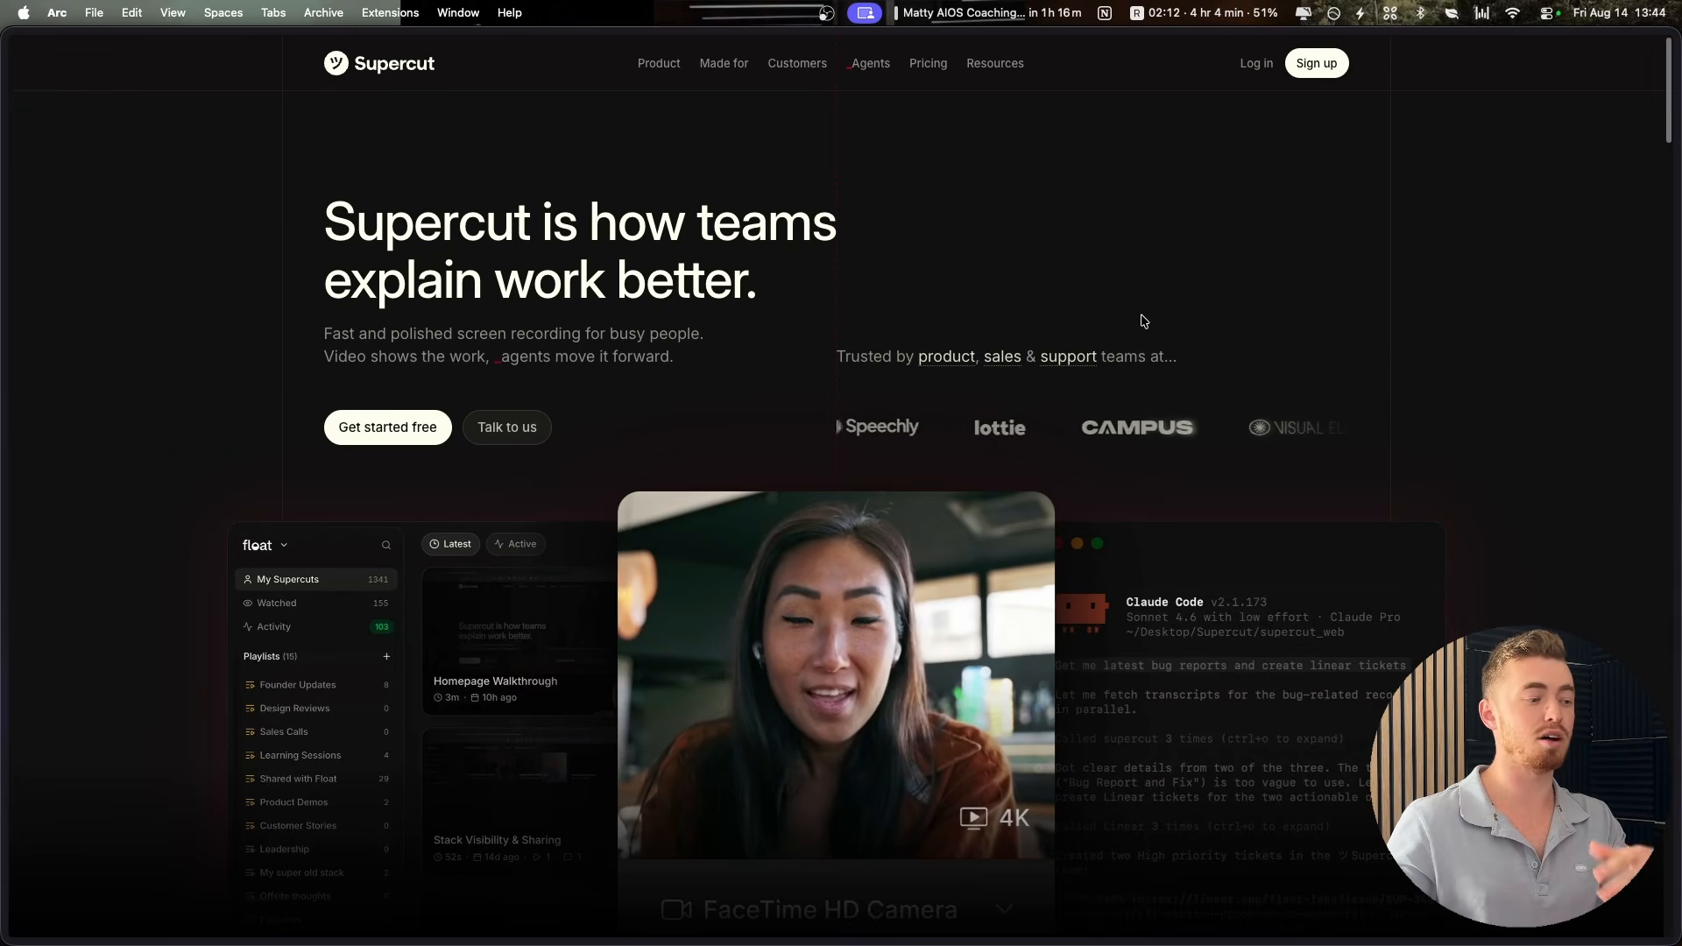
mouse_move(5, 517)
left_click(91, 810)
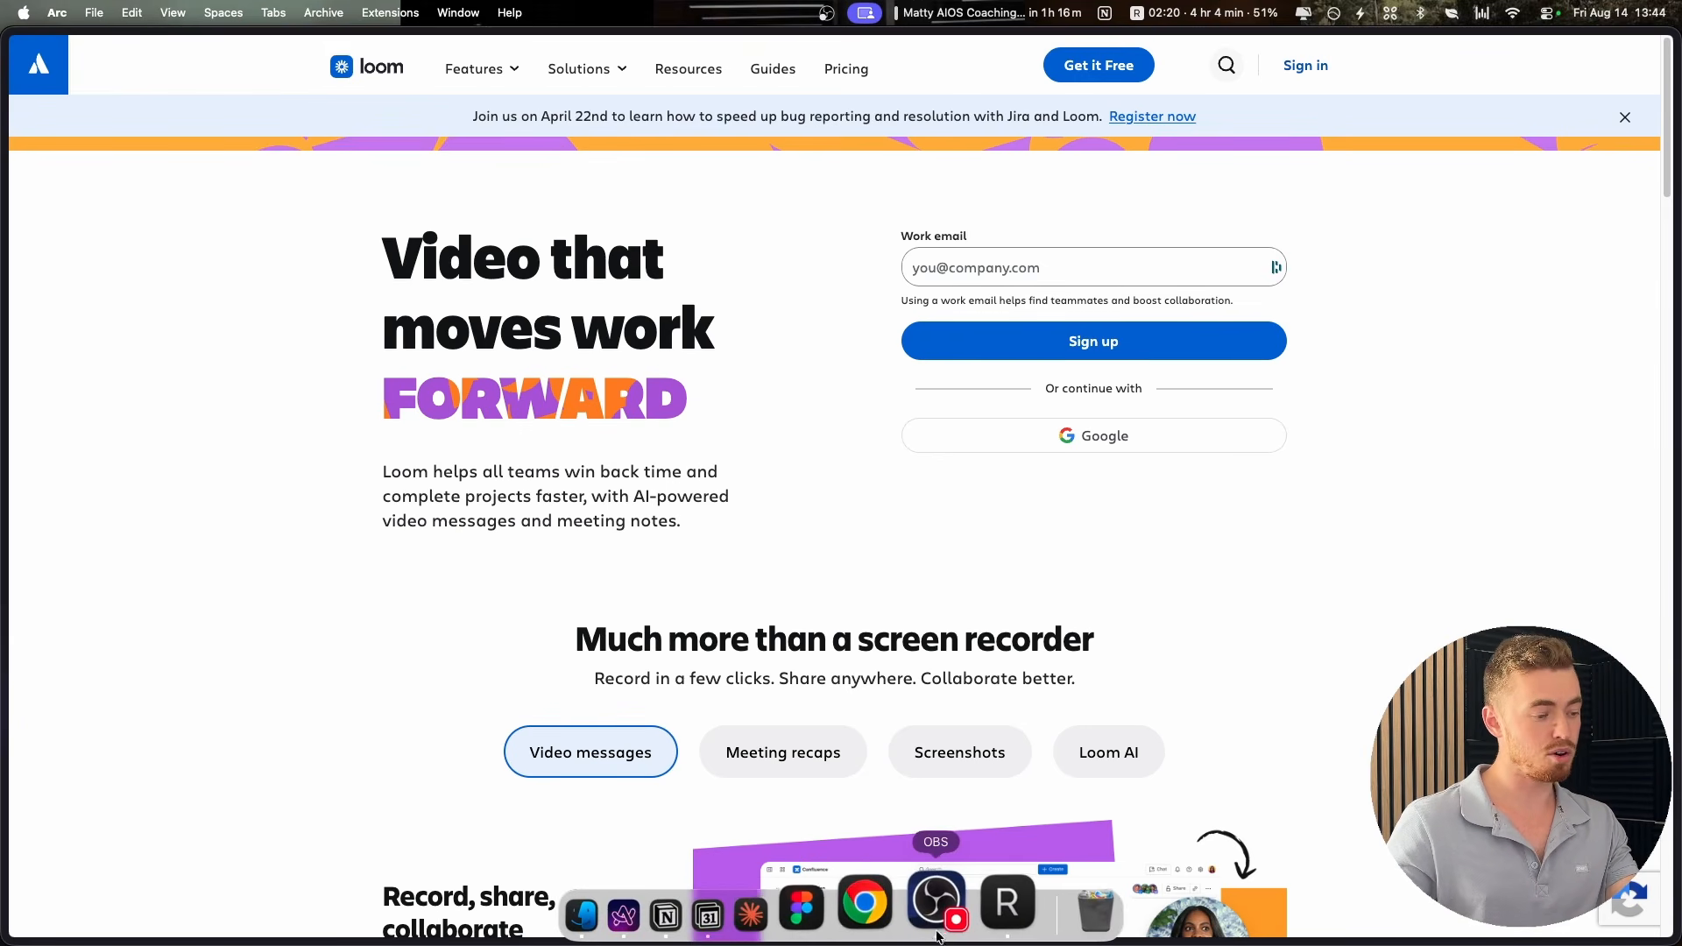
Switch to OBS and look over its Screen Recording scene, sources and audio mixer
left_click(915, 915)
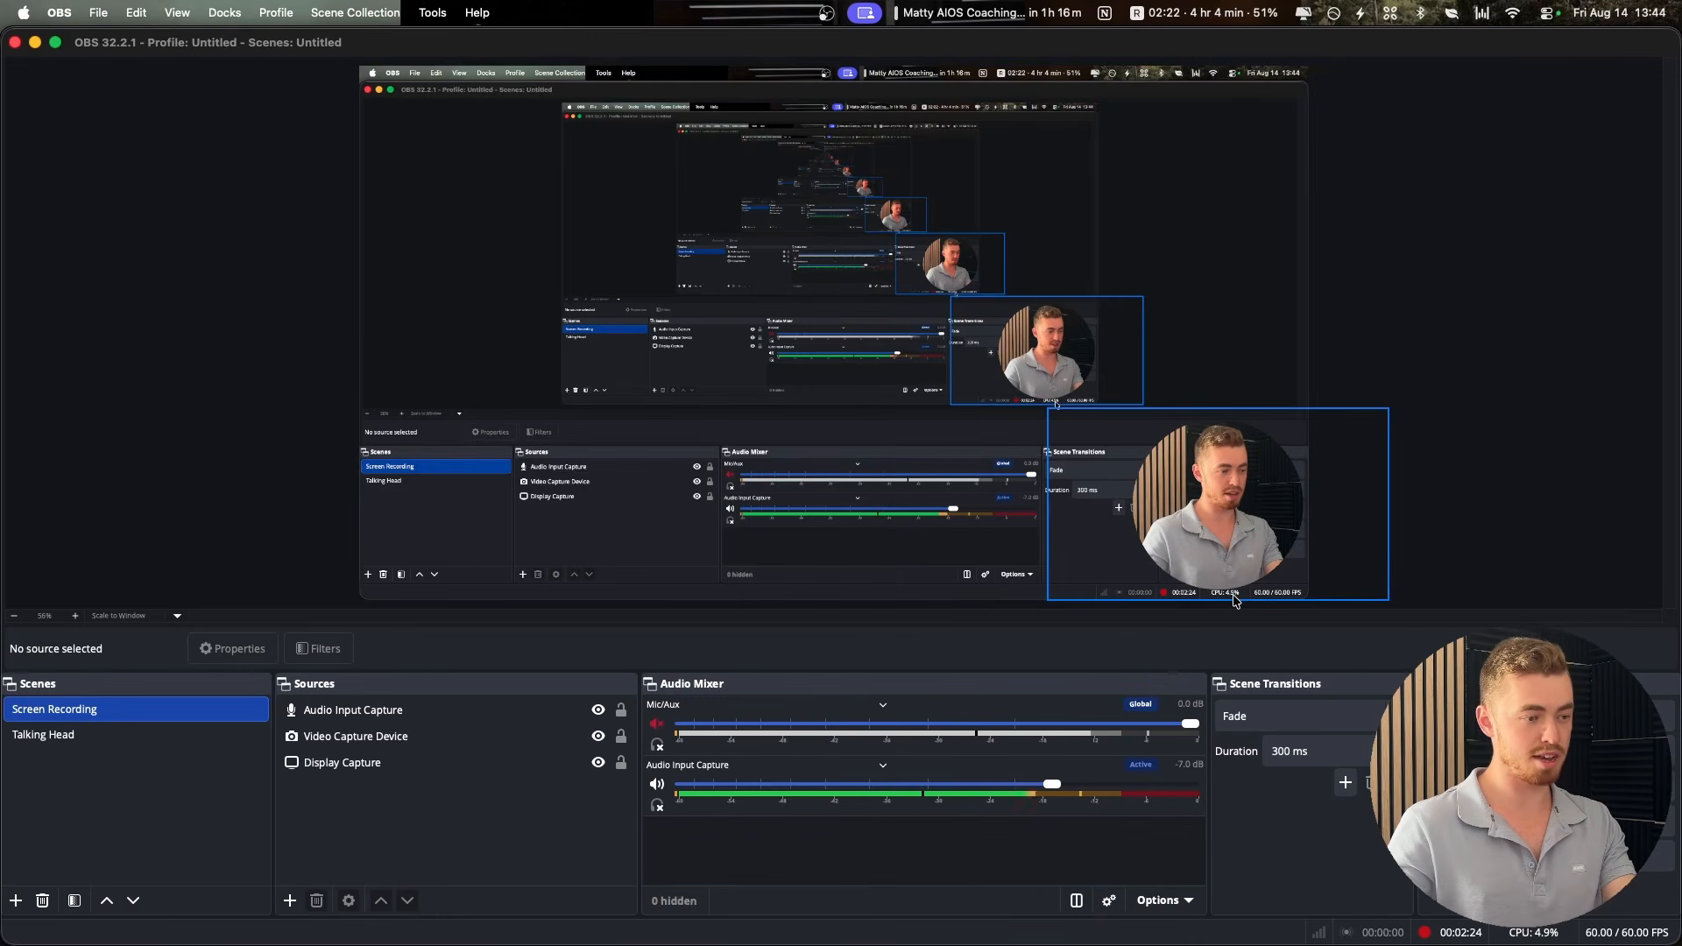
mouse_move(902, 927)
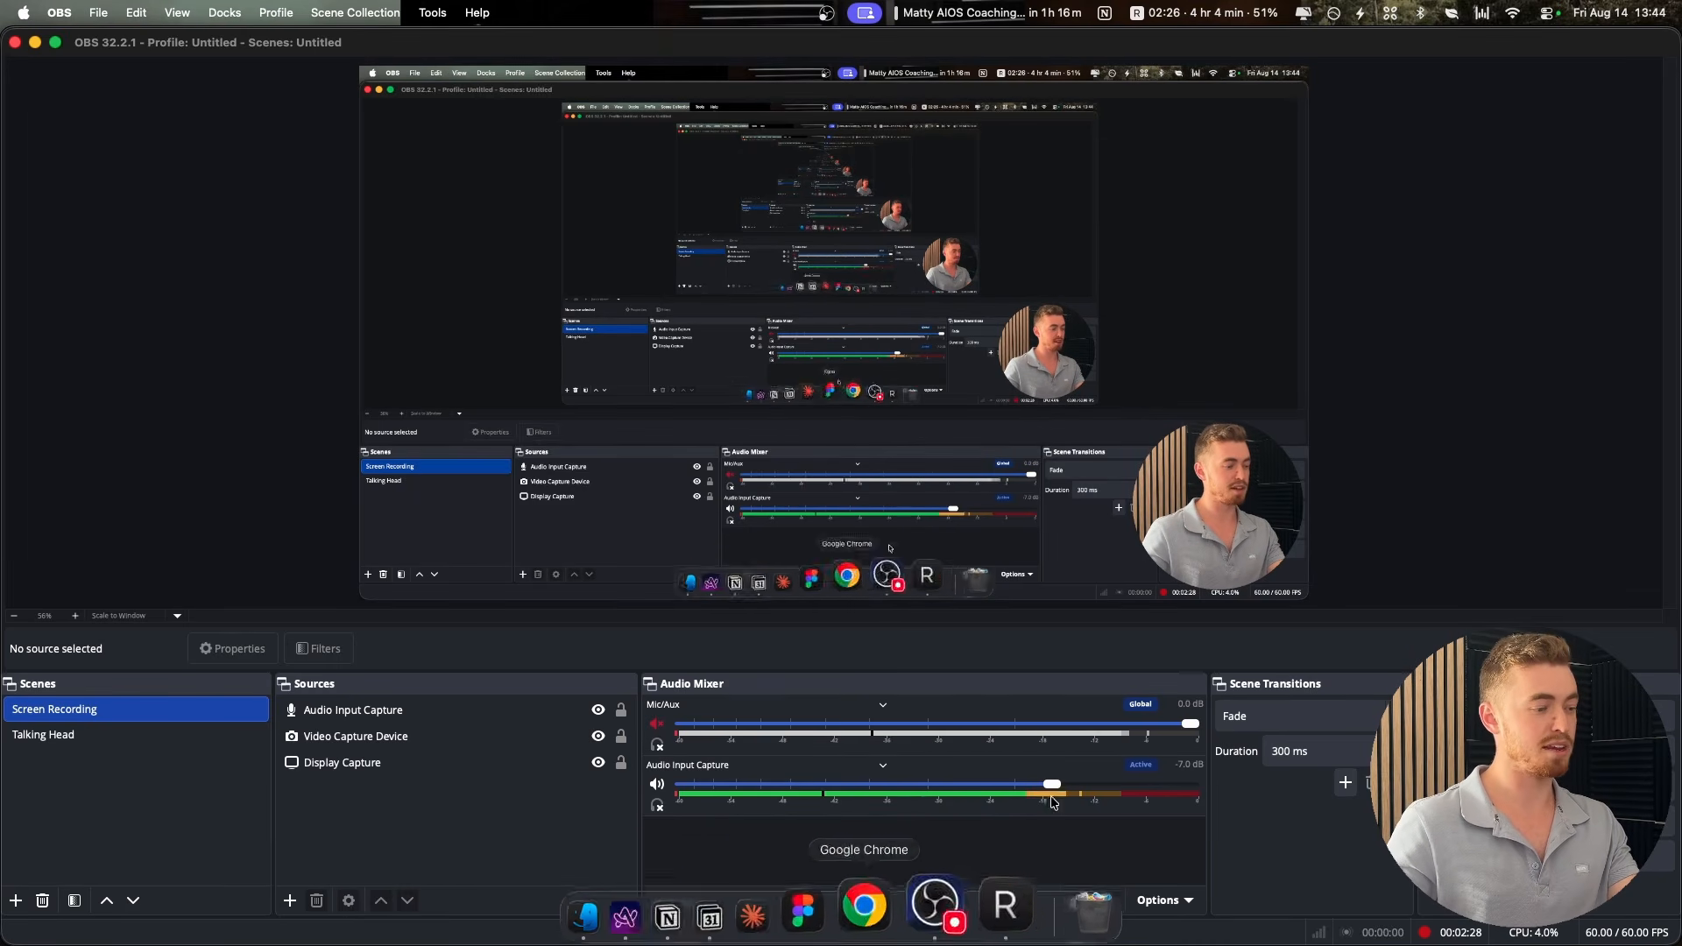
mouse_move(687, 937)
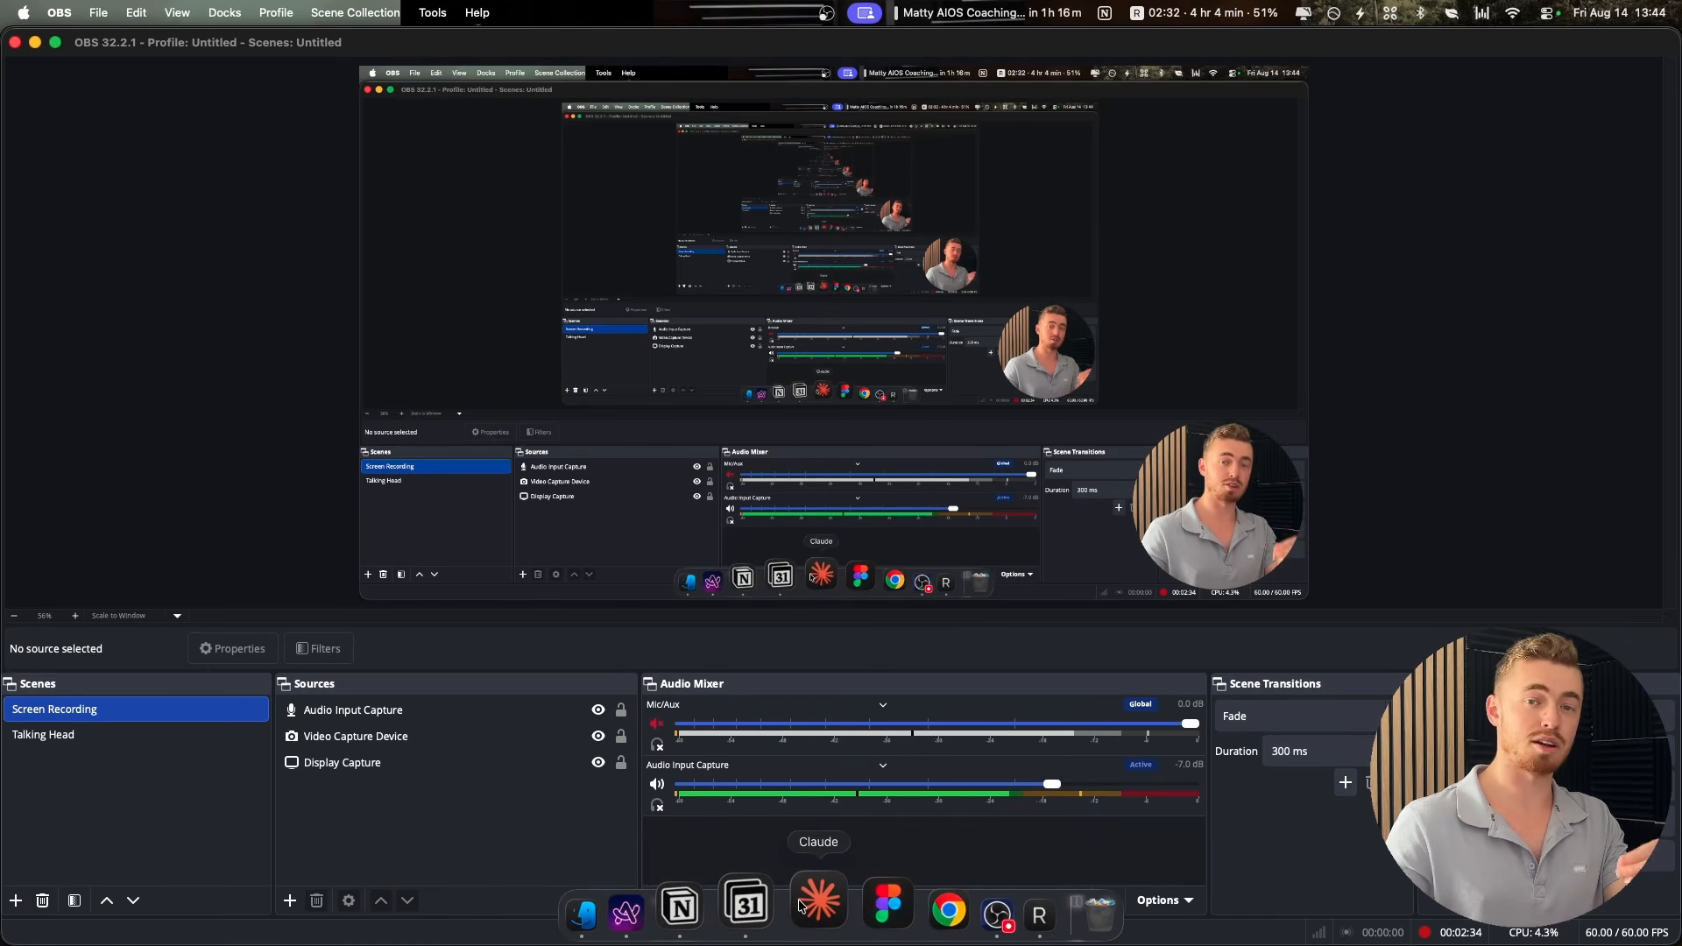
Return to the Arc browser and open Claude
left_click(676, 902)
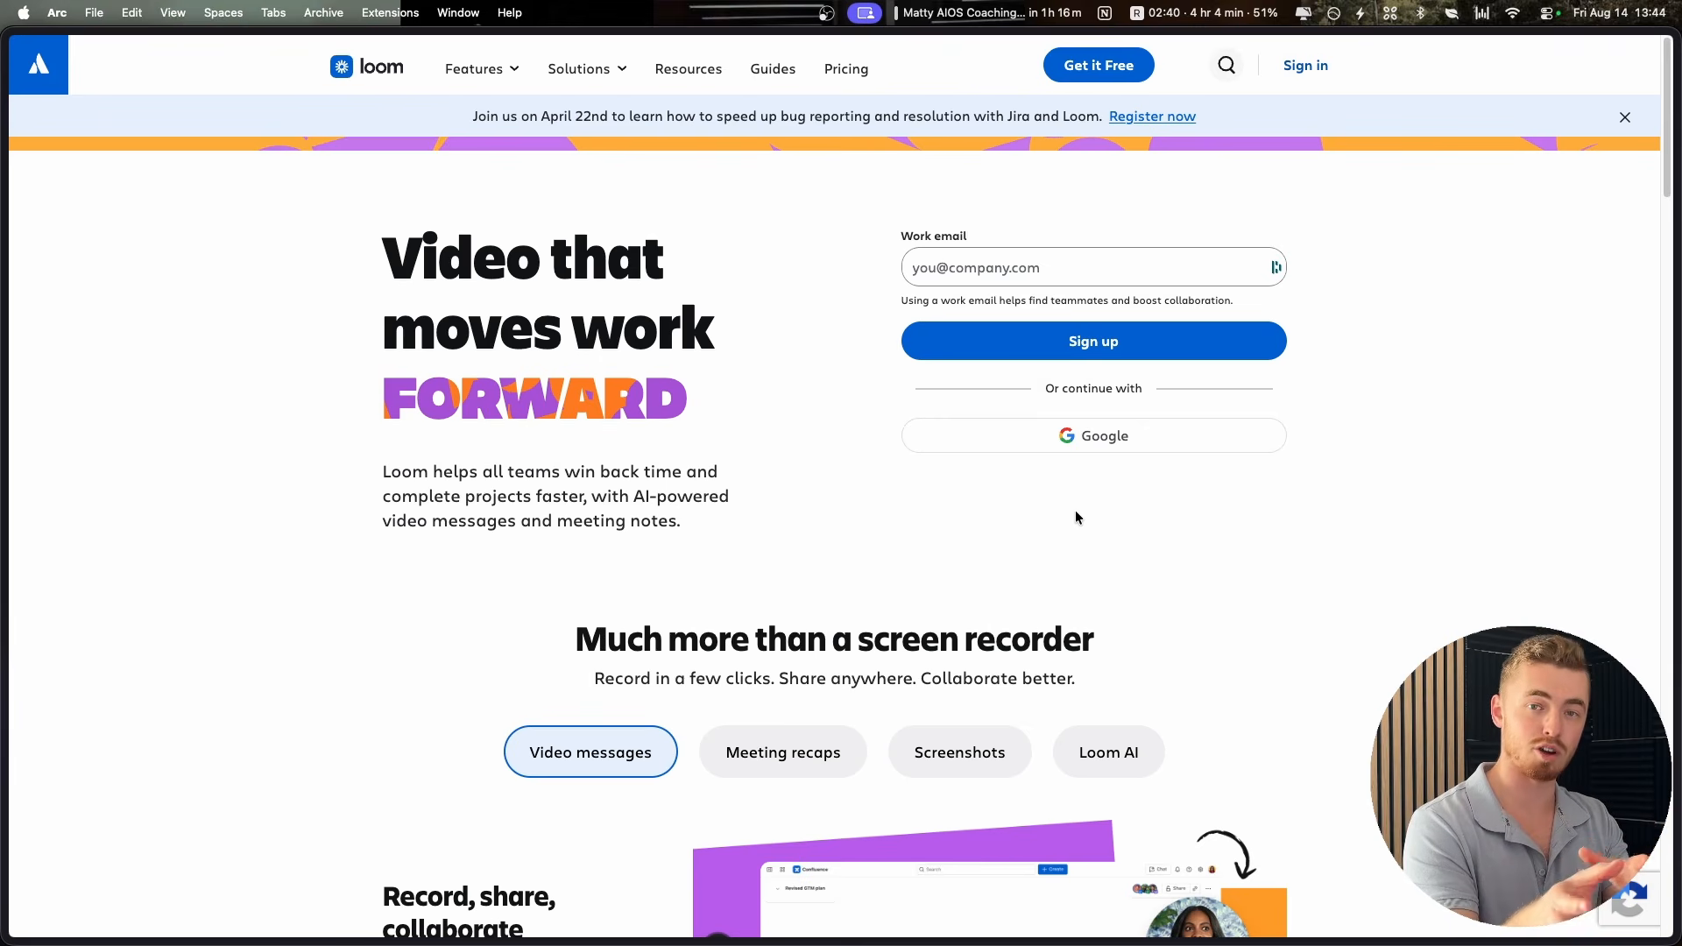
mouse_move(4, 385)
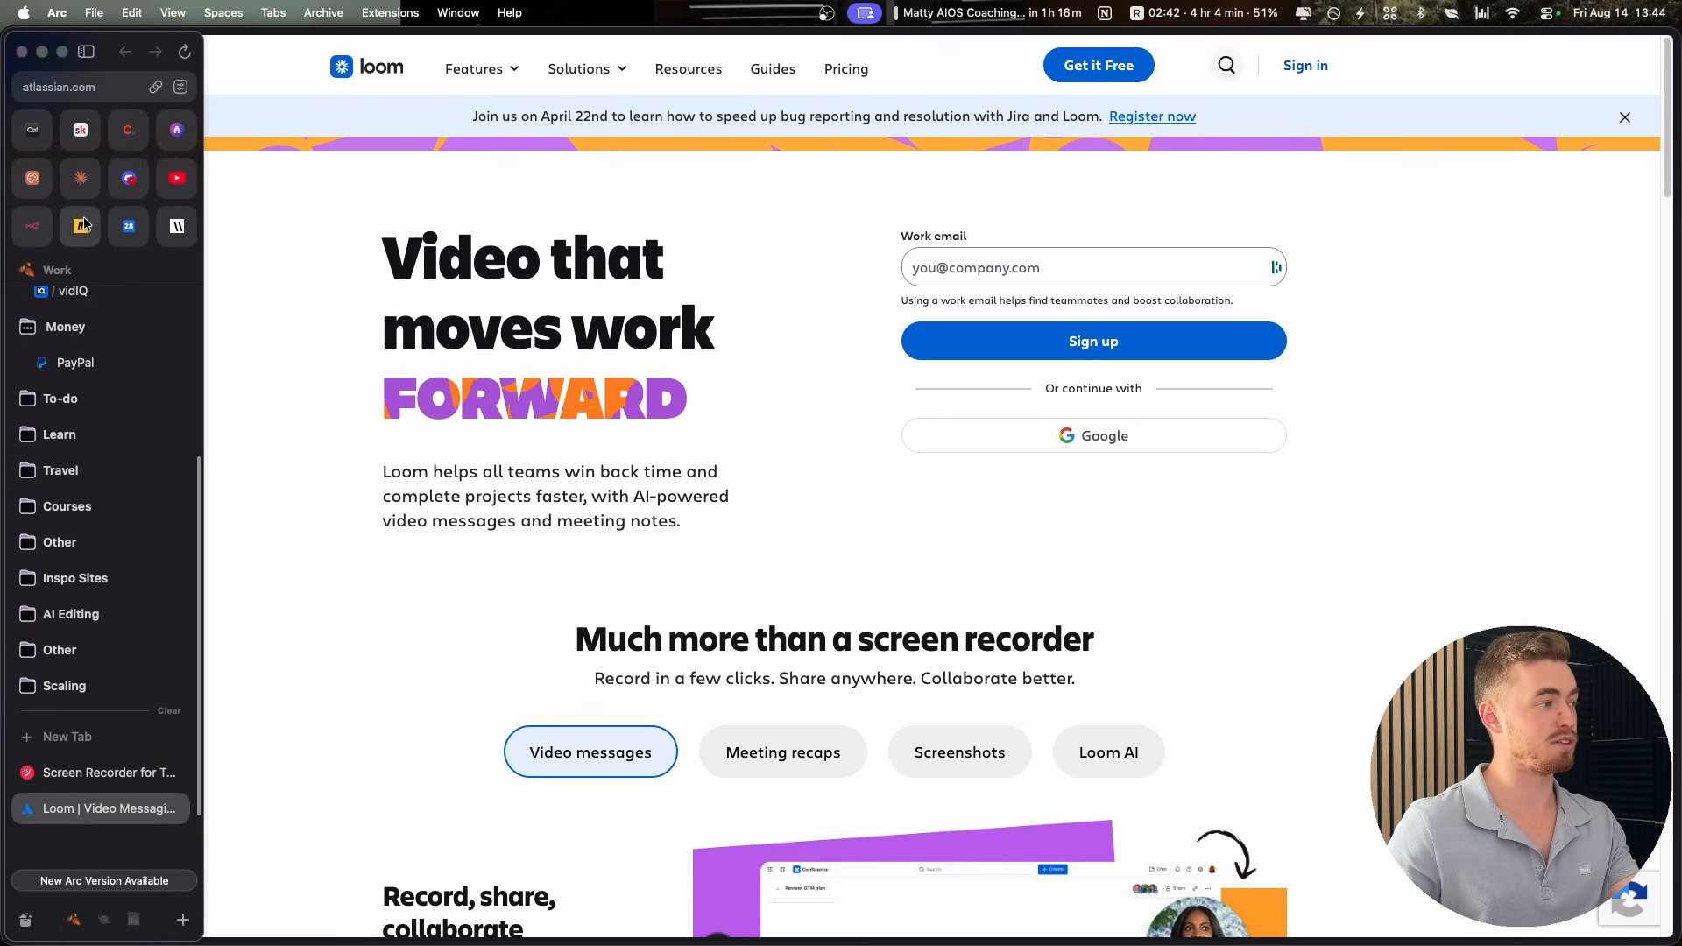
left_click(80, 180)
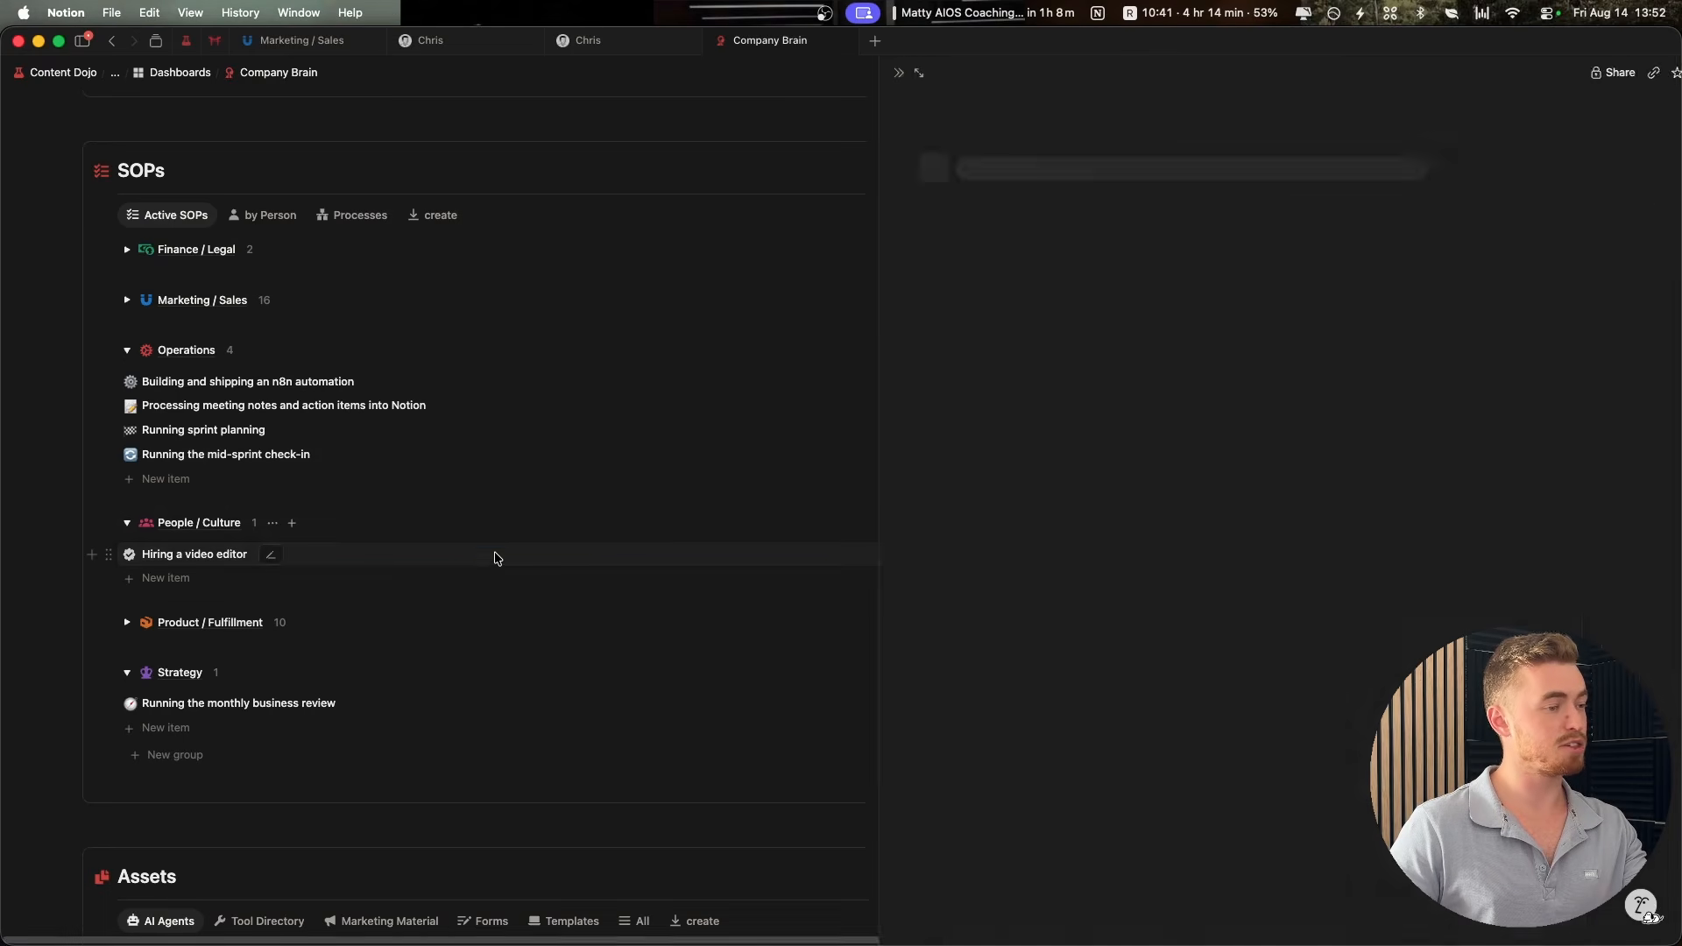
Read through the "Hiring a video editor" SOP, from its embedded recording and Purpose to the numbered steps and Summary
scroll(1161, 383, "down", 3)
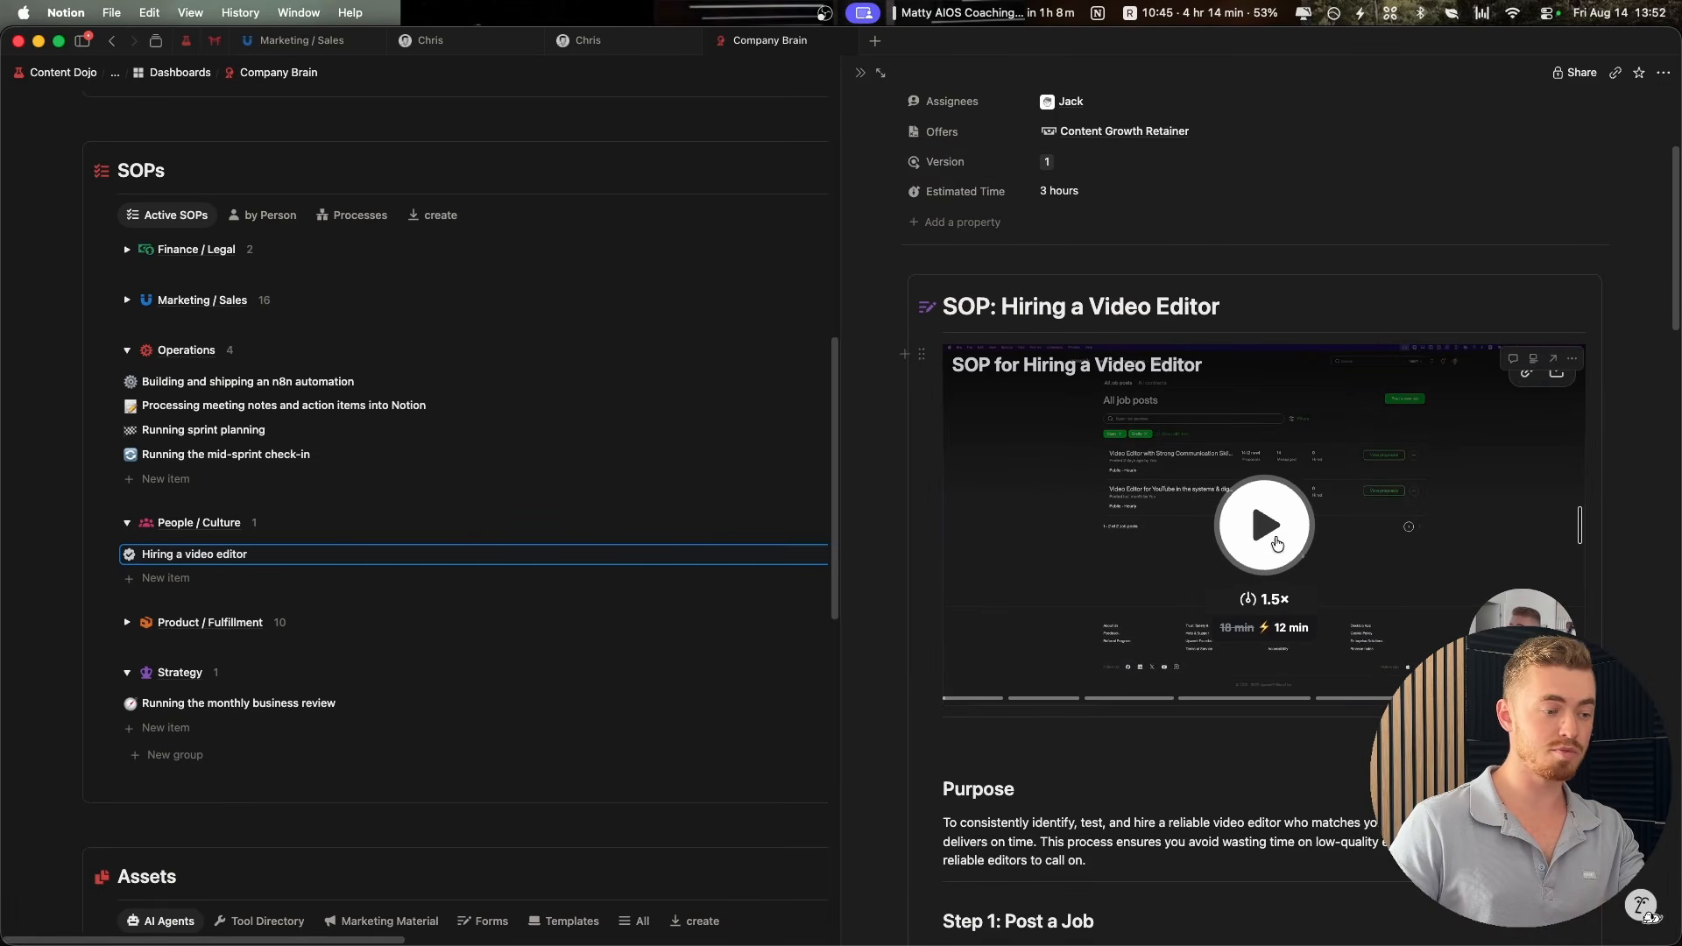
scroll(1456, 447, "down", 2)
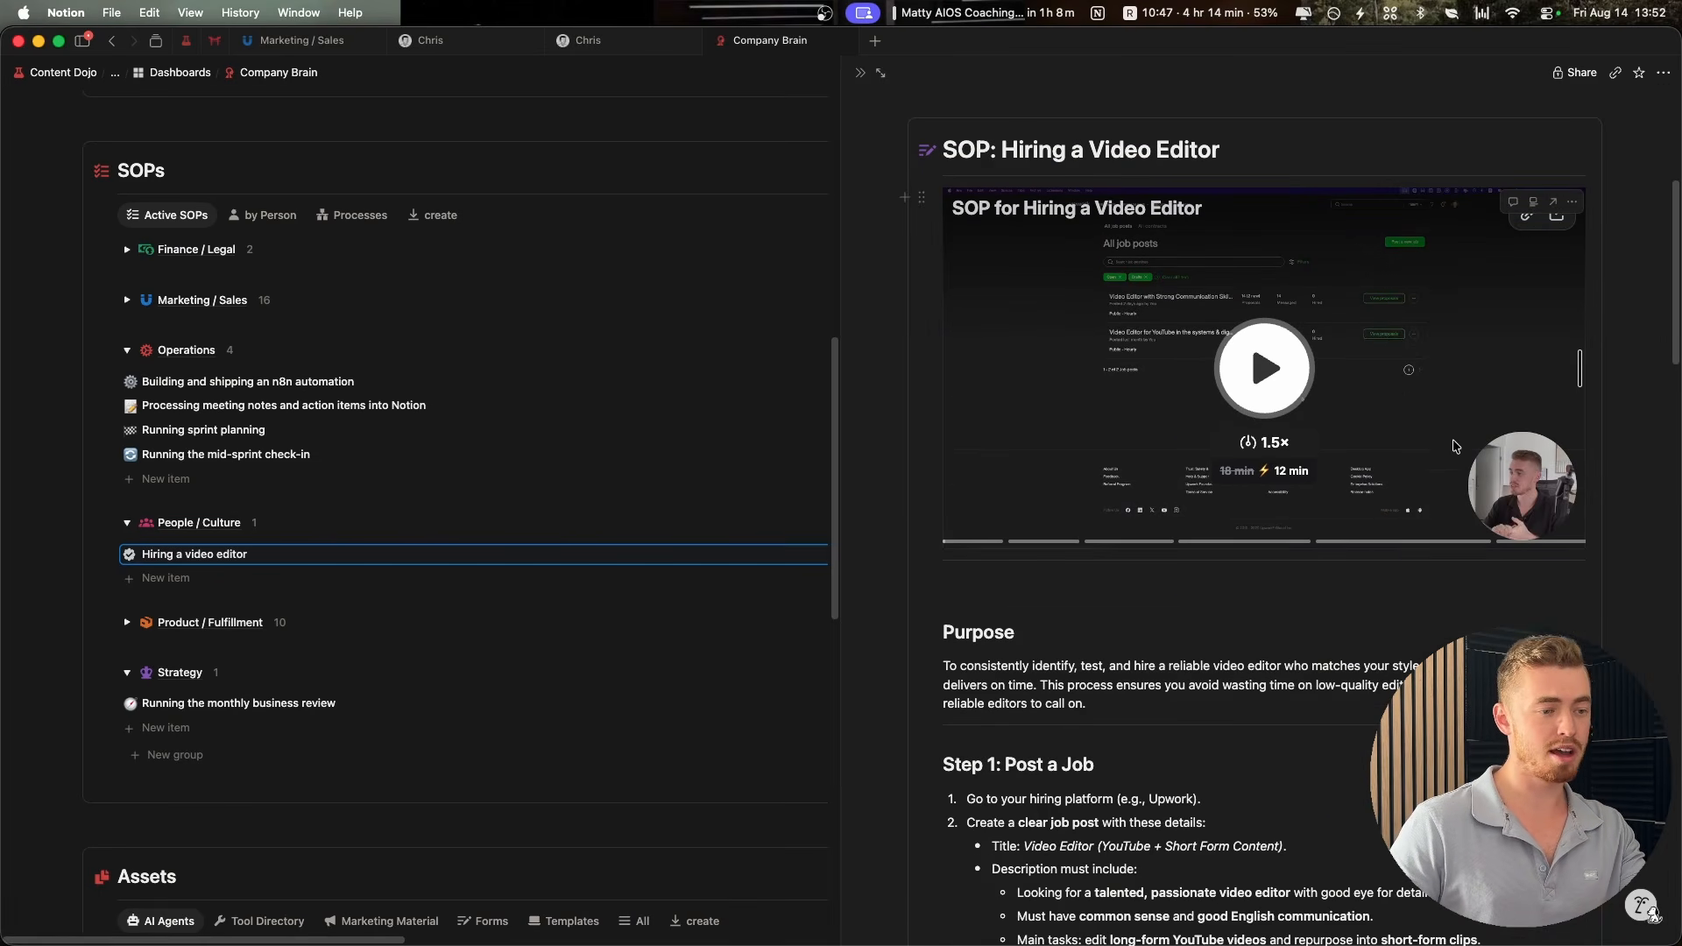
scroll(1129, 434, "down", 3)
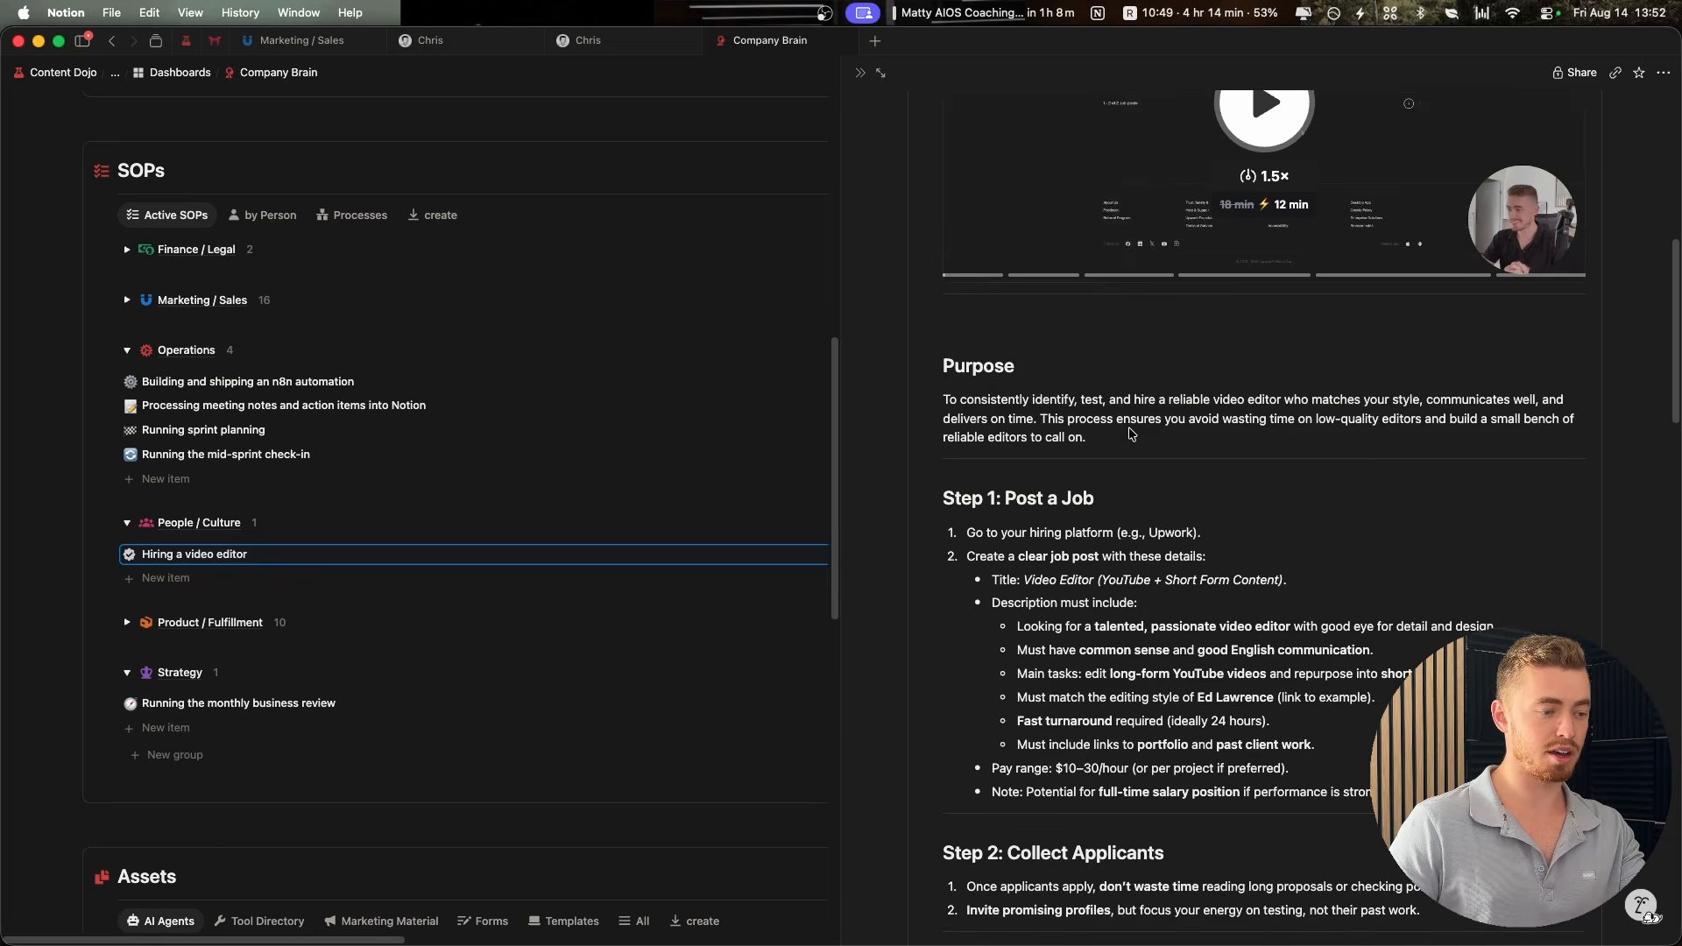
scroll(1130, 433, "down", 15)
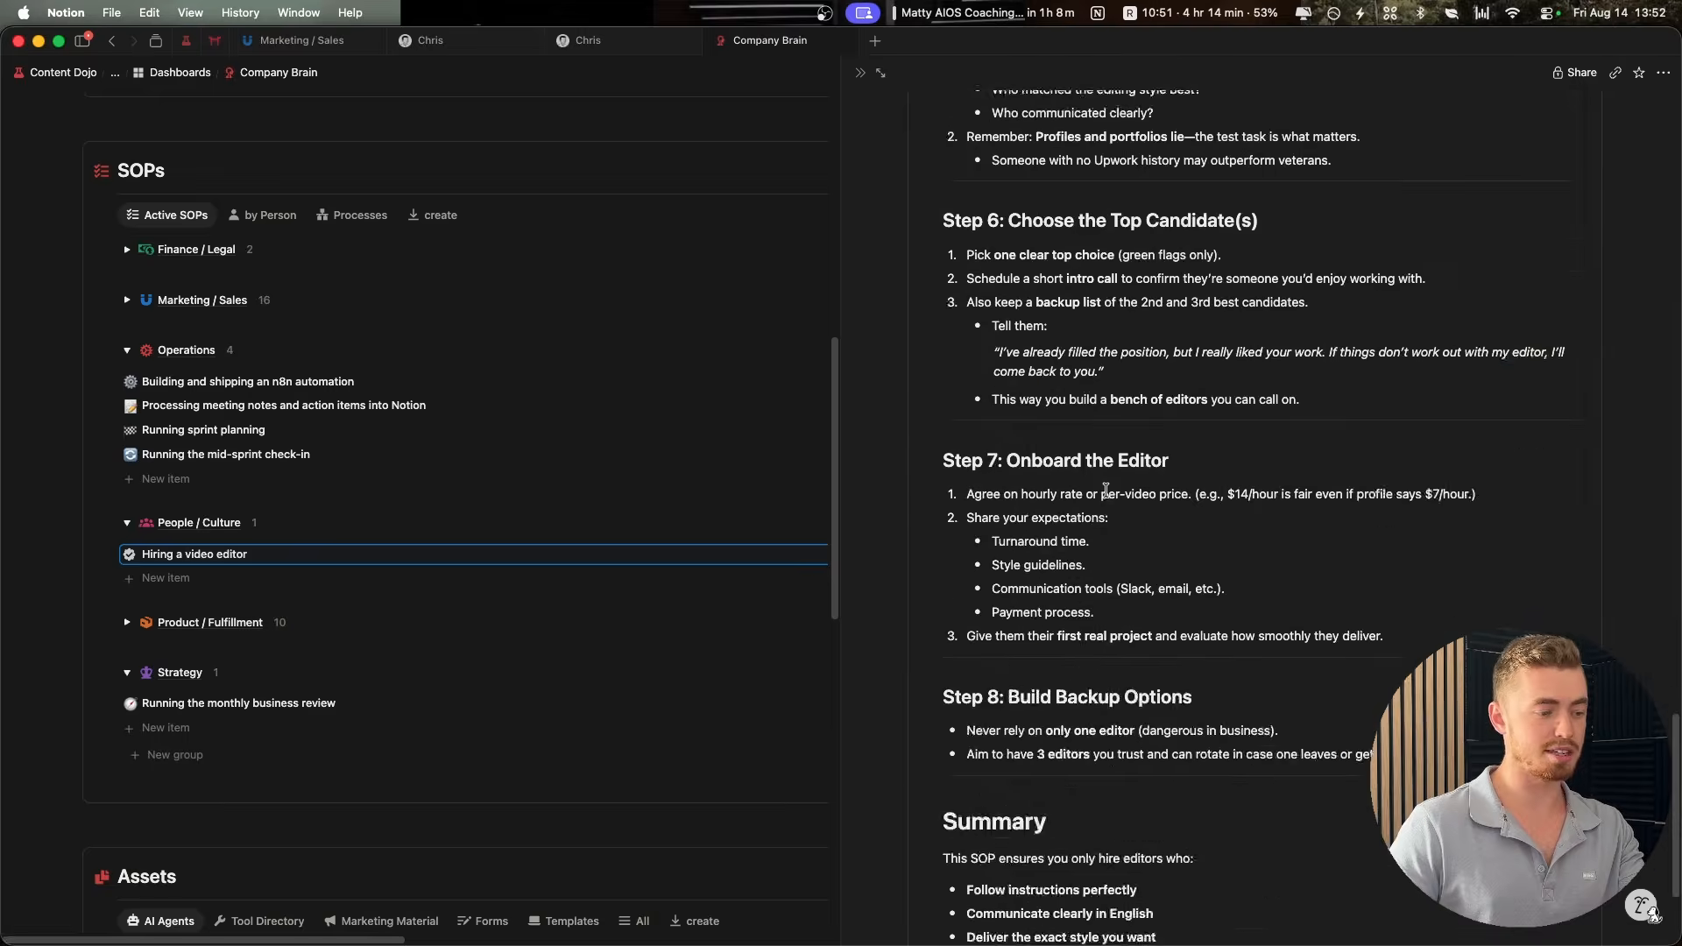
scroll(1106, 489, "down", 3)
scroll(1290, 538, "up", 20)
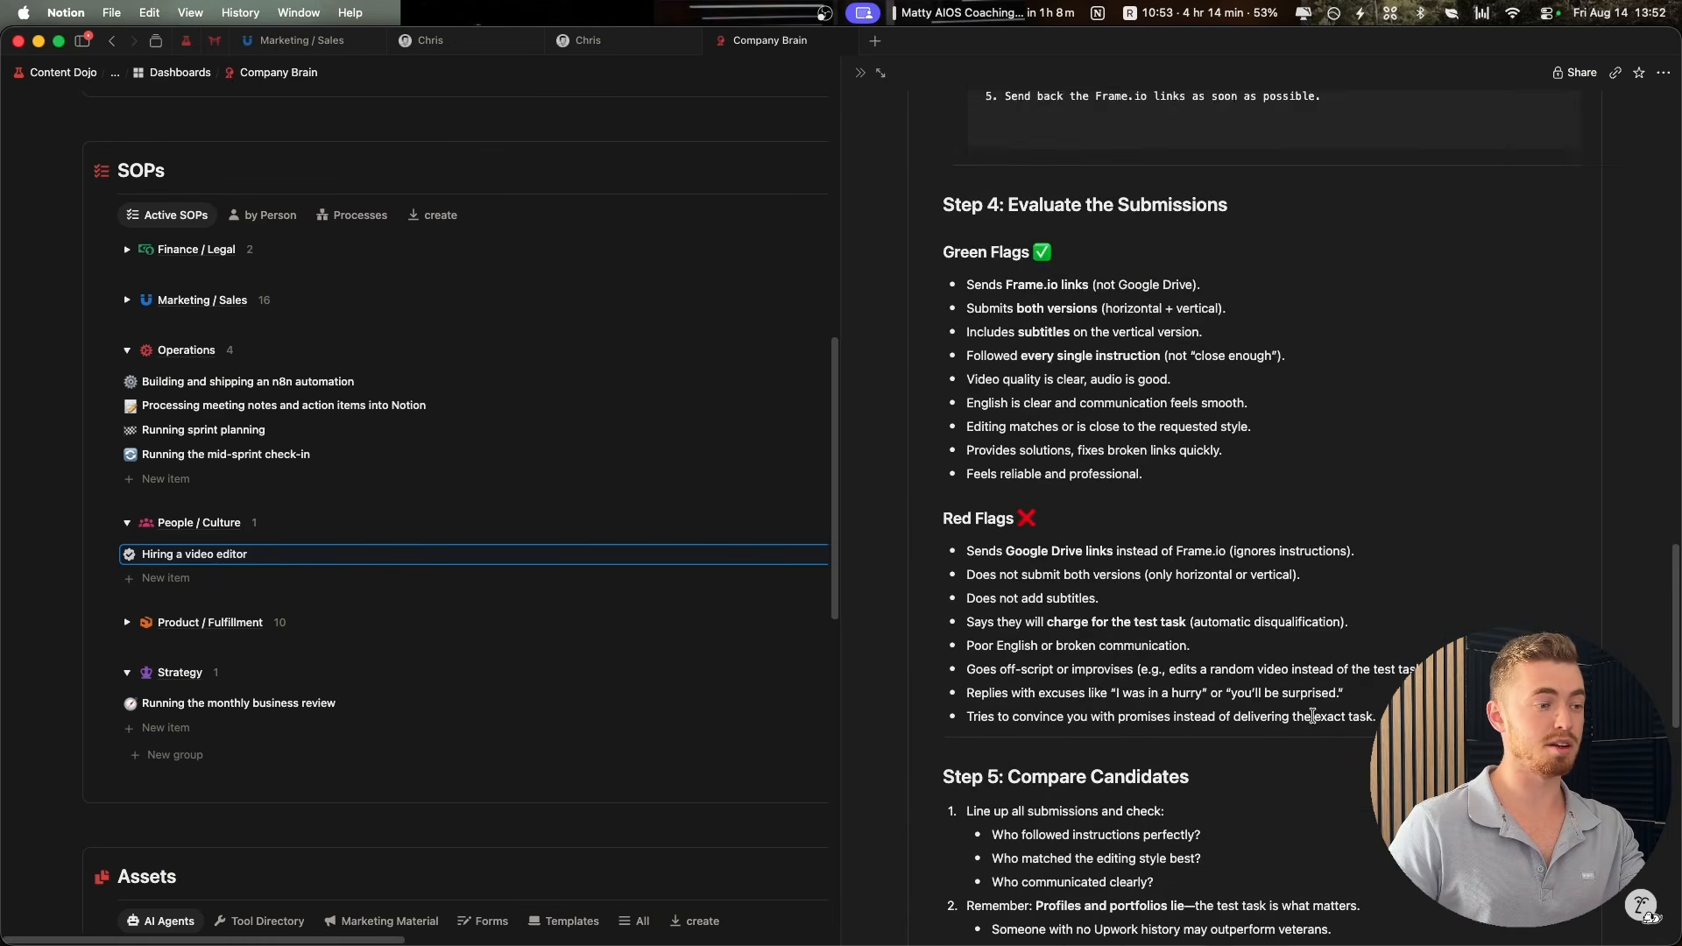
scroll(1290, 537, "down", 3)
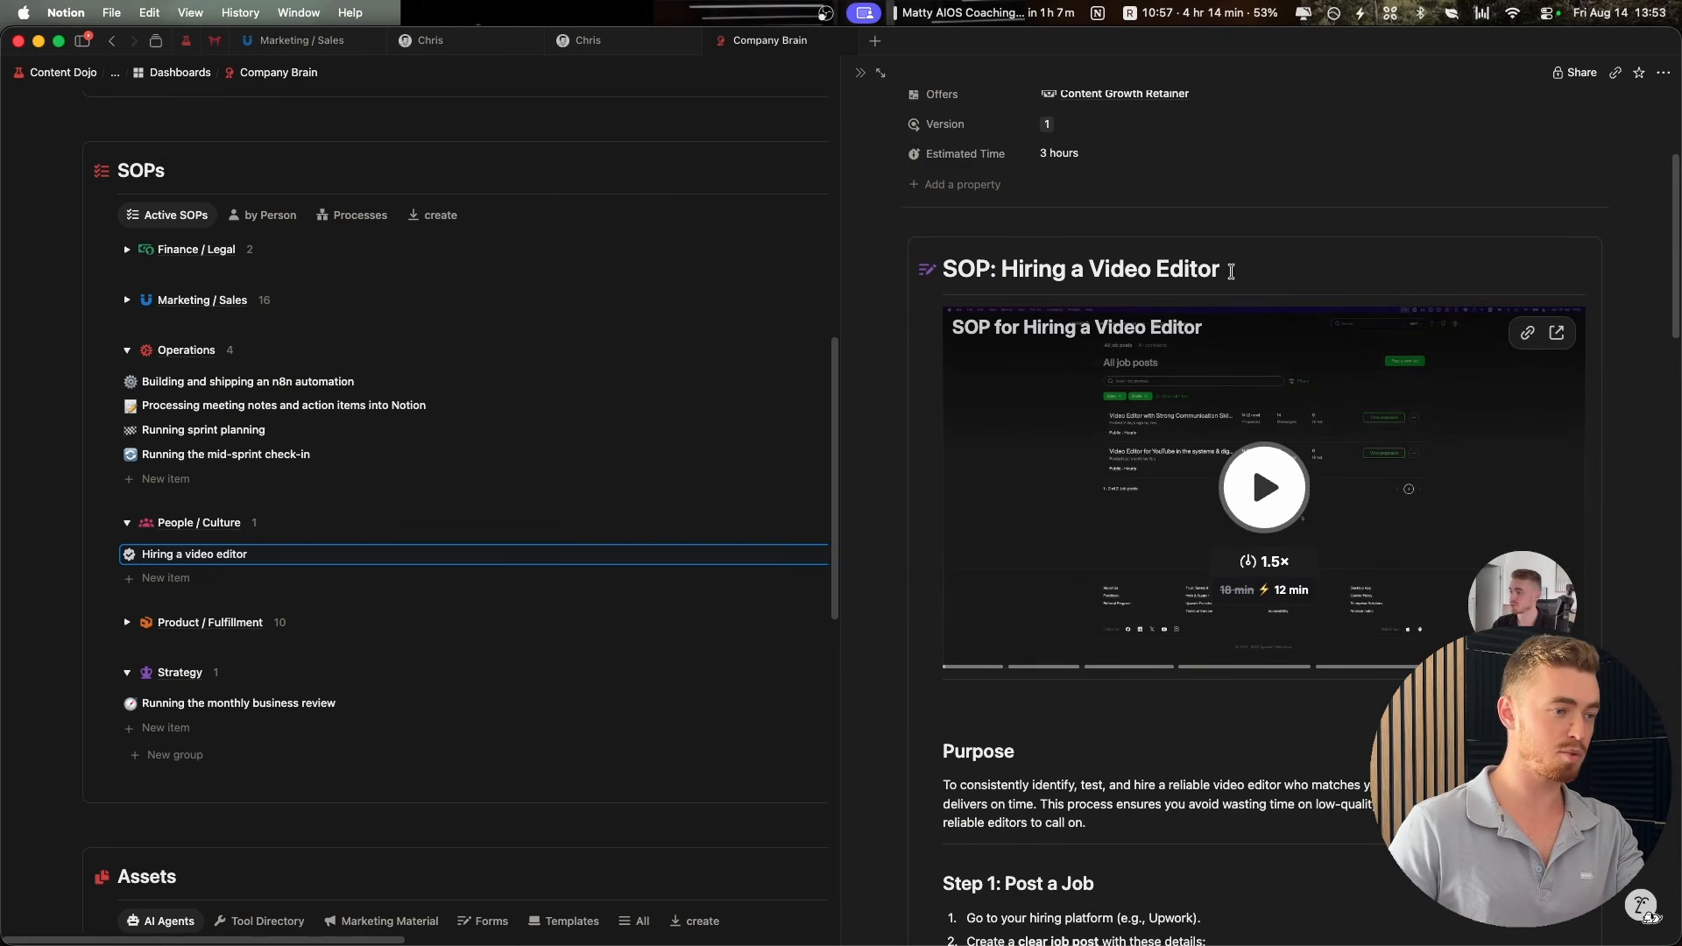
Examine how the hiring SOP combines its title, properties, embedded walkthrough video and written instructions
left_click_drag(1227, 271, 1001, 268)
left_click(1001, 267)
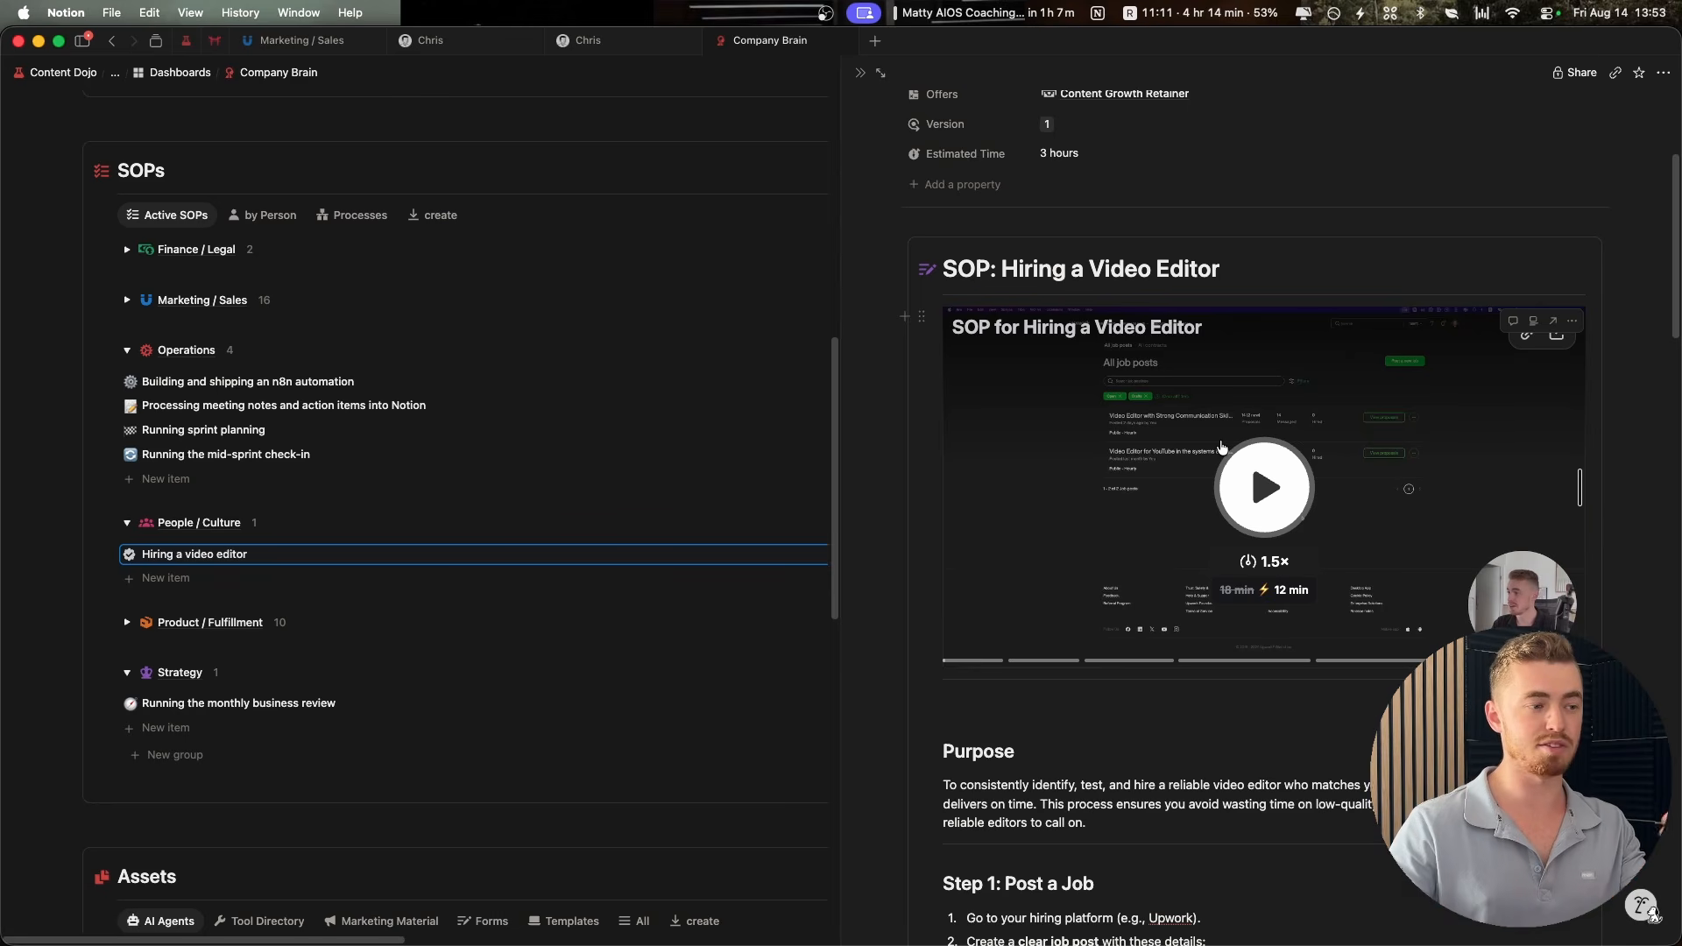
scroll(1082, 489, "down", 5)
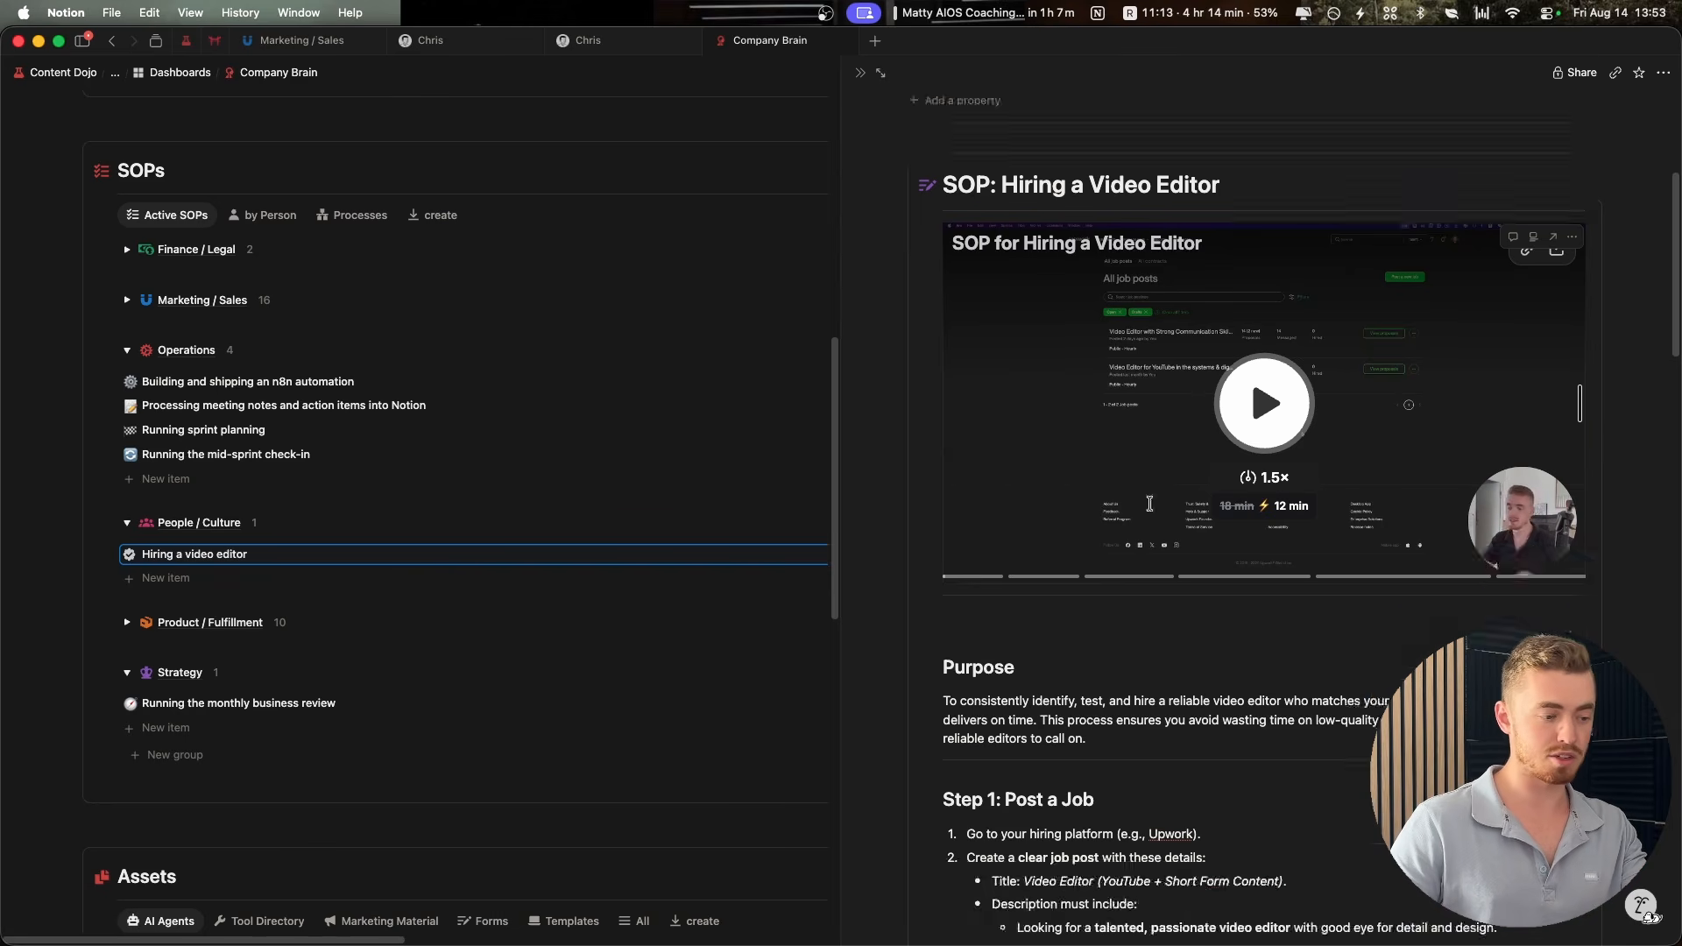
scroll(1156, 387, "down", 3)
scroll(1147, 438, "up", 9)
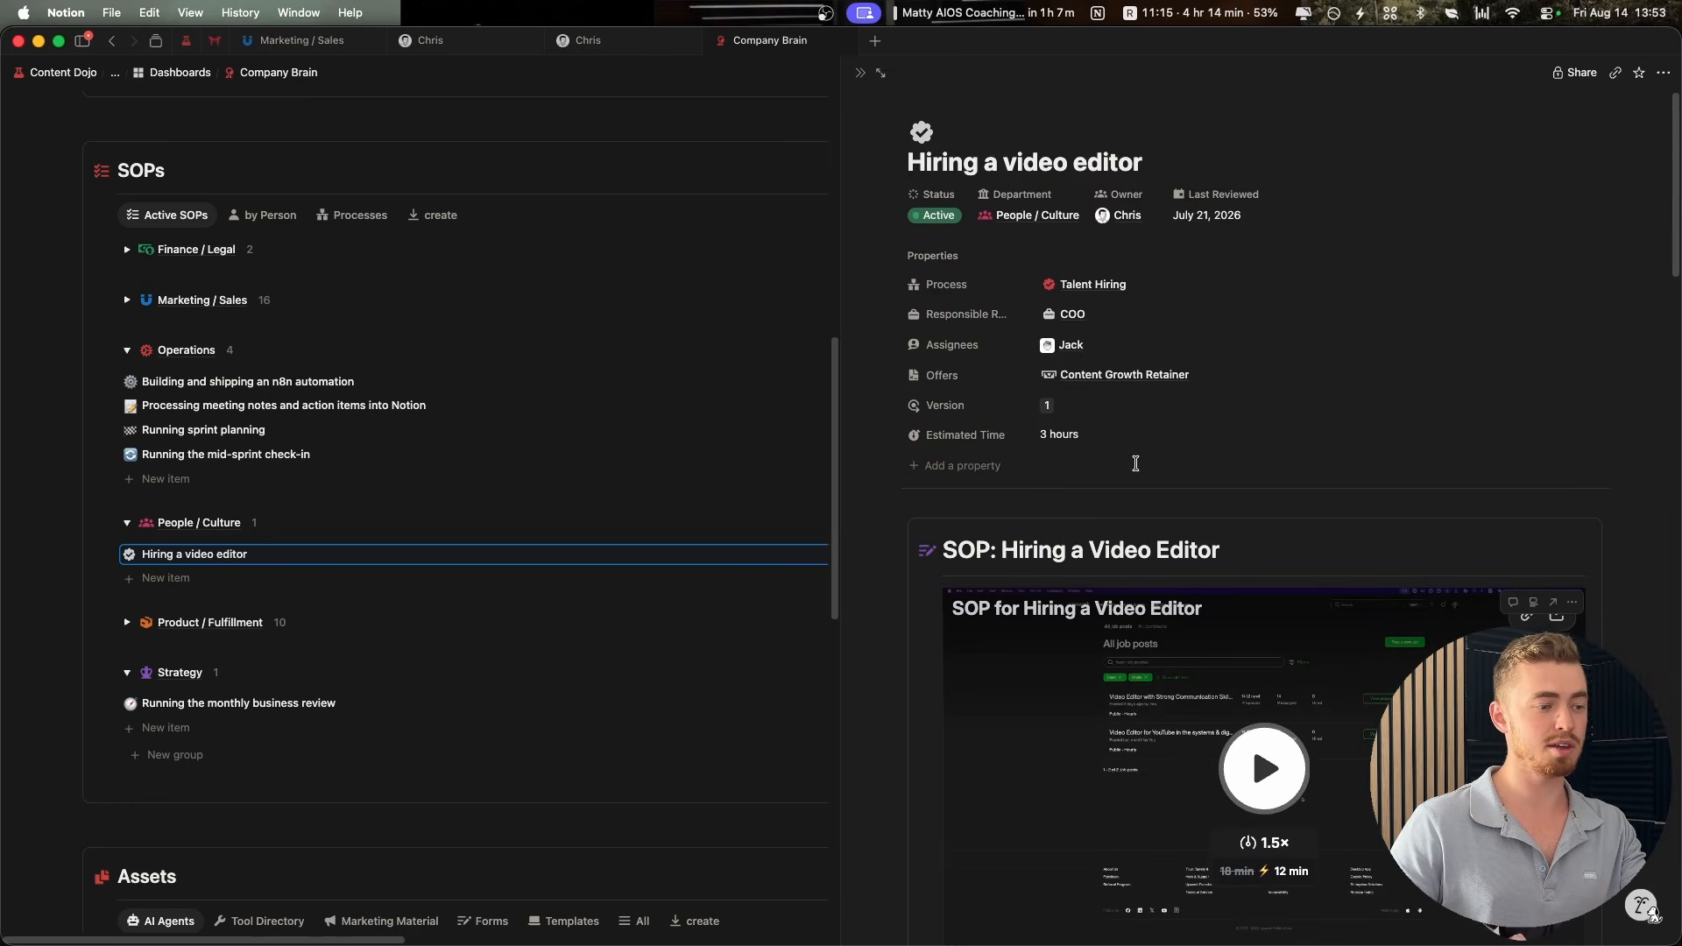
scroll(1141, 468, "down", 3)
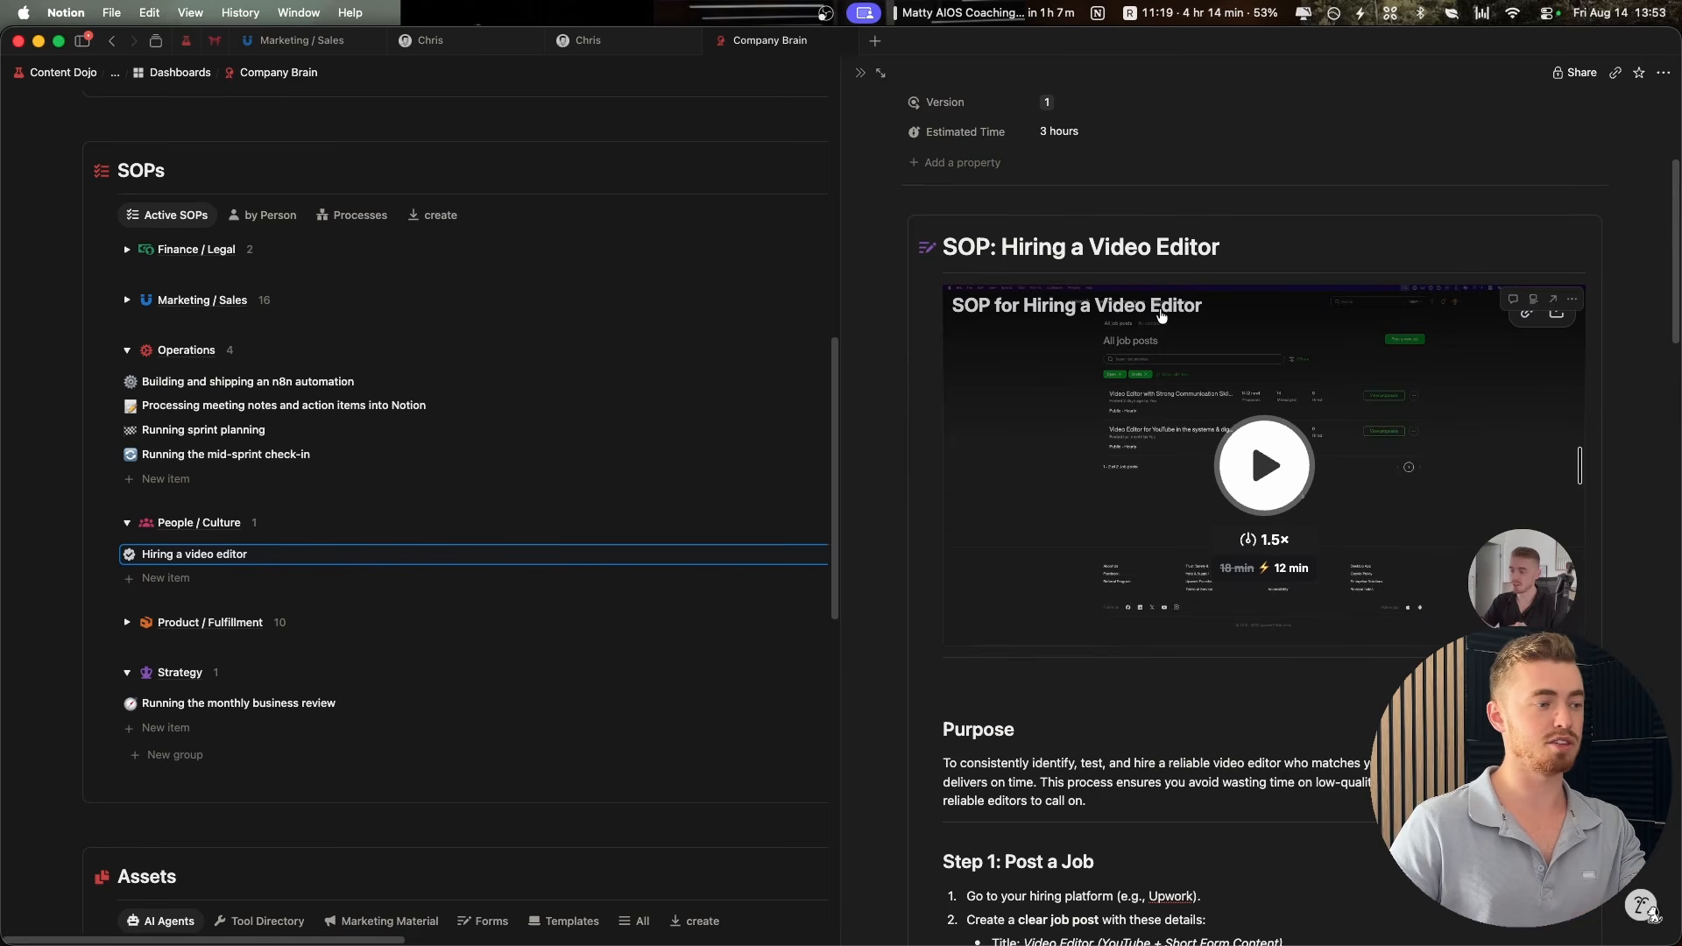
scroll(1161, 315, "down", 1)
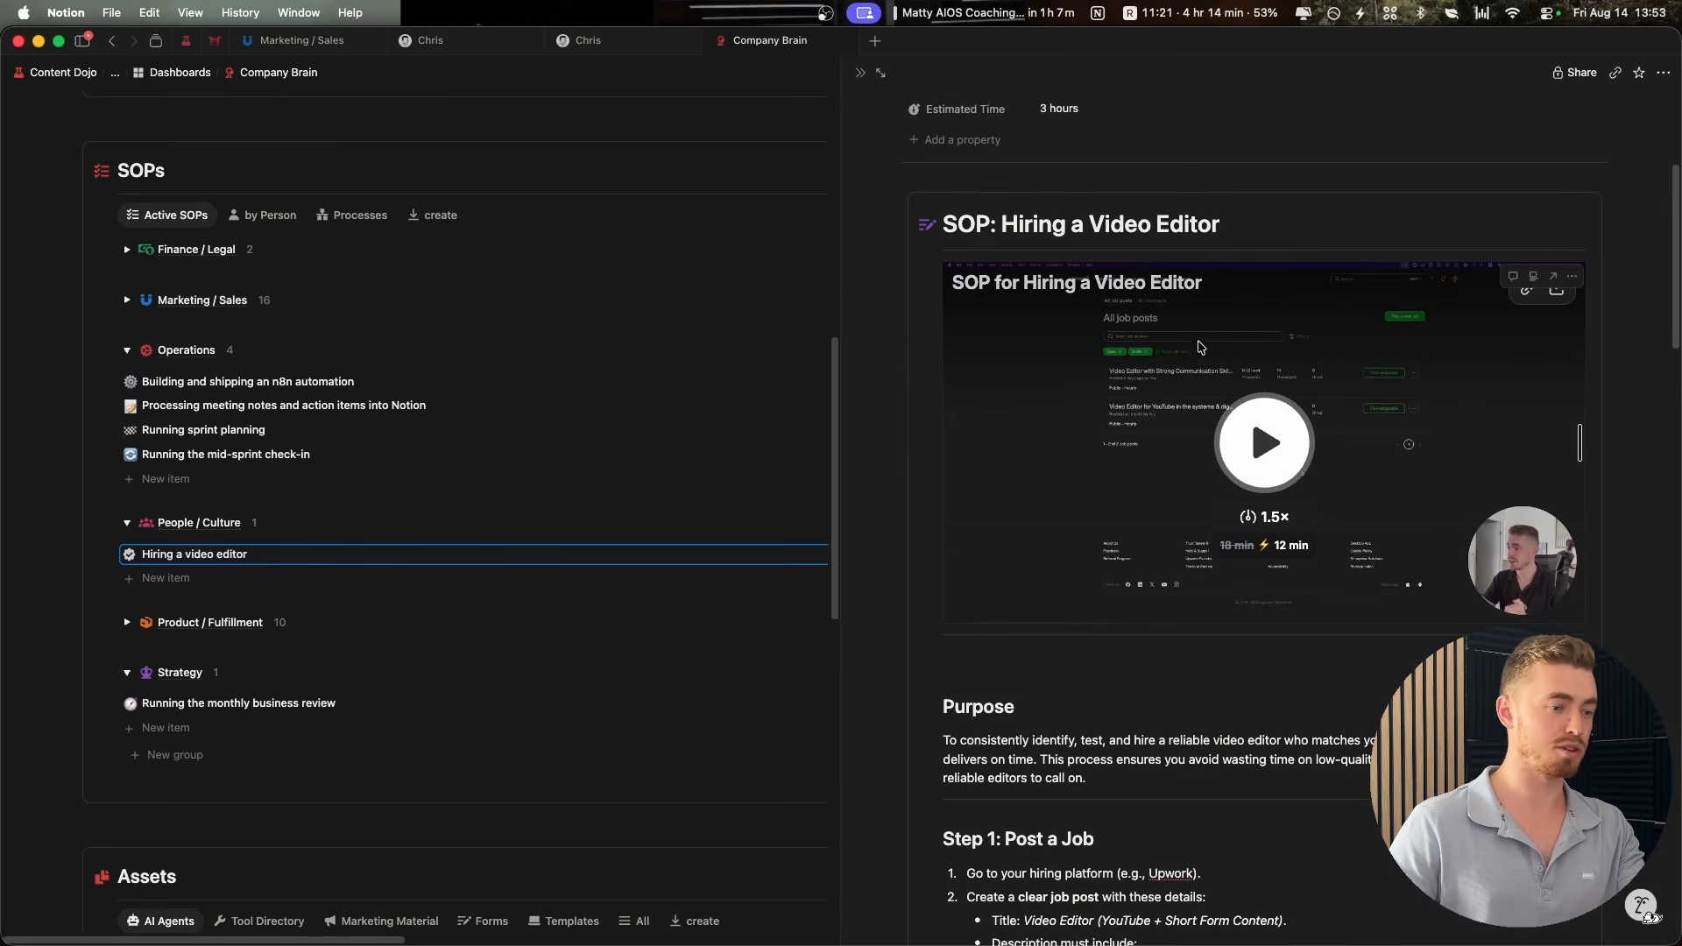
scroll(1328, 485, "down", 7)
scroll(1328, 486, "up", 10)
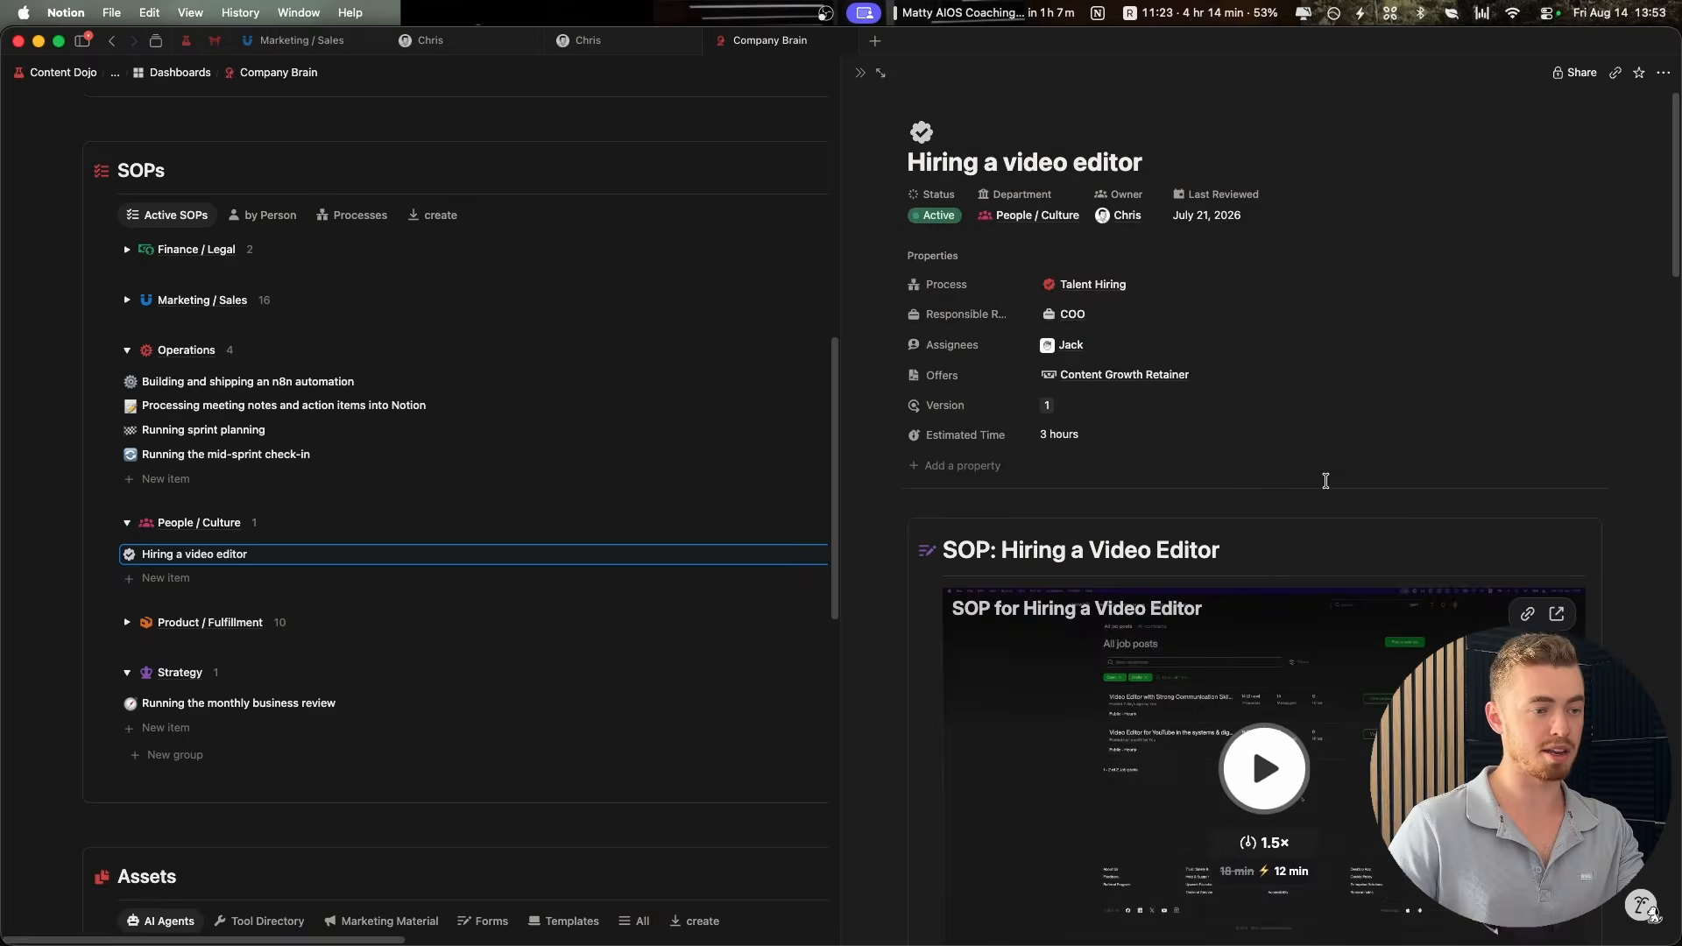
scroll(1326, 482, "down", 3)
scroll(1297, 446, "up", 5)
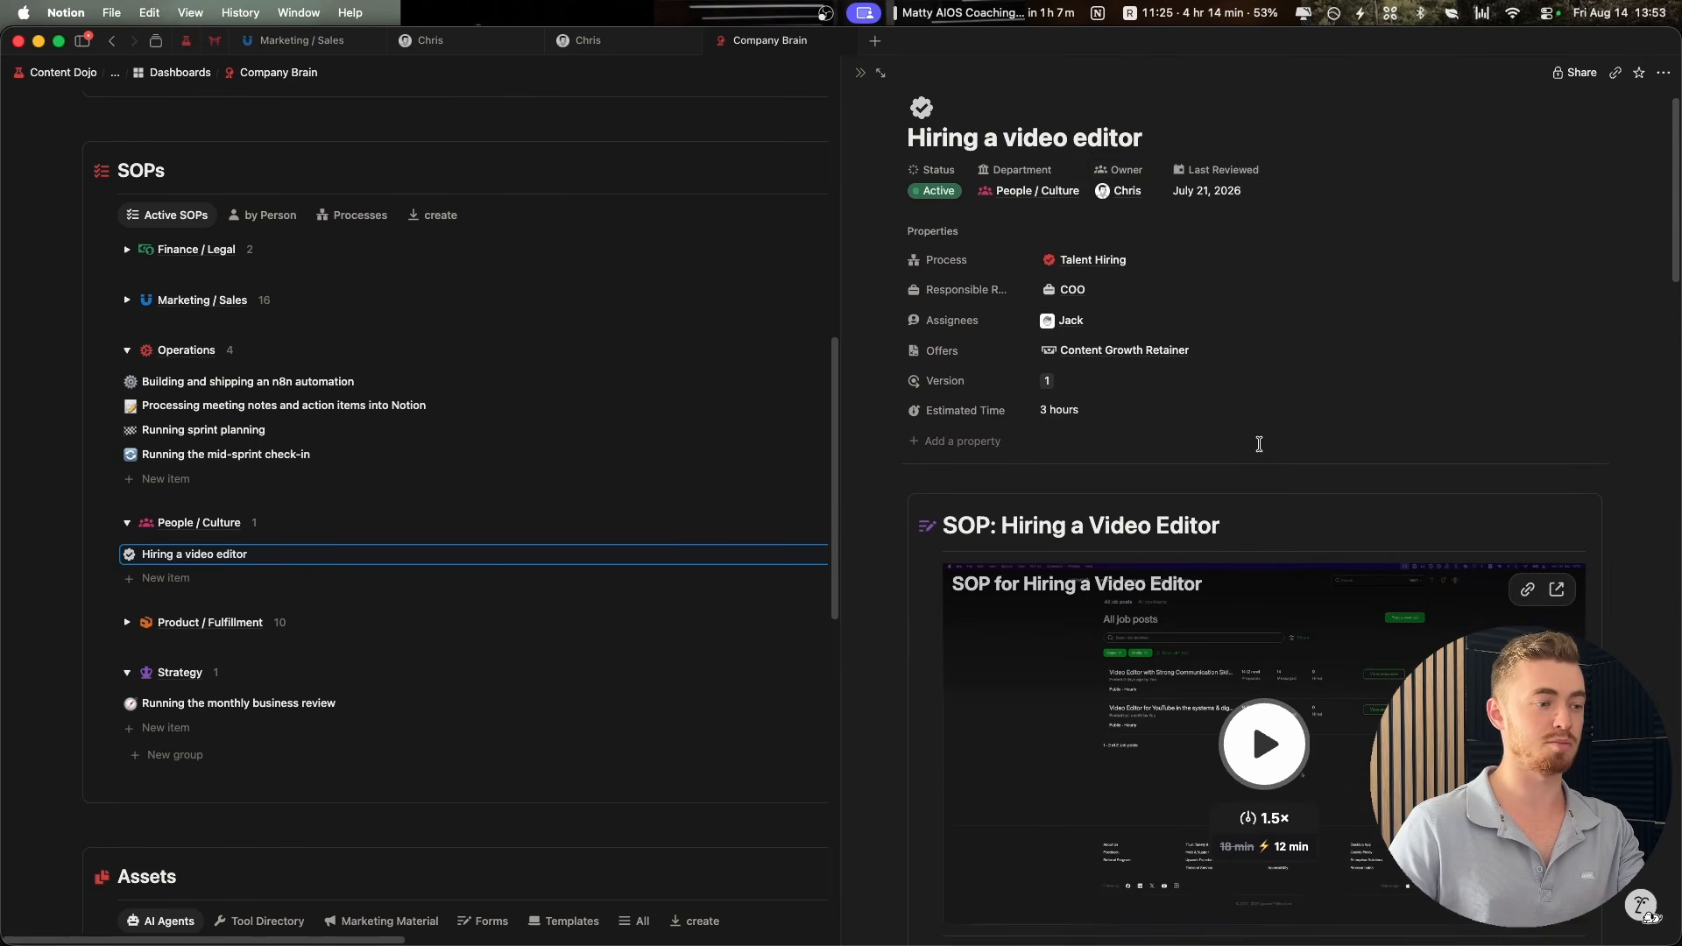
left_click(912, 277)
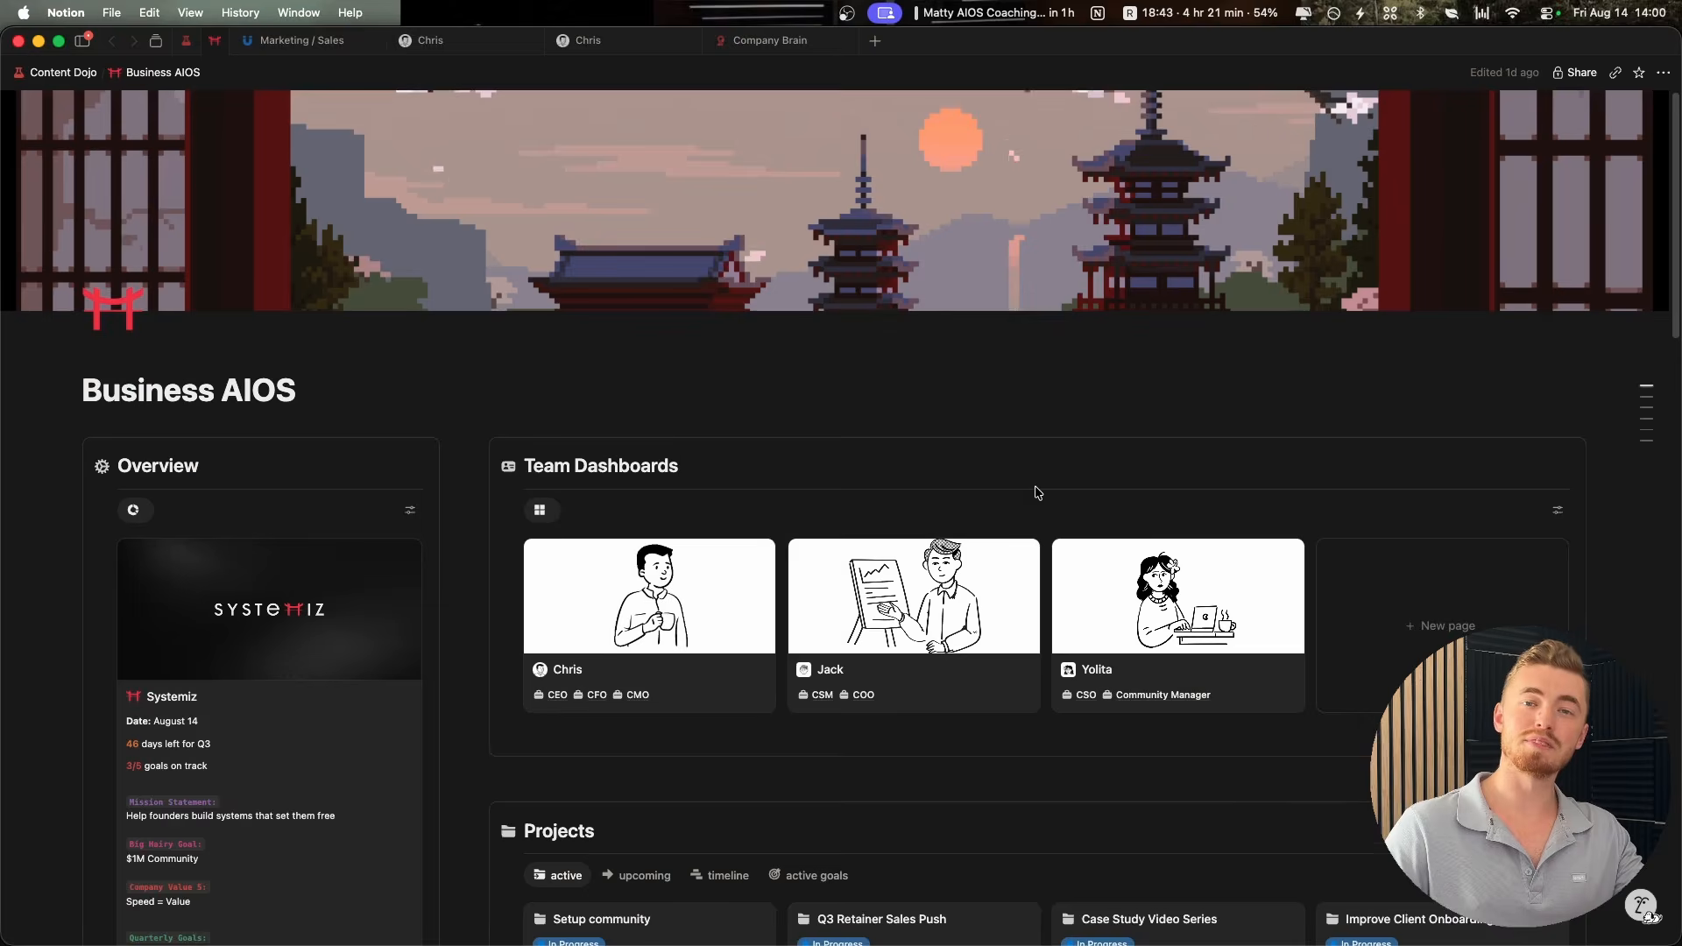
Look through the Business AIOS projects, tasks and calendar, and collapse the Operations group under Departments
scroll(1035, 493, "down", 8)
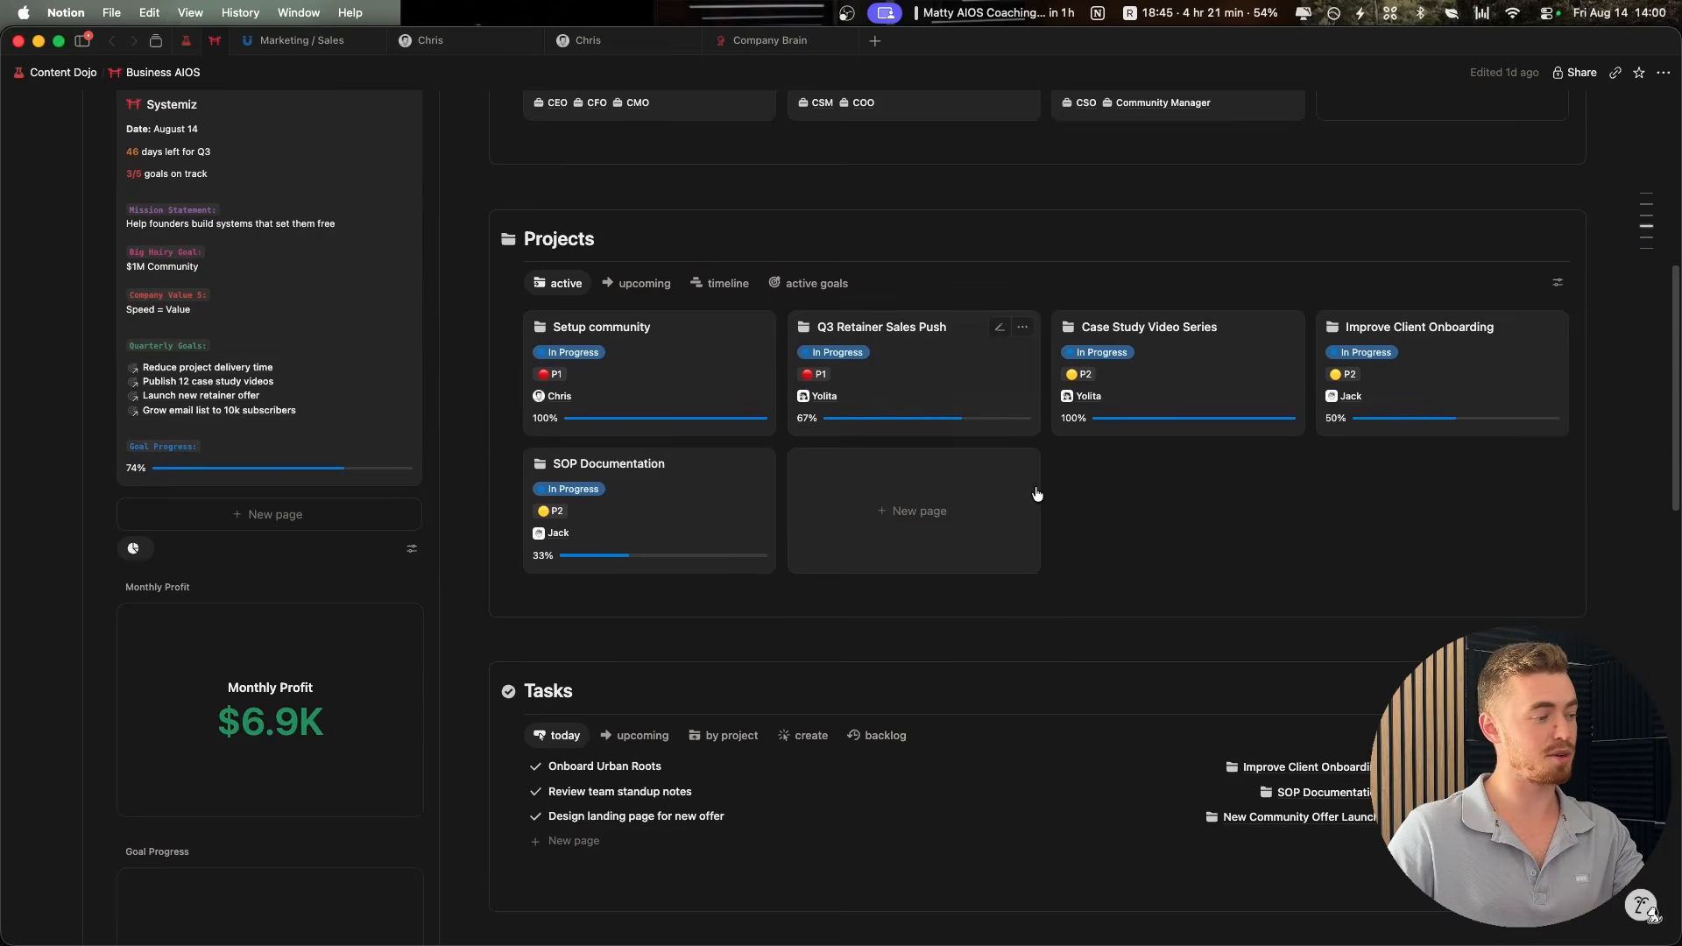
scroll(1036, 494, "down", 10)
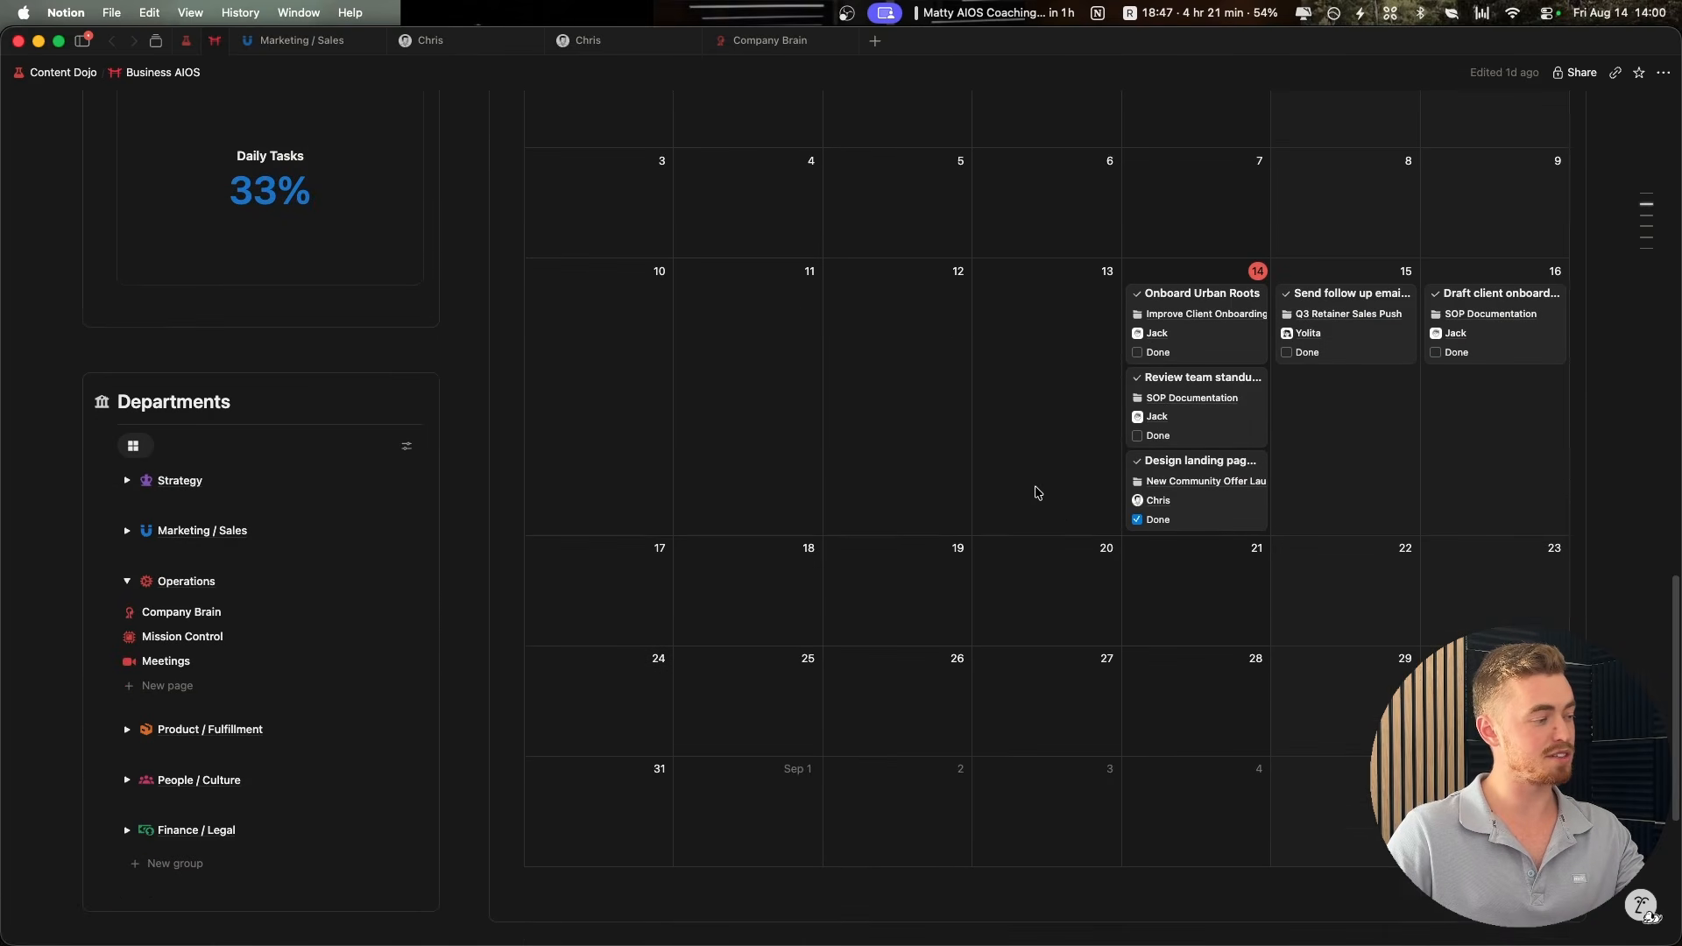
left_click(127, 581)
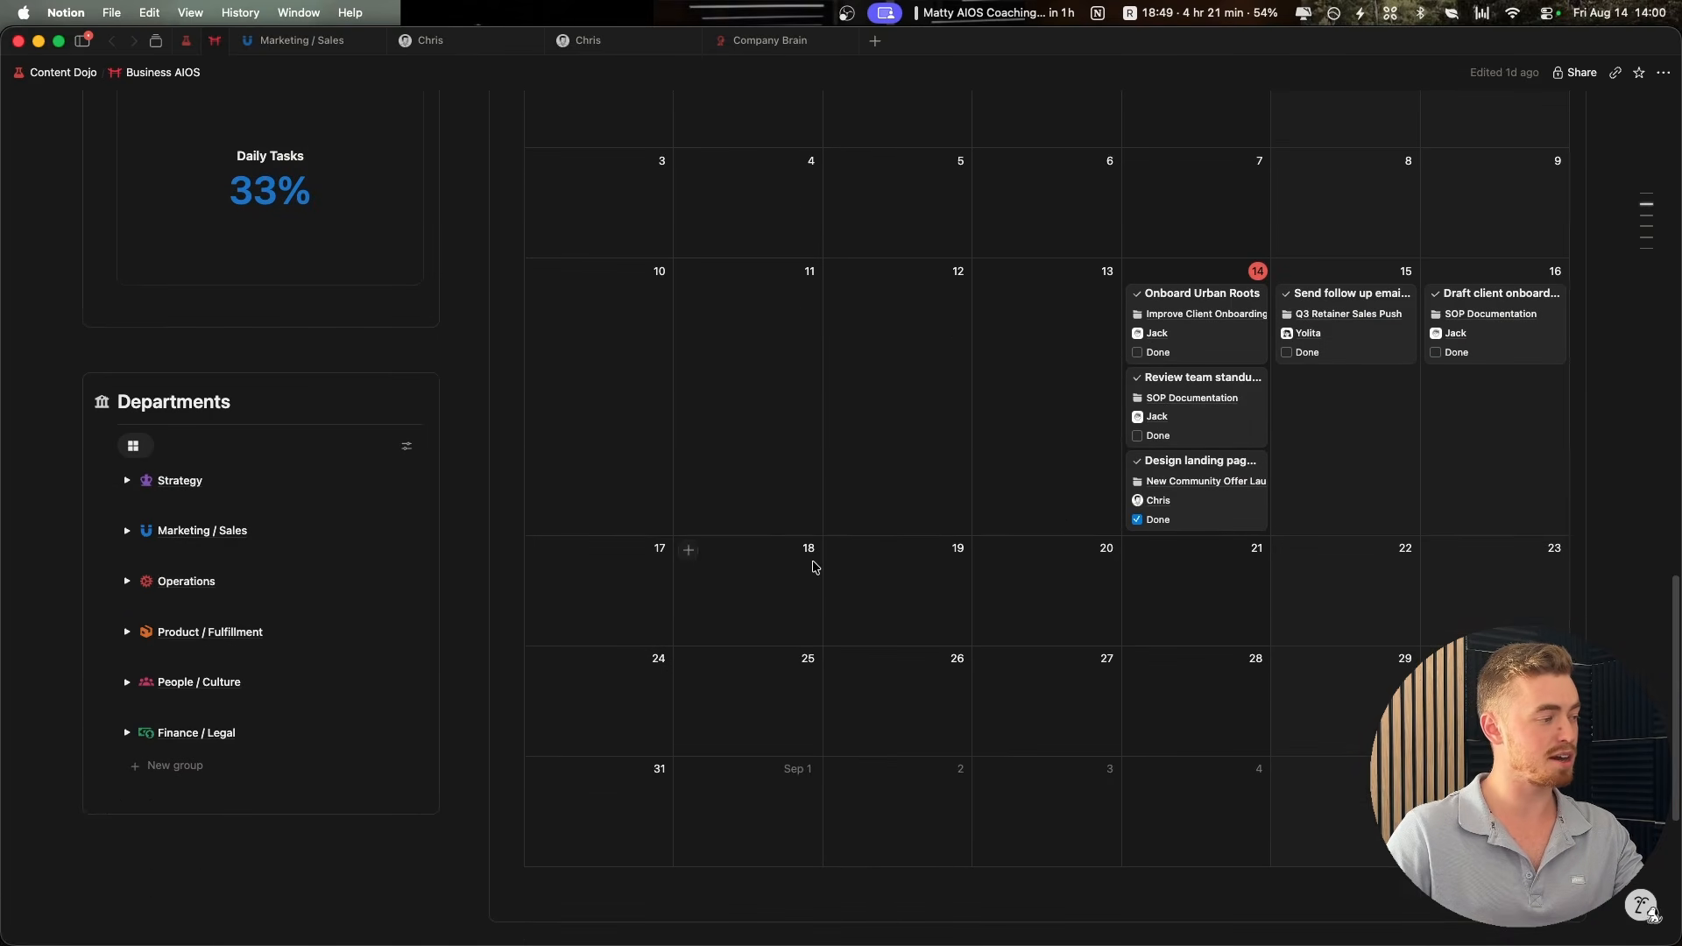
scroll(813, 566, "up", 8)
scroll(812, 566, "up", 10)
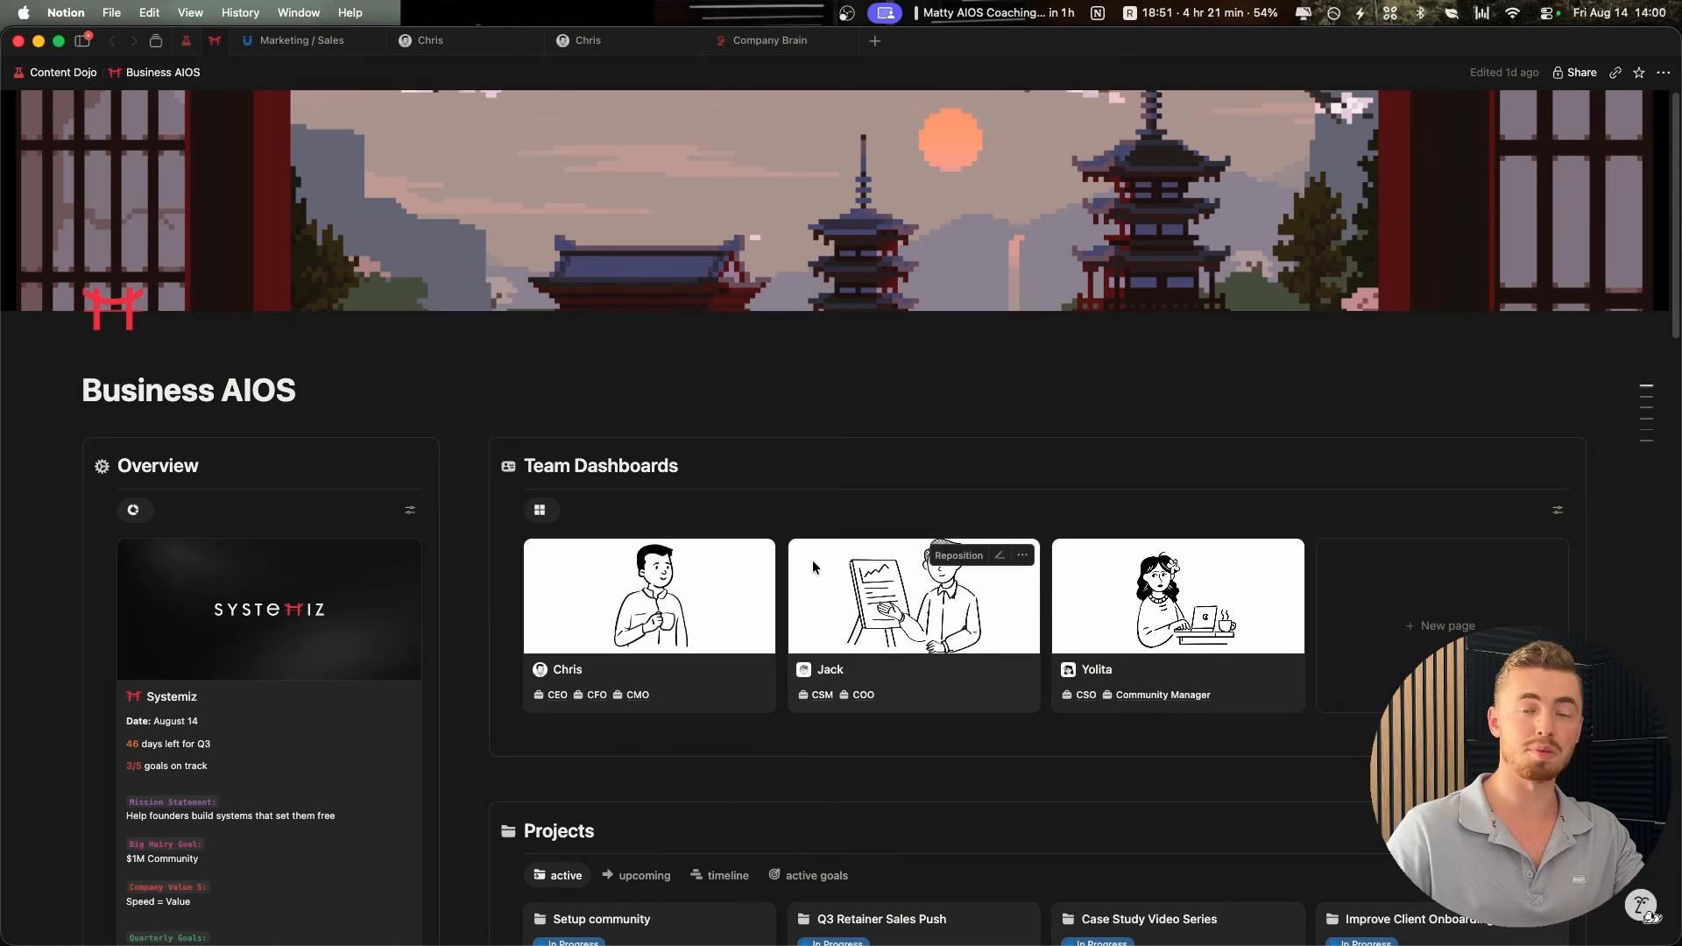